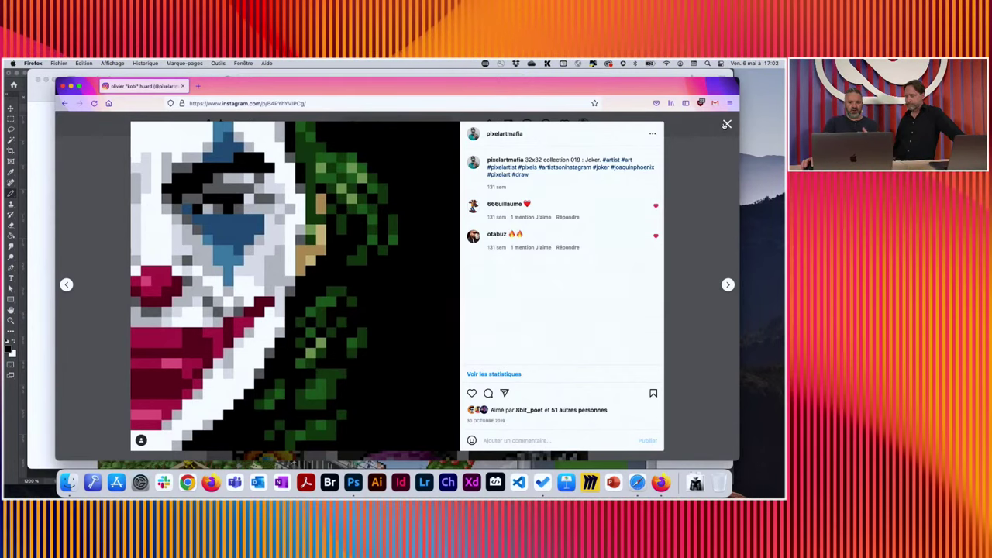
Close the open Joker post and browse the pixel art thumbnails further down the Instagram profile
click(726, 125)
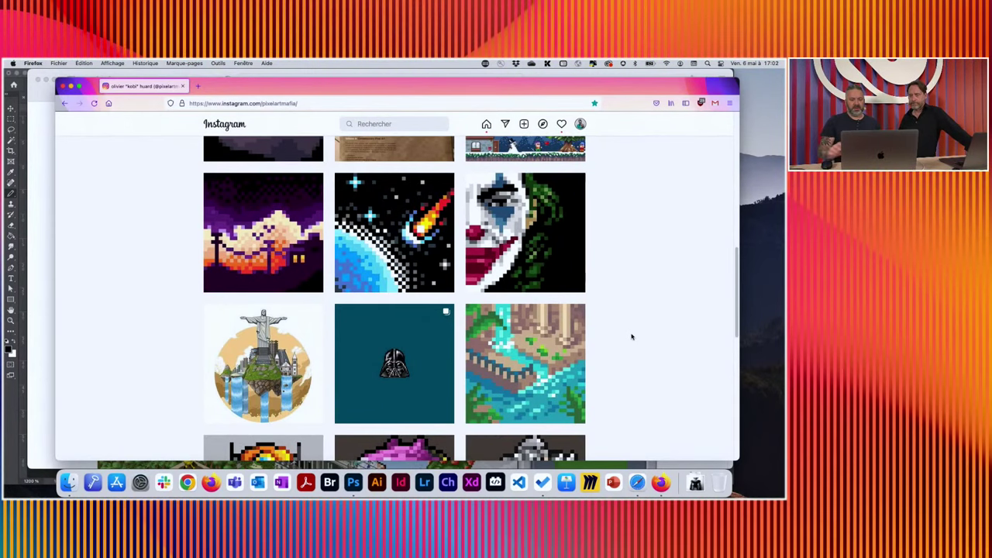
scroll(643, 331, down, 8)
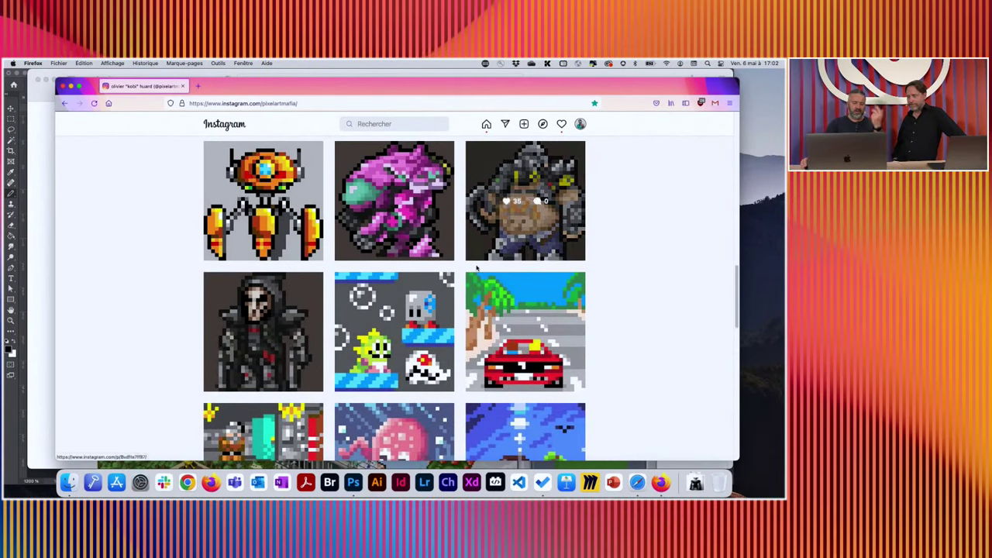
scroll(671, 343, down, 8)
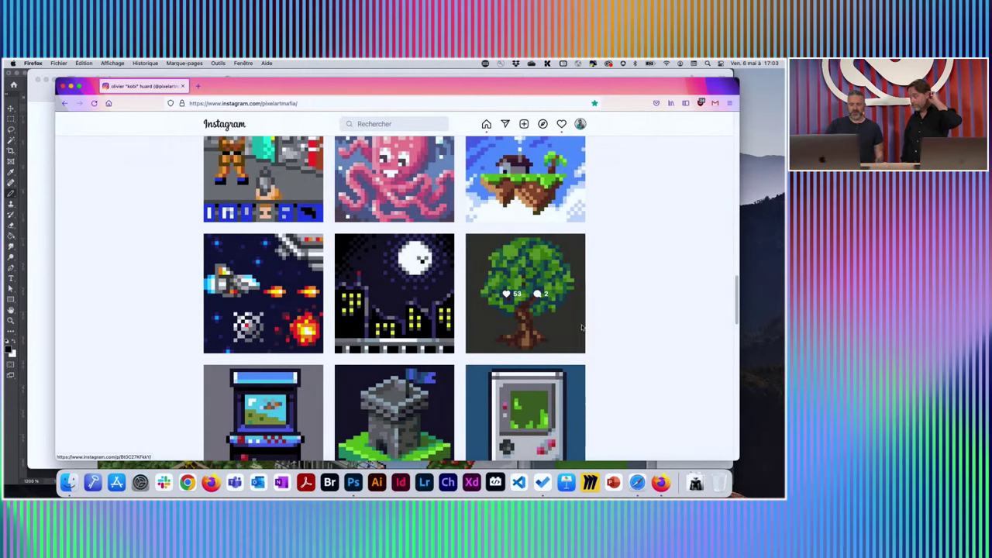
scroll(609, 324, down, 5)
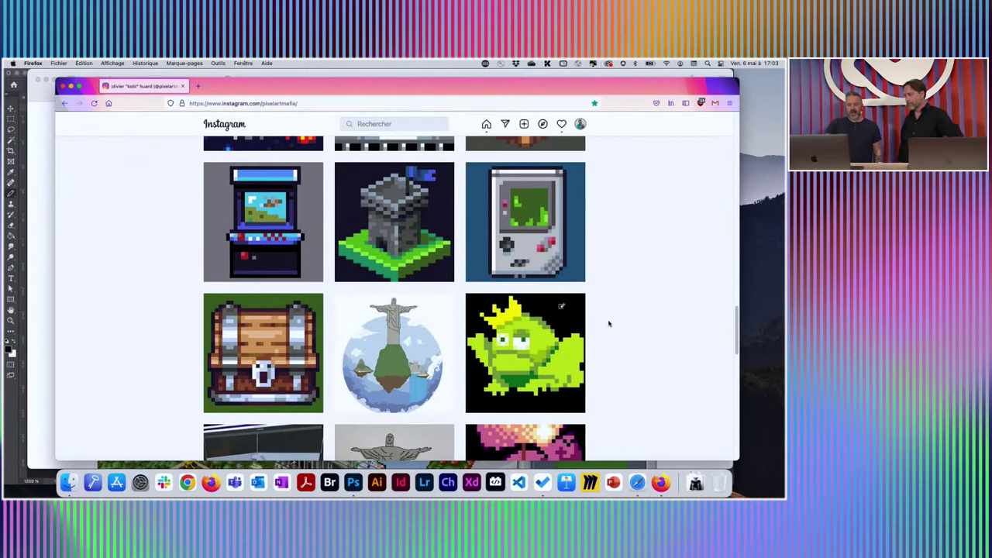
scroll(608, 324, down, 3)
scroll(610, 326, down, 5)
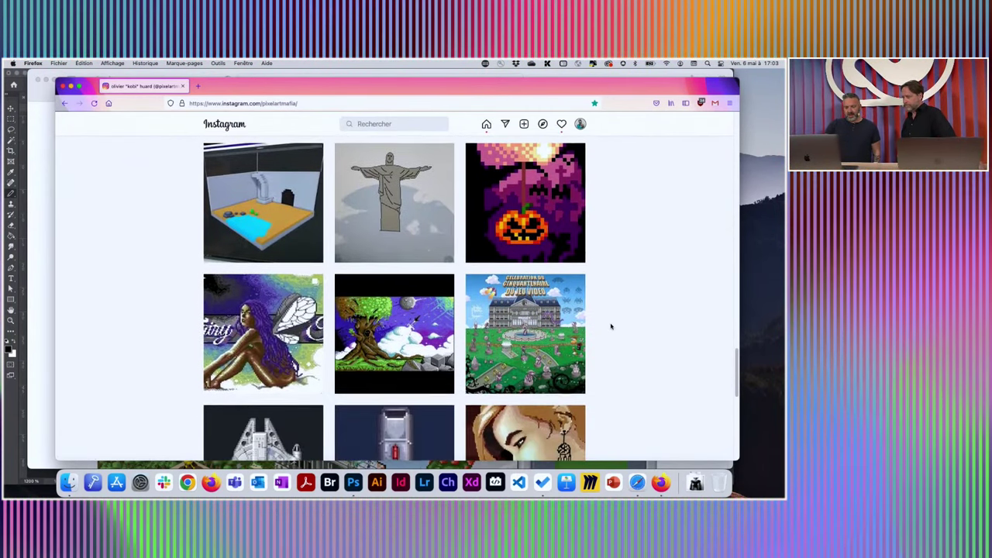
View the Fairy Tale C64 artwork post, close it and continue through the profile grid
click(247, 312)
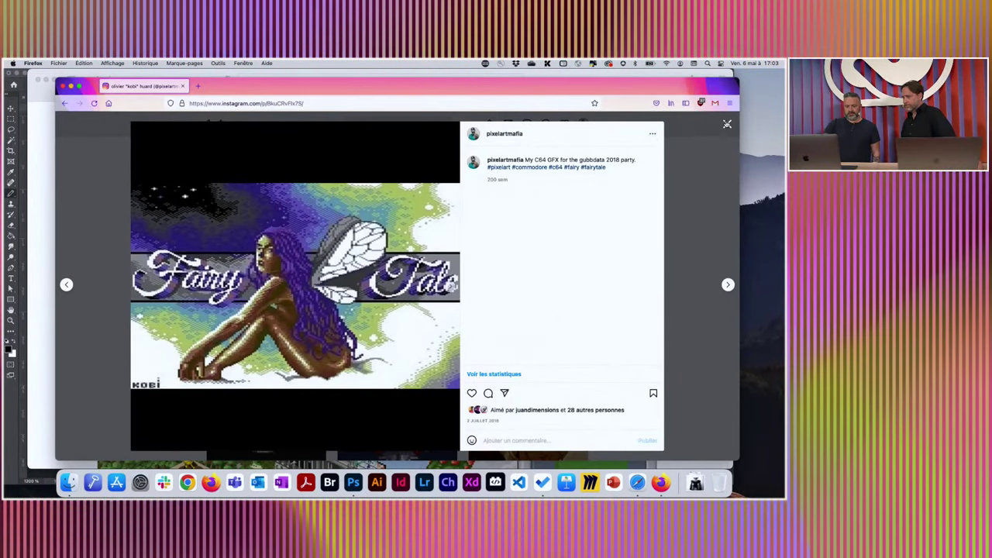
click(693, 192)
scroll(600, 321, down, 3)
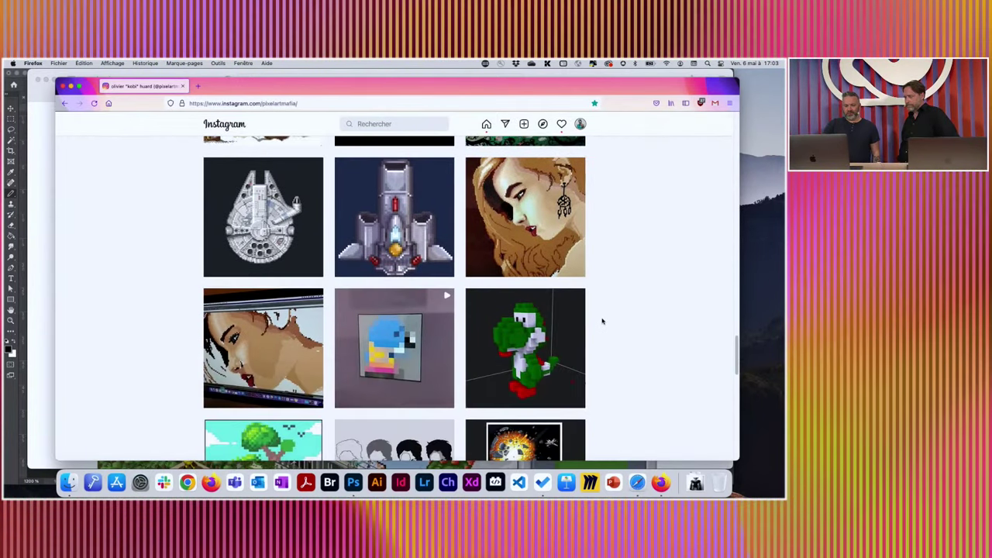
scroll(602, 321, down, 2)
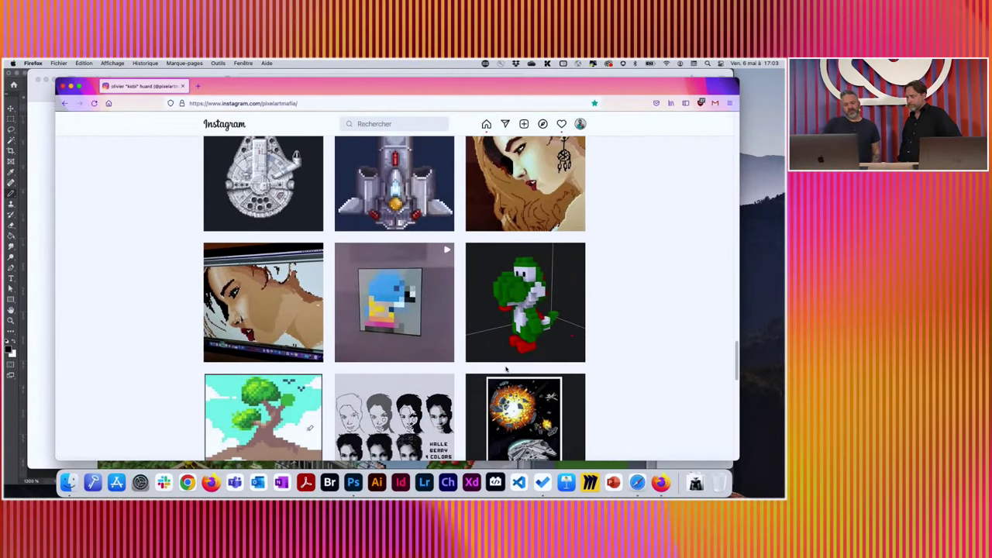
View the animated five-colour character post, close it and browse the older artworks below
click(418, 328)
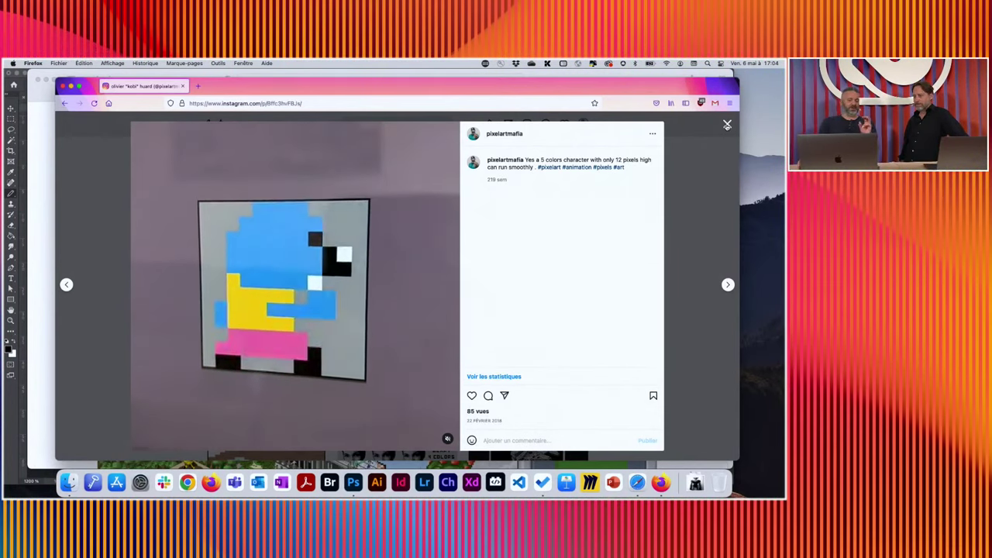
click(727, 125)
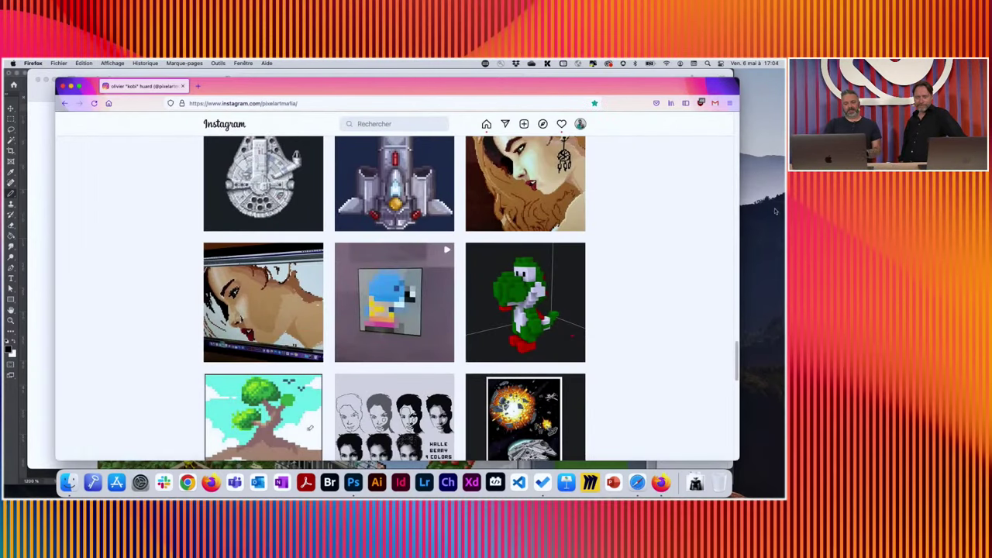
scroll(657, 324, down, 5)
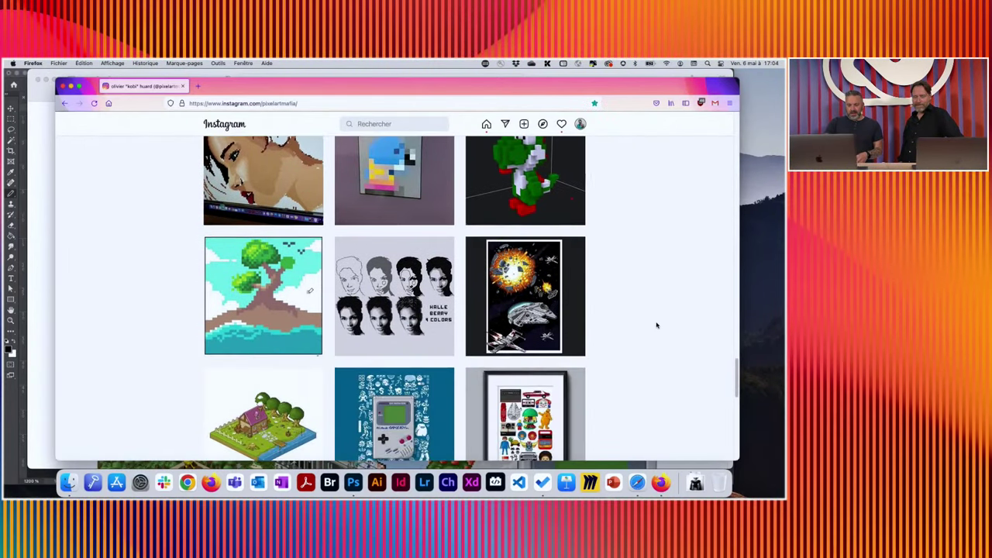
scroll(656, 325, down, 1)
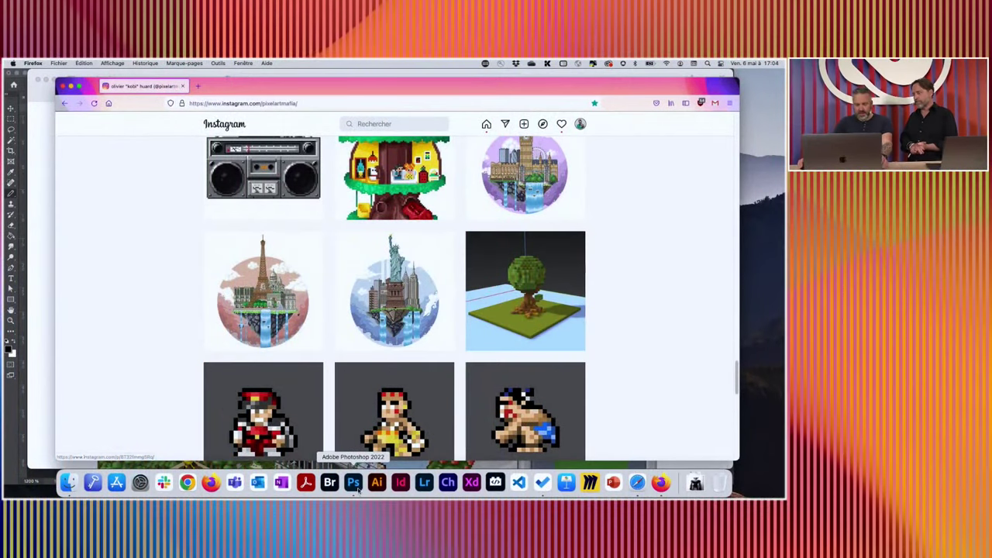
Switch to Photoshop, collapse the Libraries panel and check the blank document's image size, accepting the existing settings
click(352, 482)
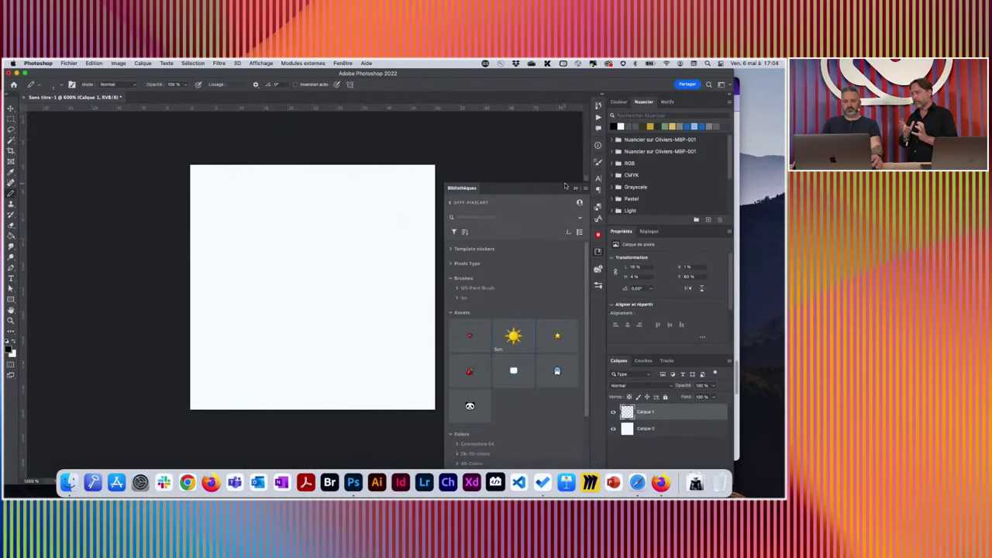
click(575, 189)
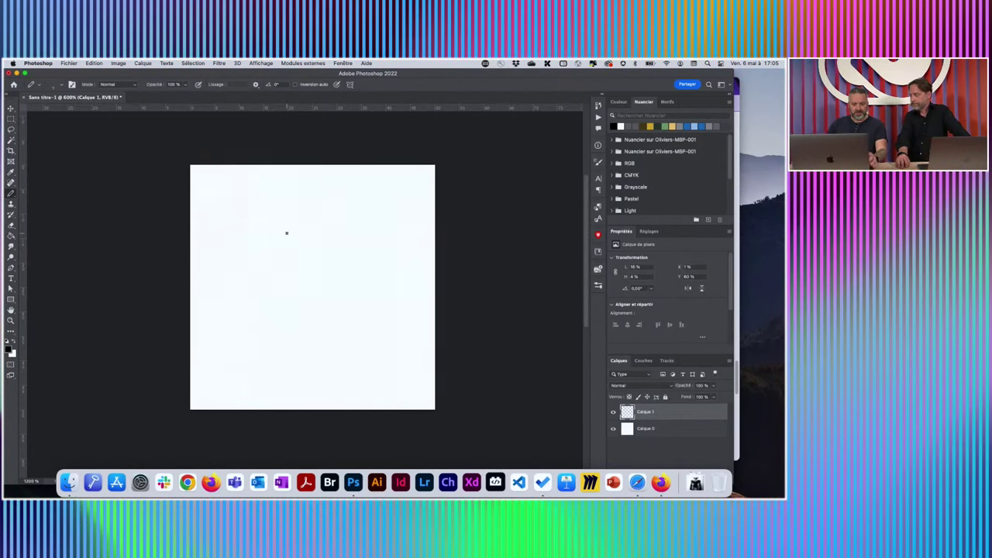
key(super+alt+i)
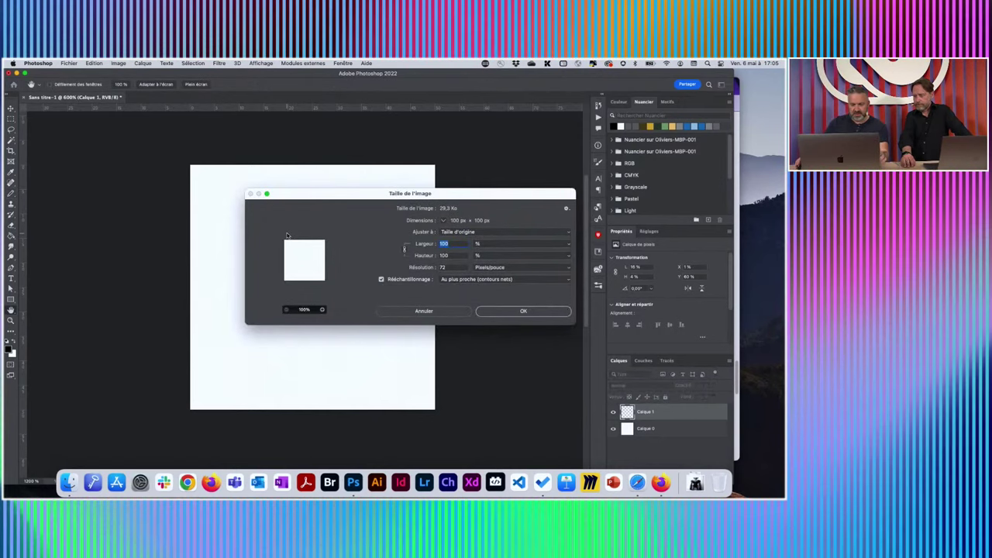
click(531, 313)
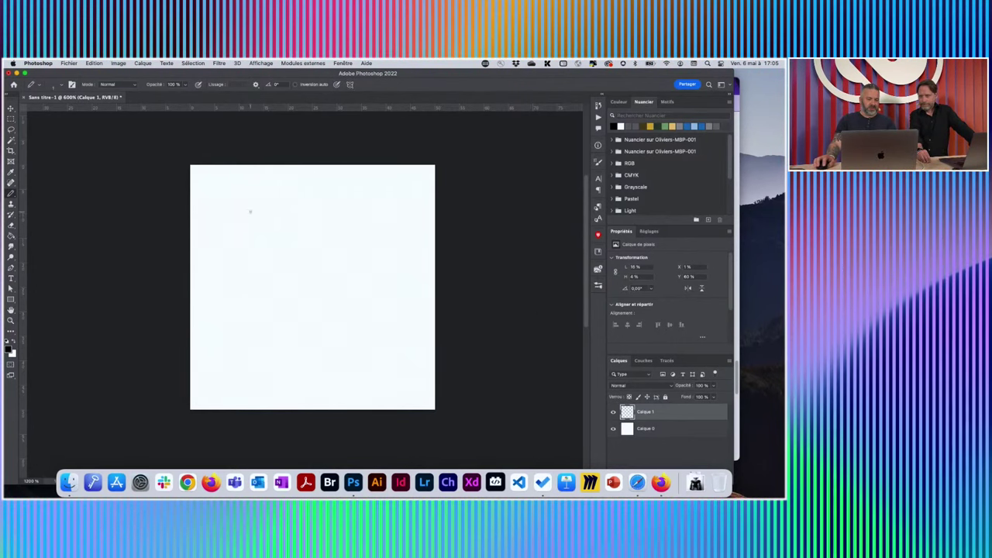
Choose the Point 9 brush from the Pixelart set and stamp a black dot in the canvas's upper-left area
right_click(288, 205)
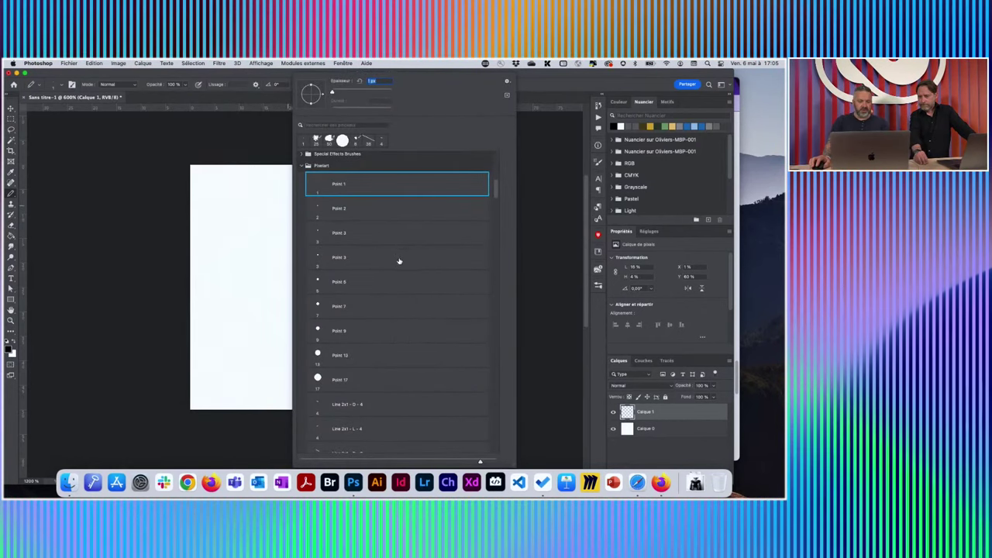
scroll(433, 217, down, 1)
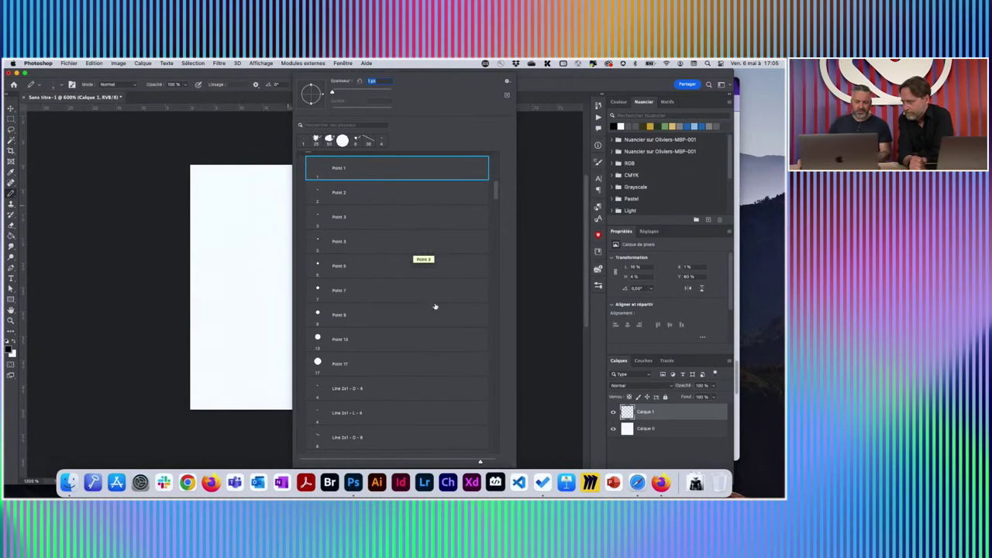
scroll(395, 287, down, 1)
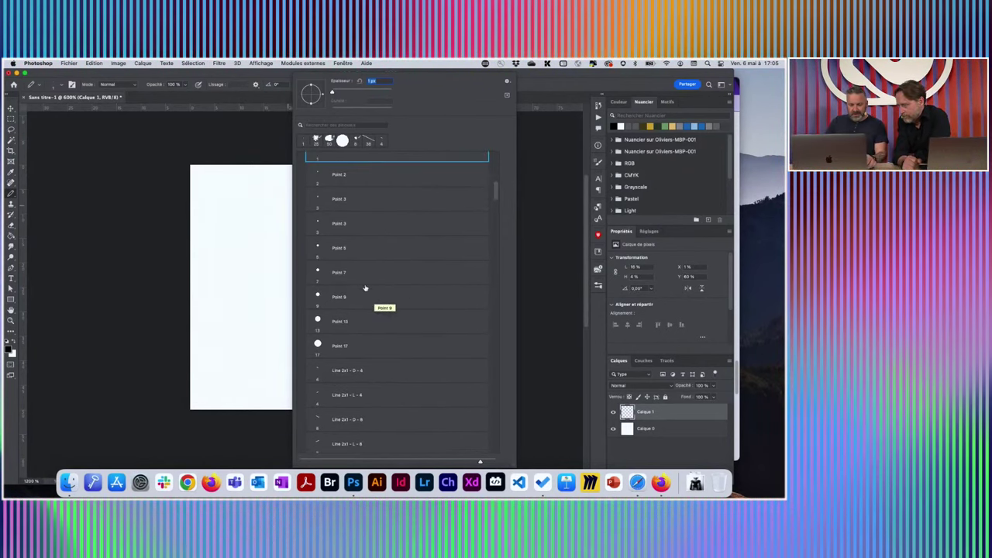
click(364, 297)
click(231, 242)
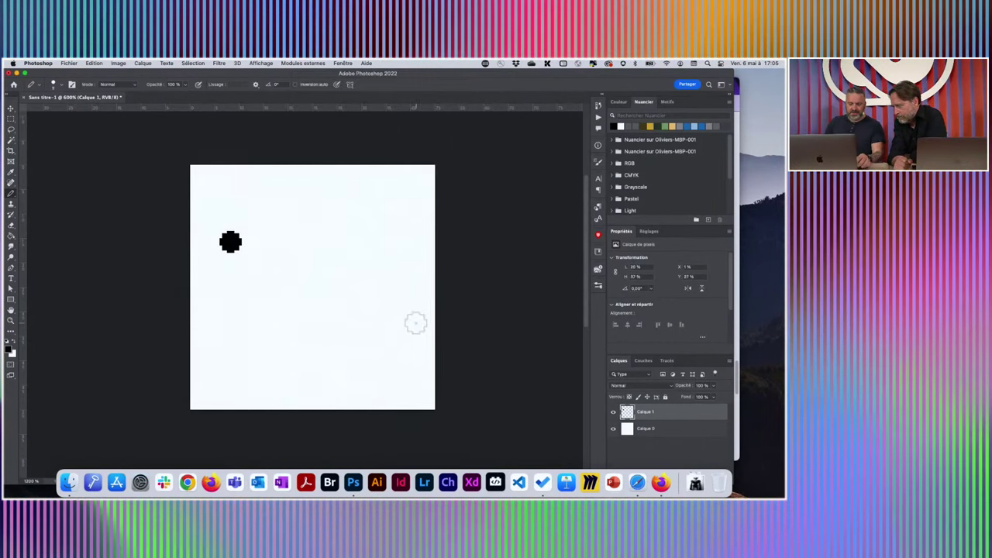
Choose the Line 2x1 - L - 14 brush and draw a rising diagonal line across the middle of the canvas
right_click(393, 264)
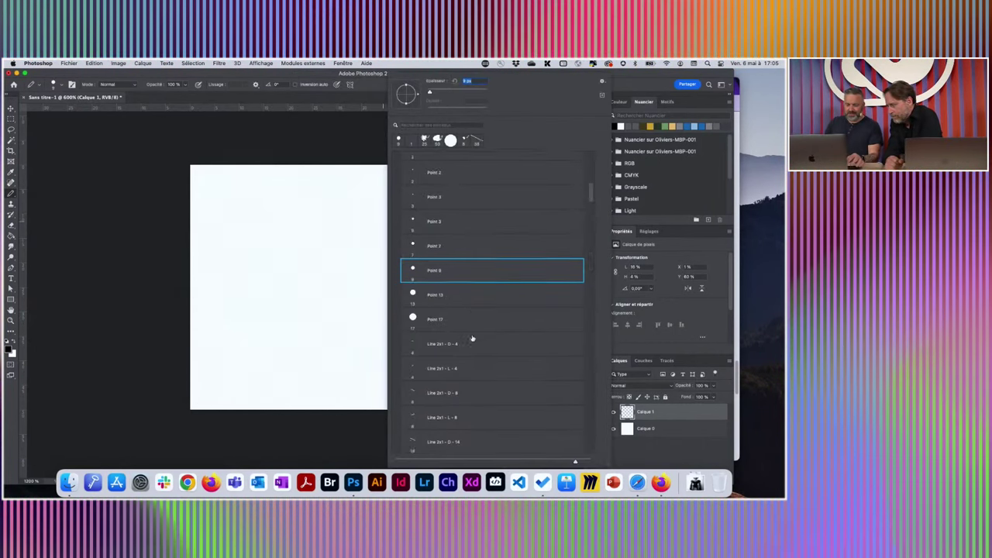
scroll(465, 333, down, 5)
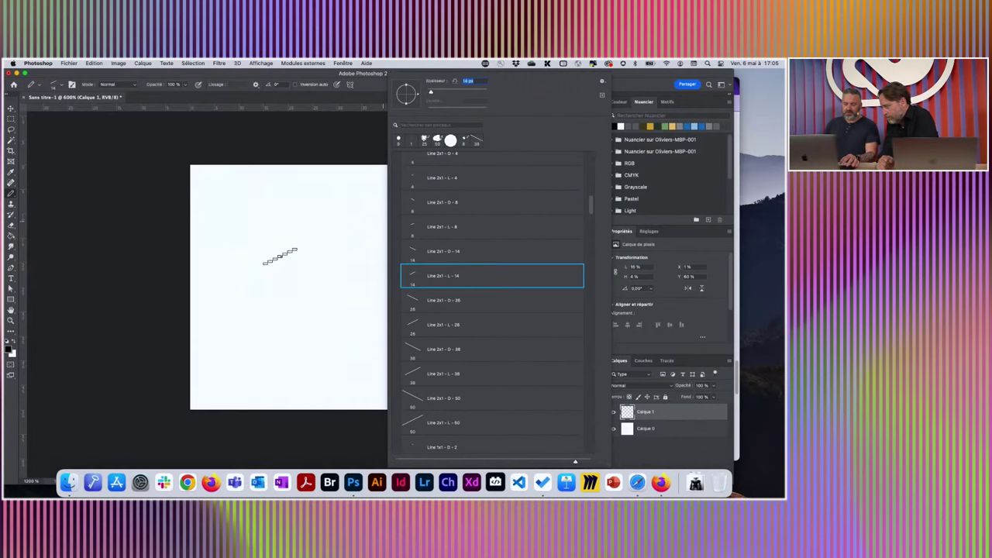
click(336, 258)
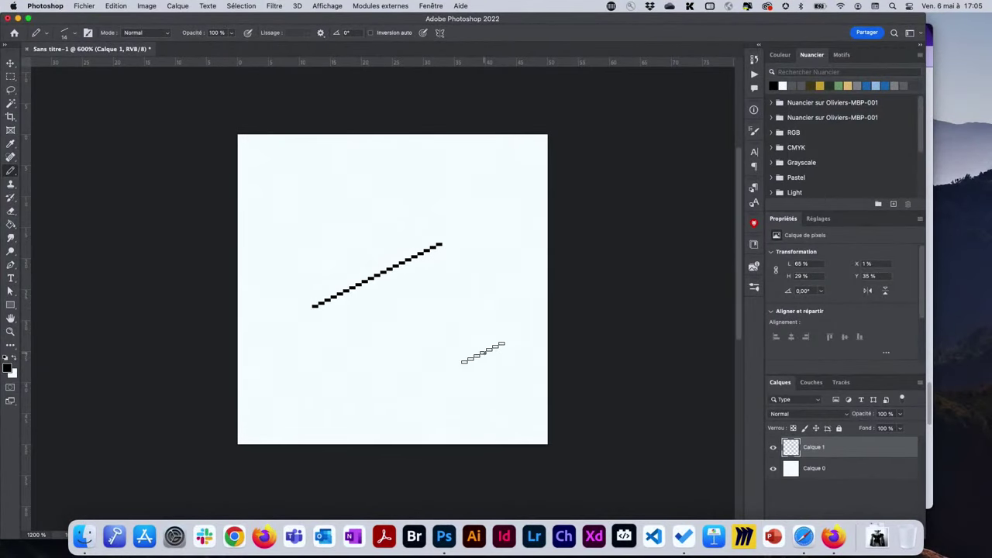
Choose the Cube 26 brush from the Pixelart set and stamp two adjoining isometric cubes on the canvas
right_click(488, 359)
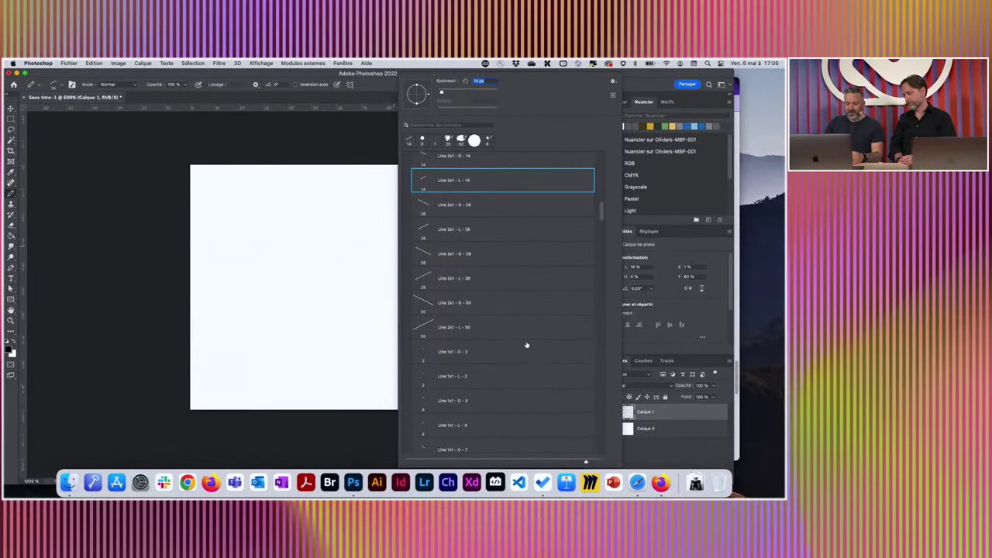
scroll(503, 327, down, 8)
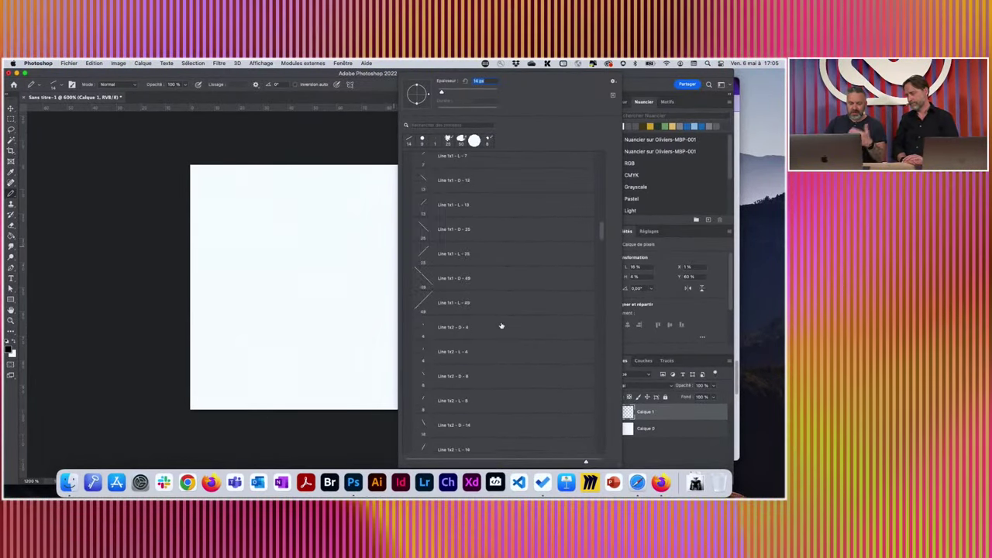
scroll(497, 324, down, 8)
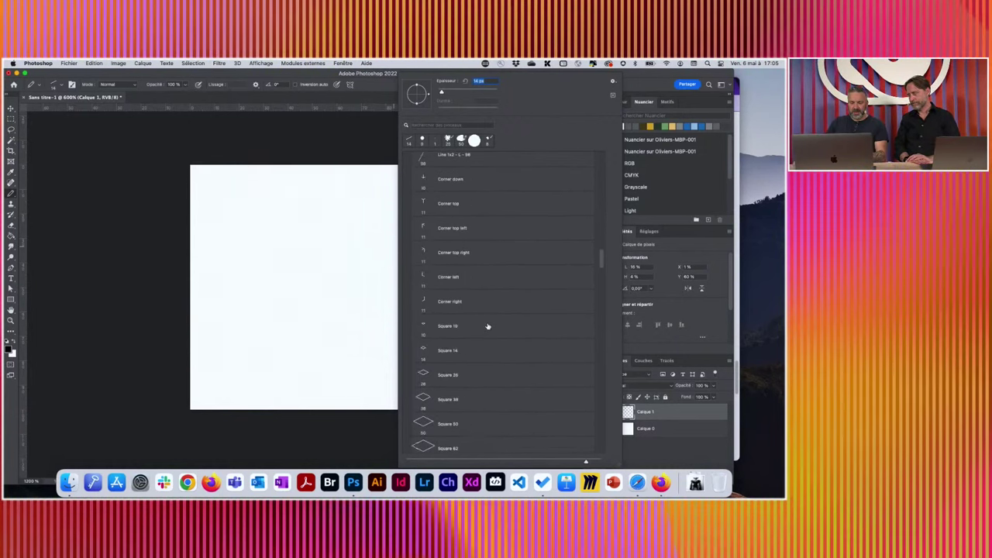
scroll(489, 328, down, 5)
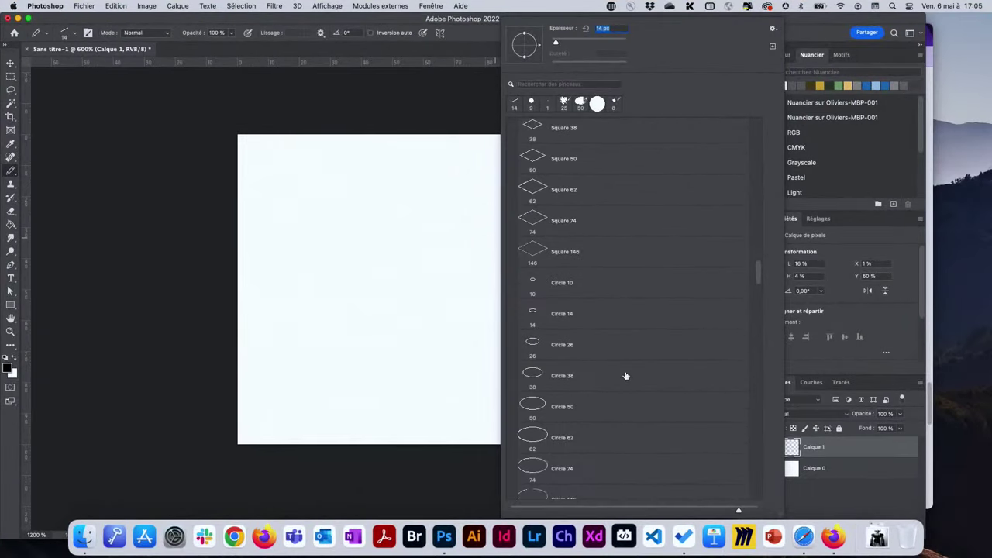
scroll(613, 376, down, 3)
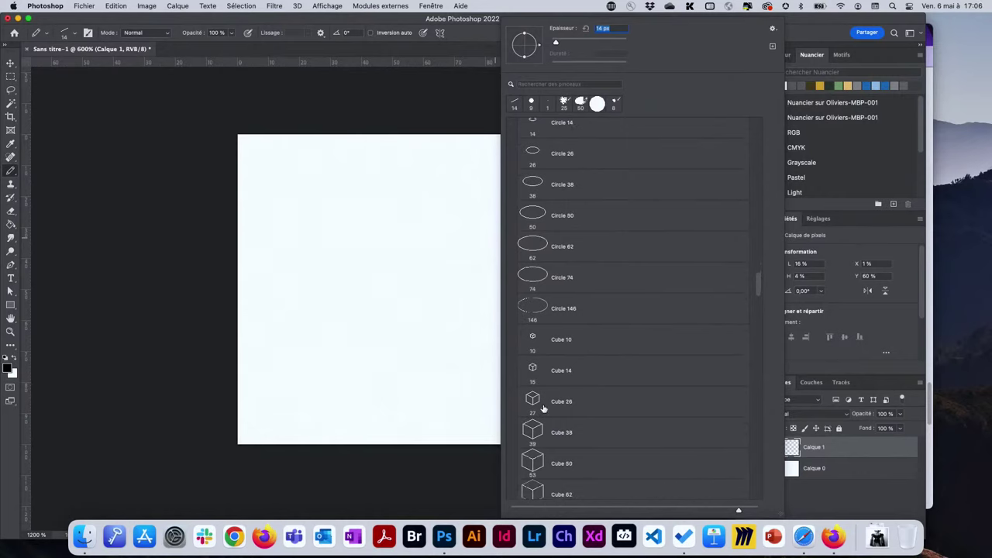
click(543, 409)
click(318, 250)
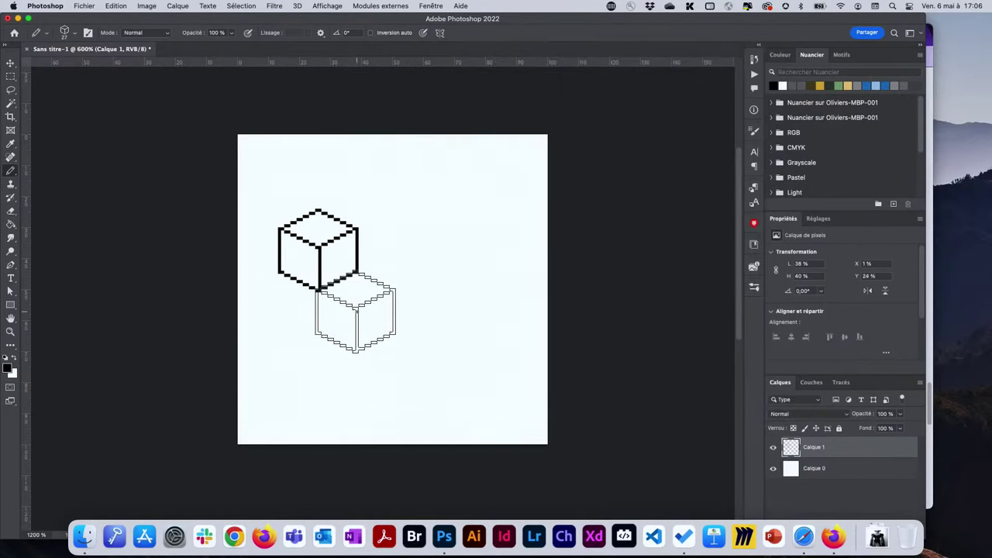
click(355, 313)
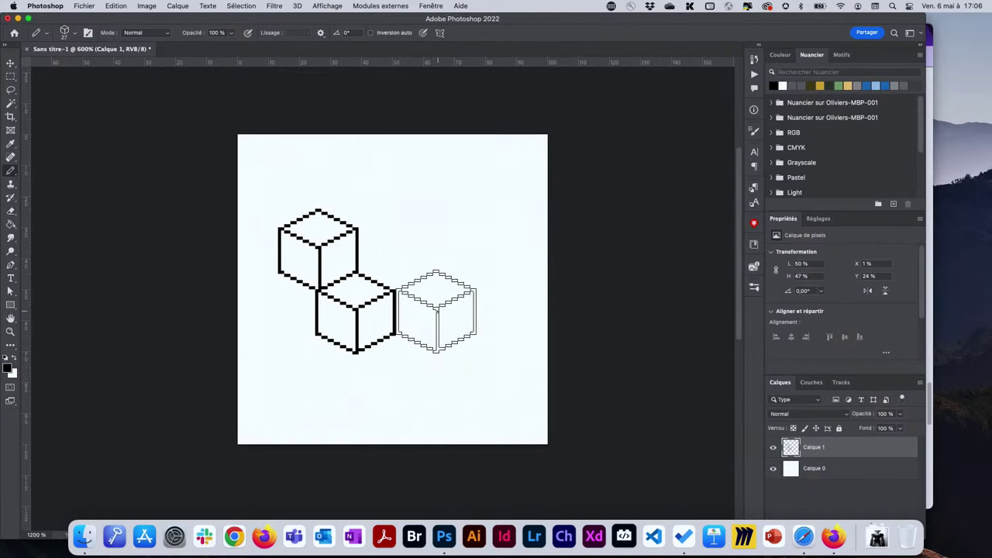
drag(547, 415, 495, 397)
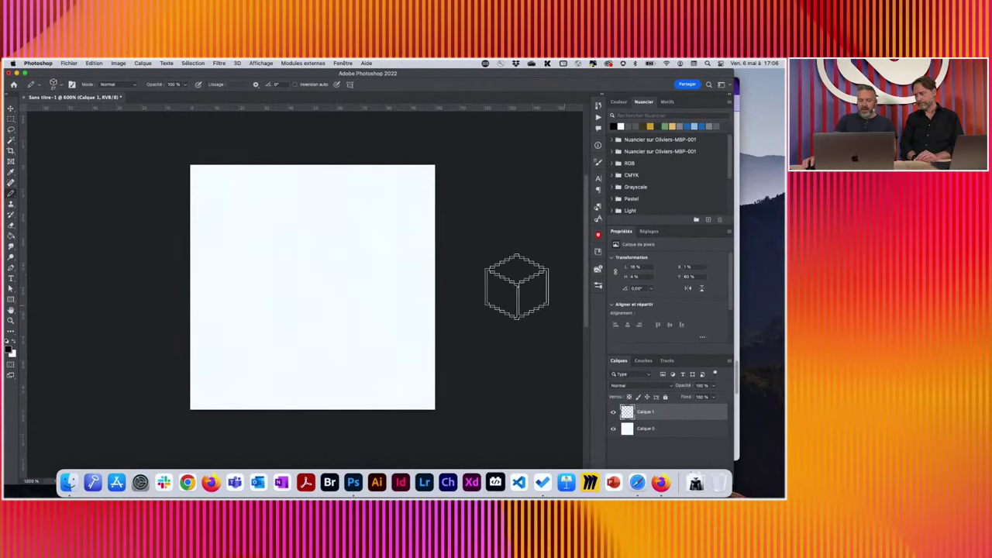
Place the Sun asset from the OFFF-Pixelart library in the canvas's upper-left corner and reselect the Calque 1 layer
click(597, 251)
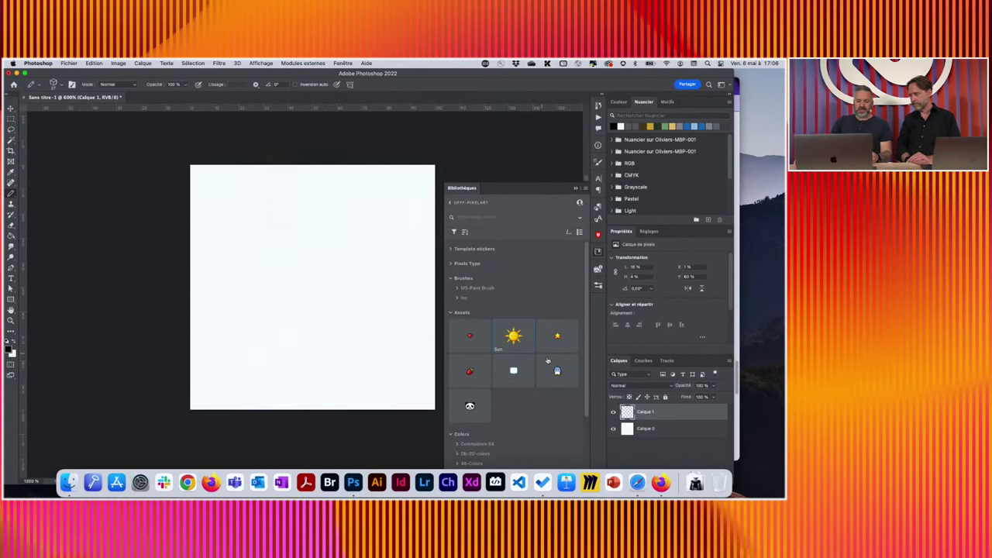
drag(507, 343, 249, 273)
drag(246, 208, 258, 205)
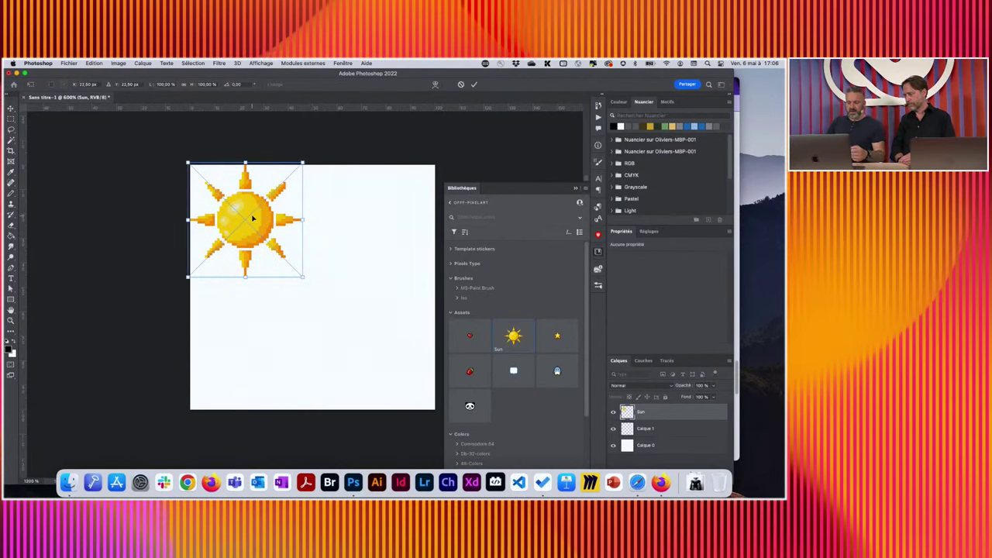
key(Return)
key(b)
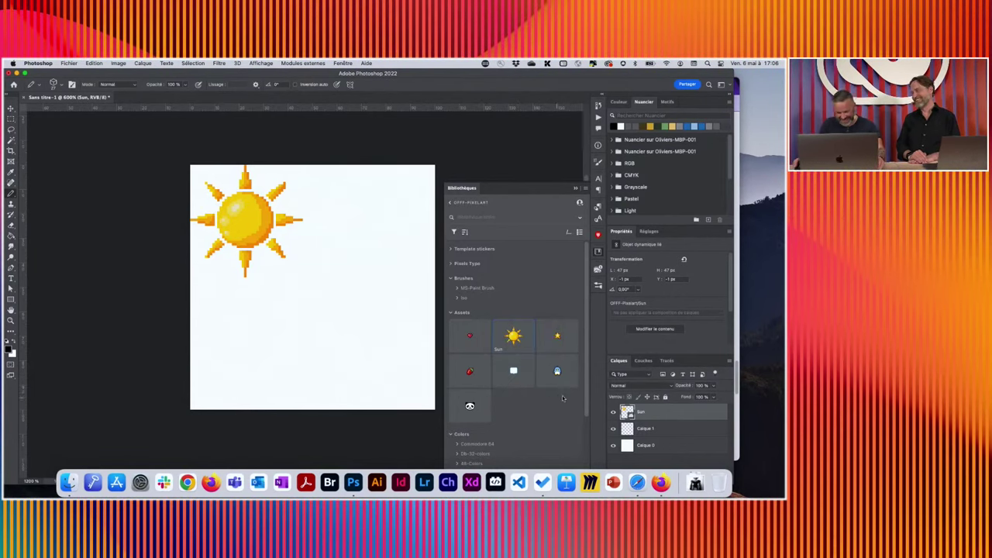
click(682, 430)
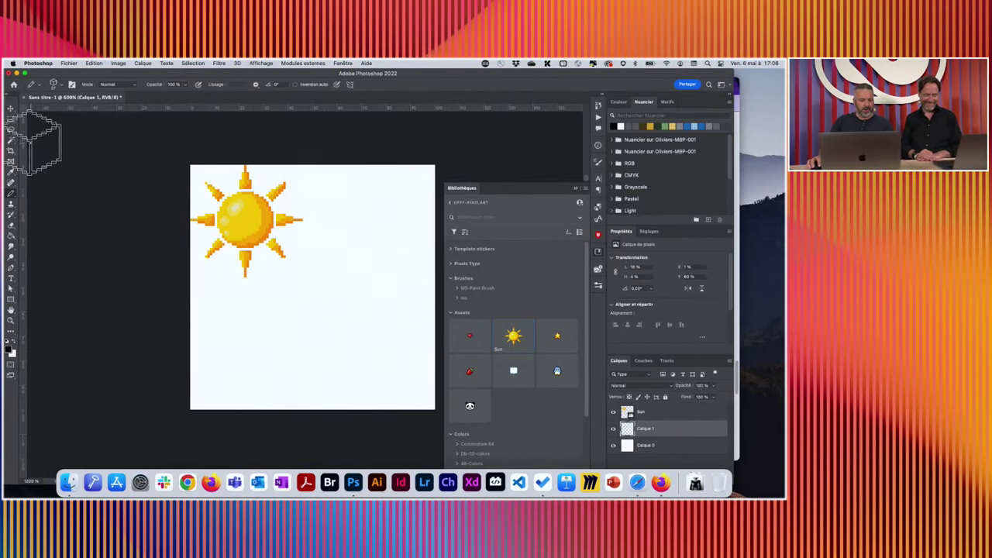
Choose the Point 1 brush from the Pixelart set
right_click(299, 299)
scroll(412, 308, down, 10)
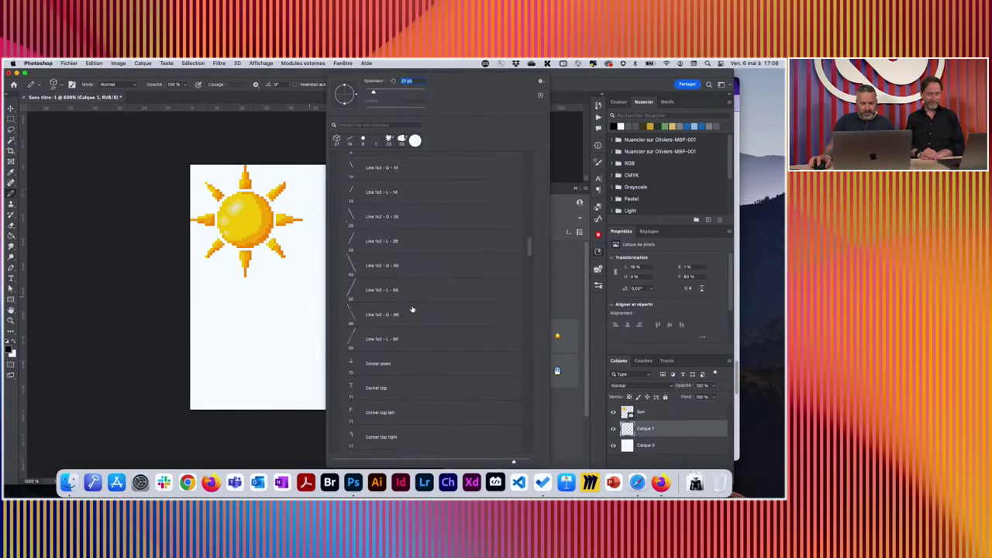
scroll(413, 277, up, 8)
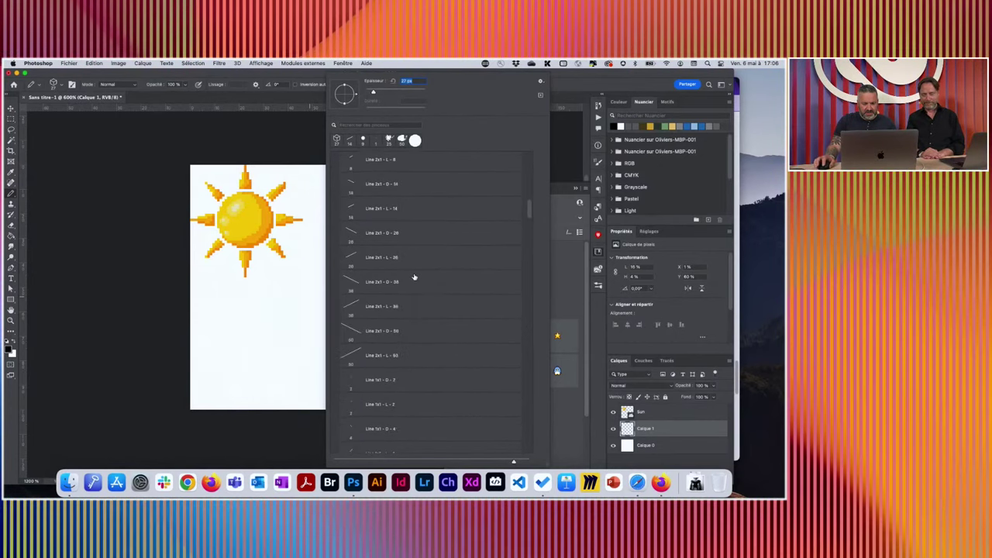
click(397, 215)
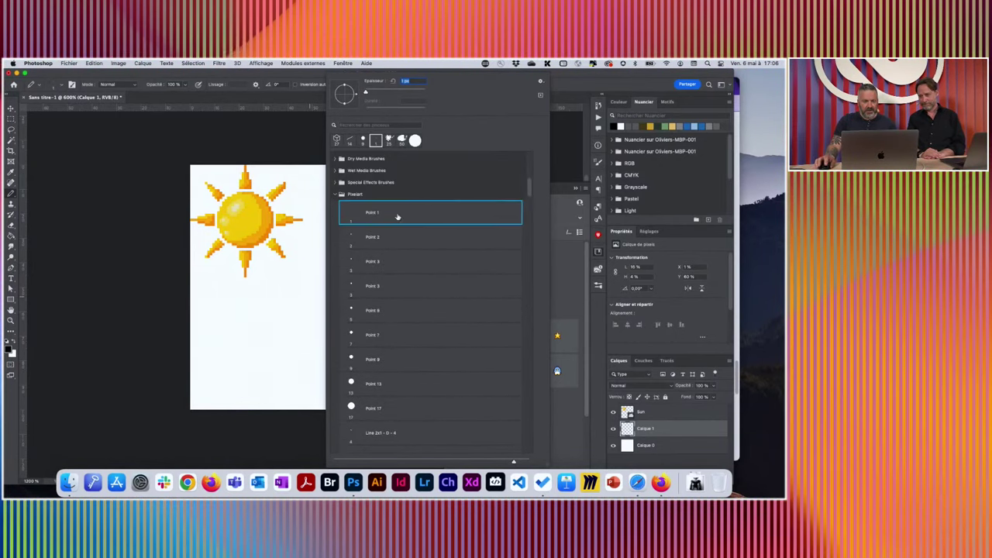
click(102, 290)
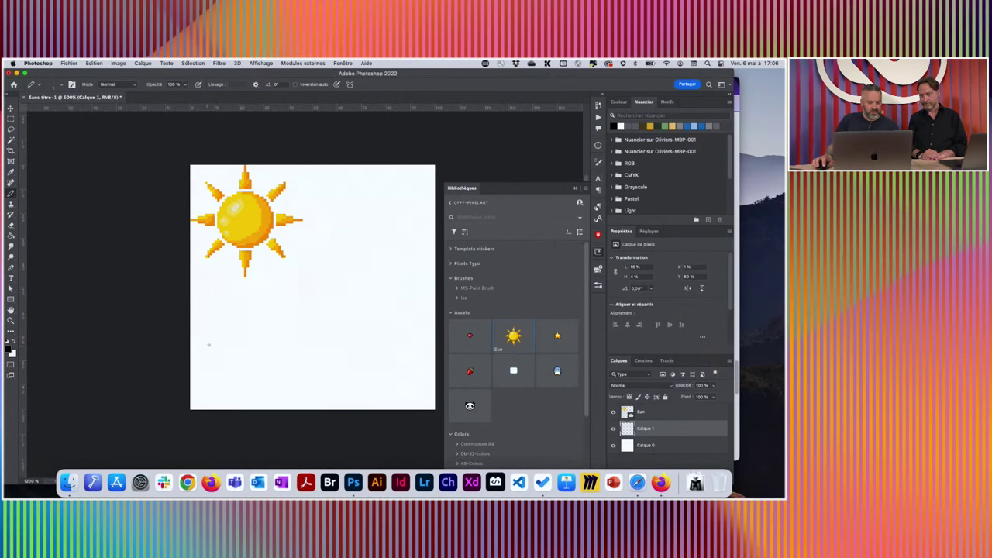
Try a black hill line across the lower half of the canvas and undo it
mouse_move(186, 357)
mouse_down()
mouse_move(319, 300)
mouse_move(359, 271)
mouse_move(437, 298)
mouse_up()
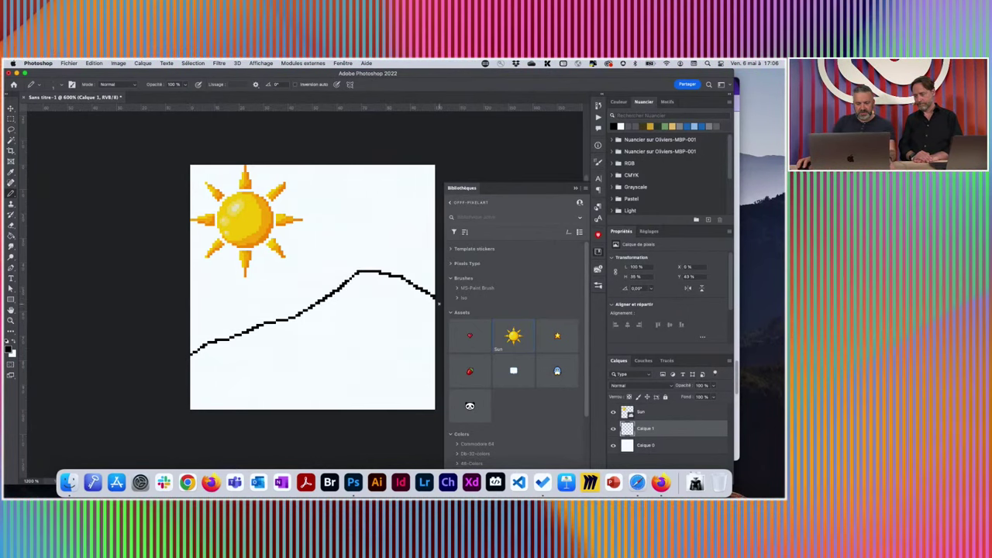
key(super+z)
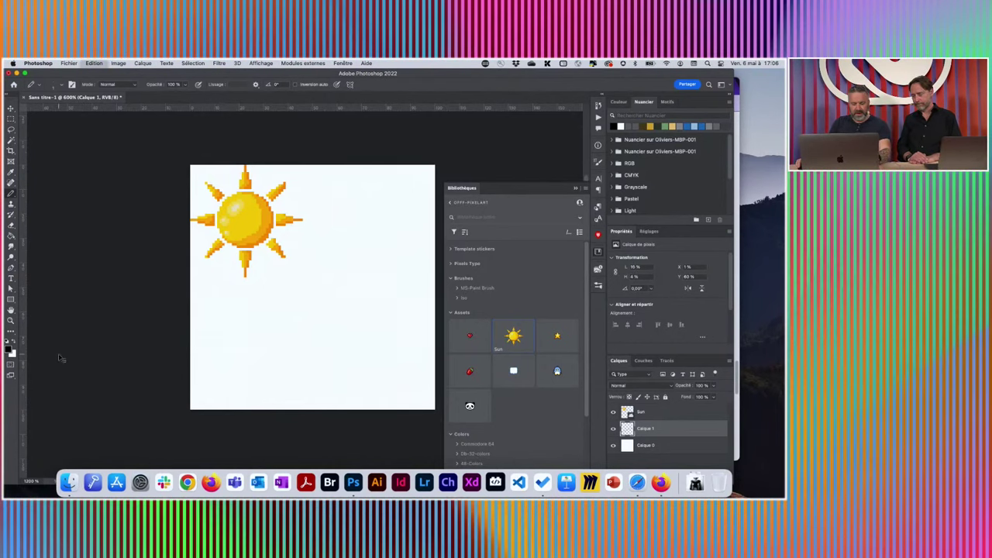
Set the foreground colour to #6abecd and fill the Calque 1 layer with it
click(10, 353)
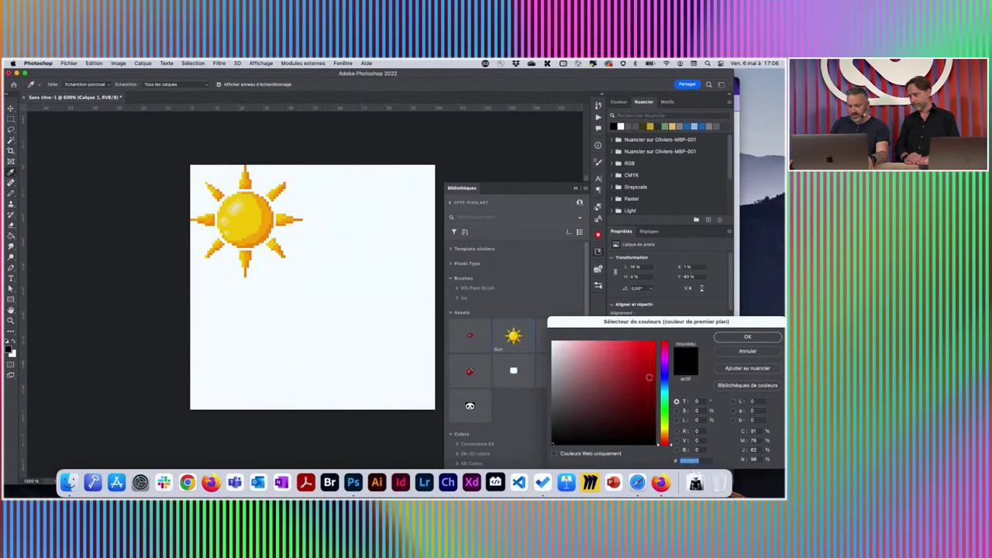
click(664, 389)
click(598, 359)
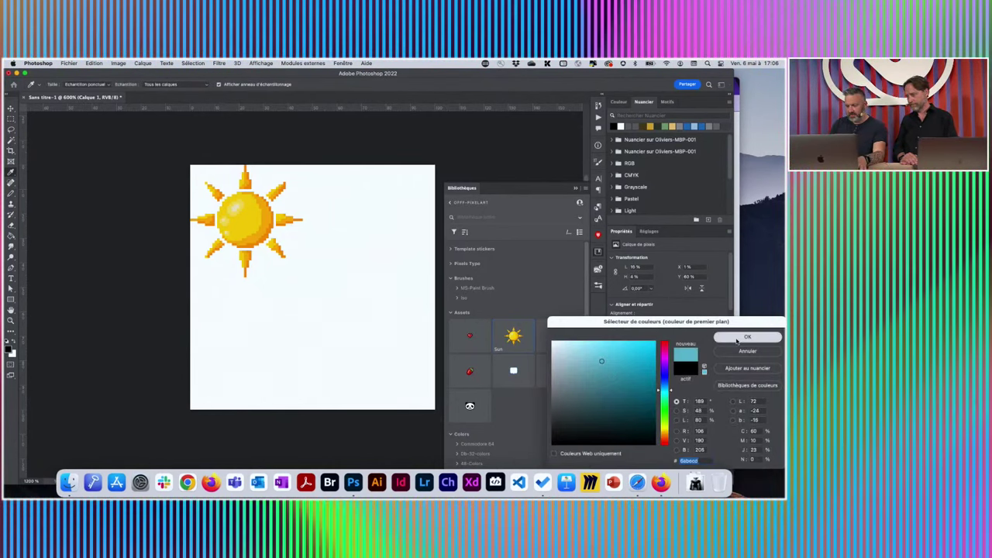
click(747, 337)
click(393, 347)
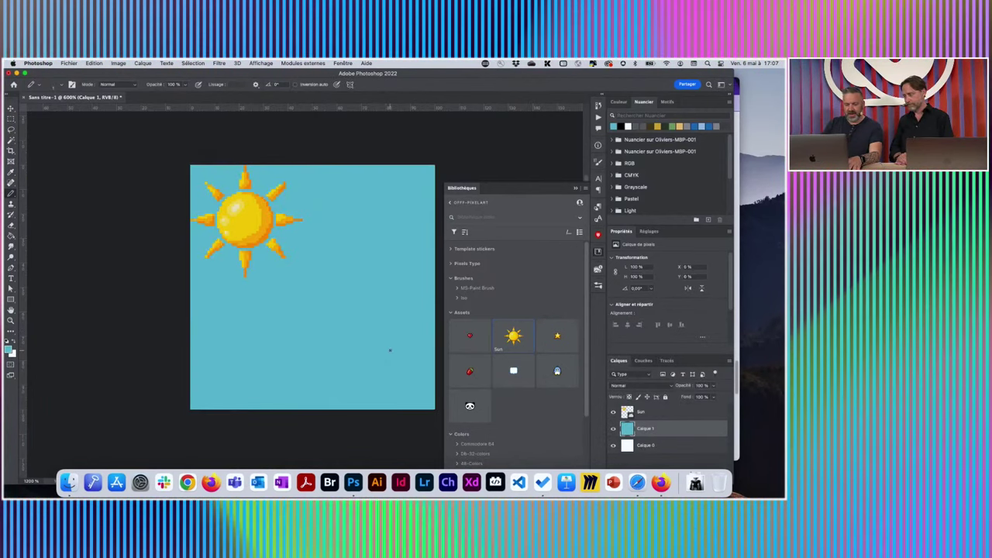
Set the foreground colour to light blue #afe6e9 and fill the Calque 1 layer with it as the sky
click(7, 342)
click(9, 348)
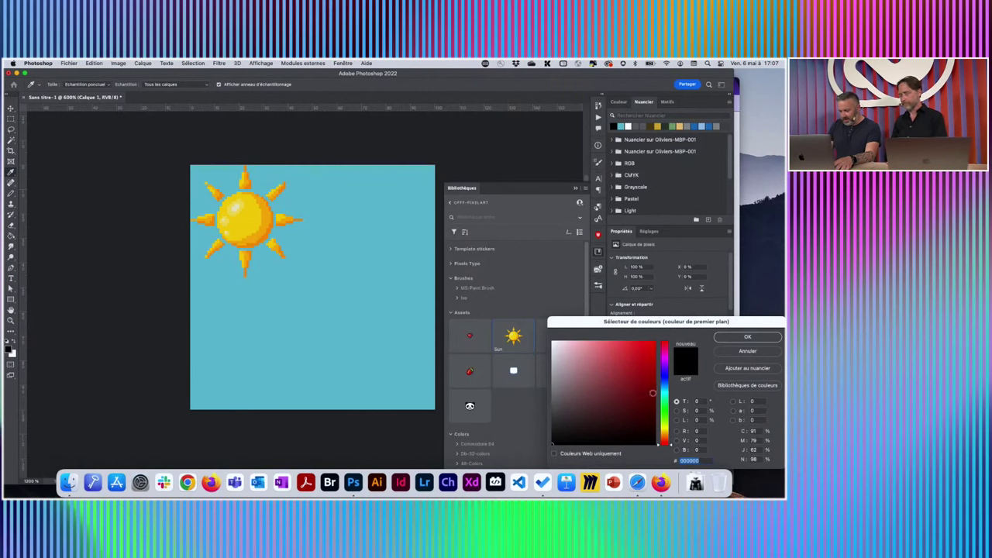
click(664, 390)
drag(665, 390, 664, 393)
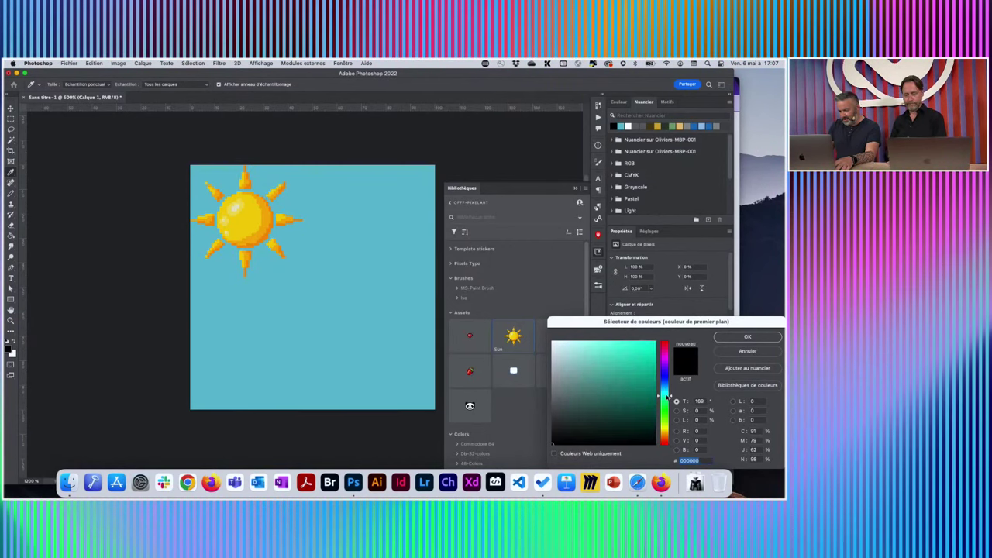
click(635, 361)
click(577, 349)
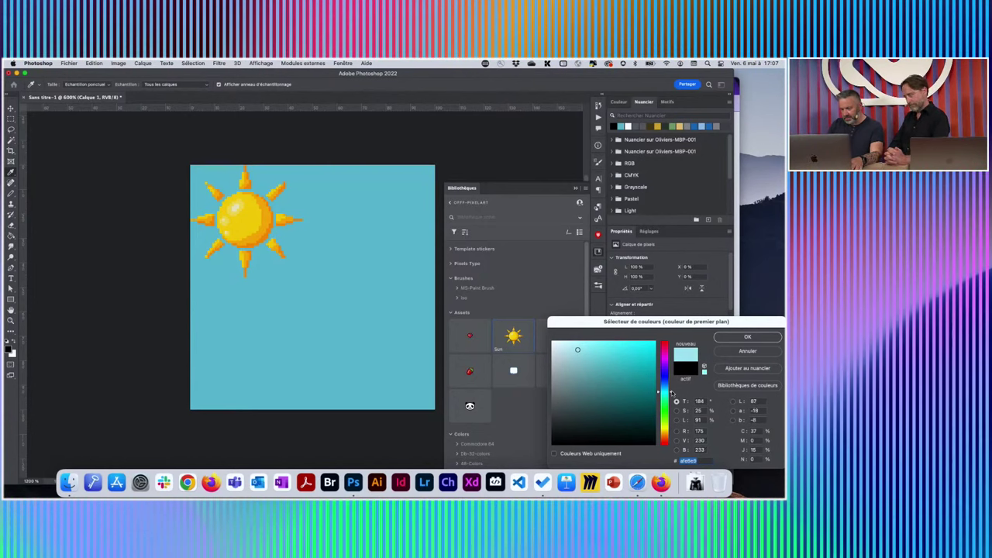
click(744, 336)
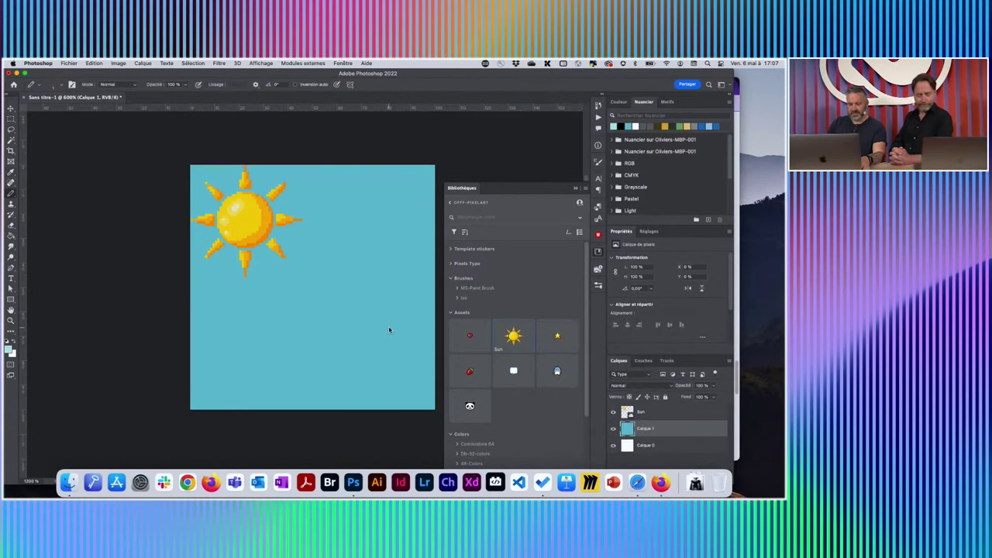
key(alt+BackSpace)
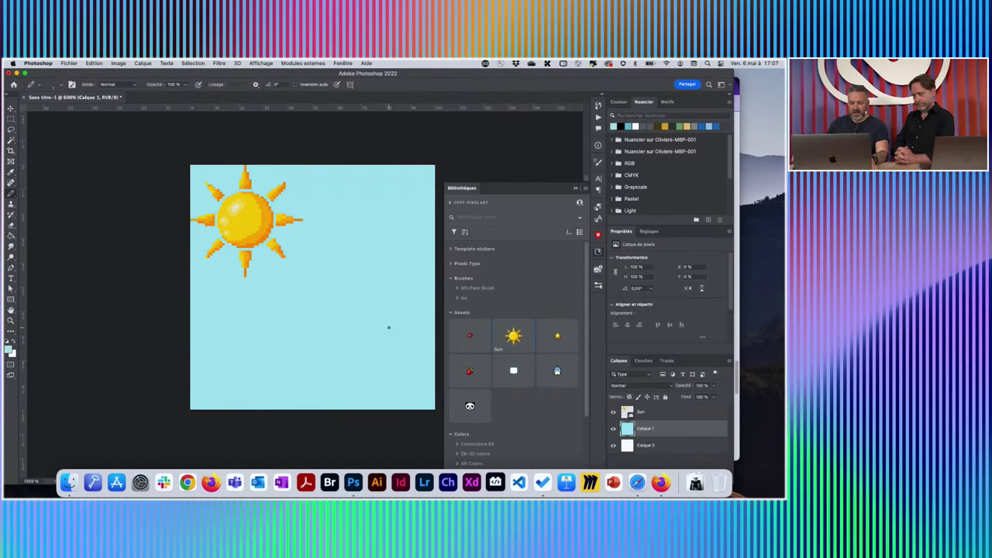
Enlarge the program window and add an empty layer between Calque 1 and Sun, keeping its Normal blend mode
double_click(570, 75)
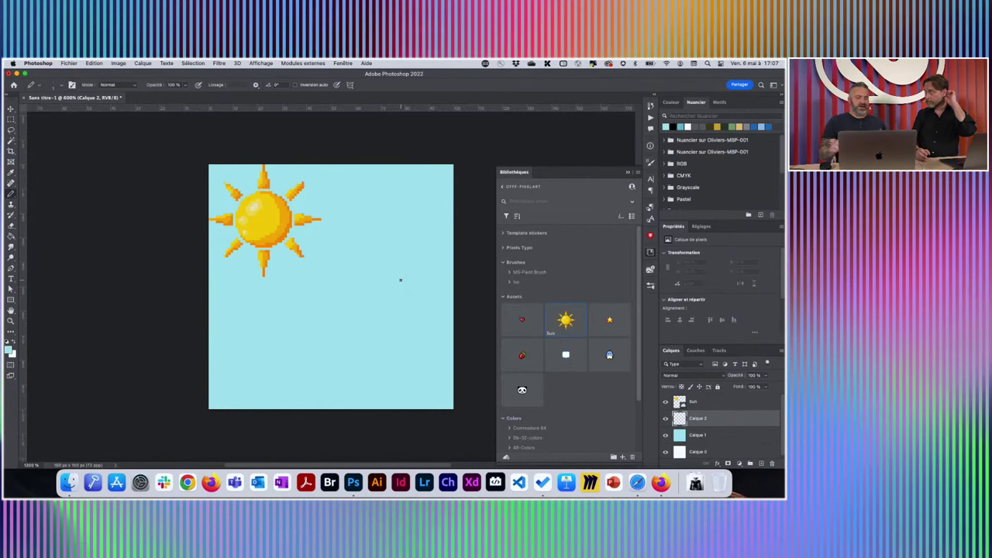
click(690, 375)
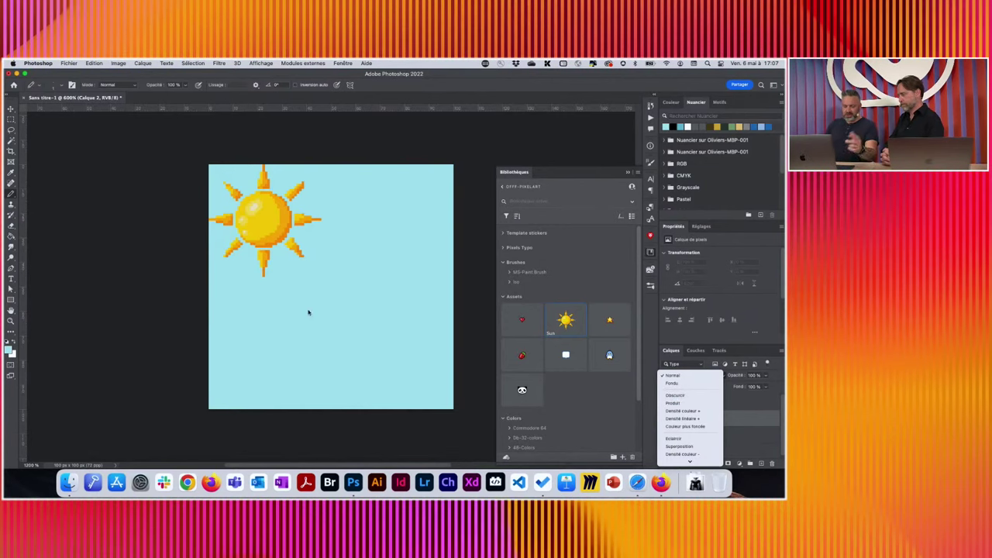
key(Escape)
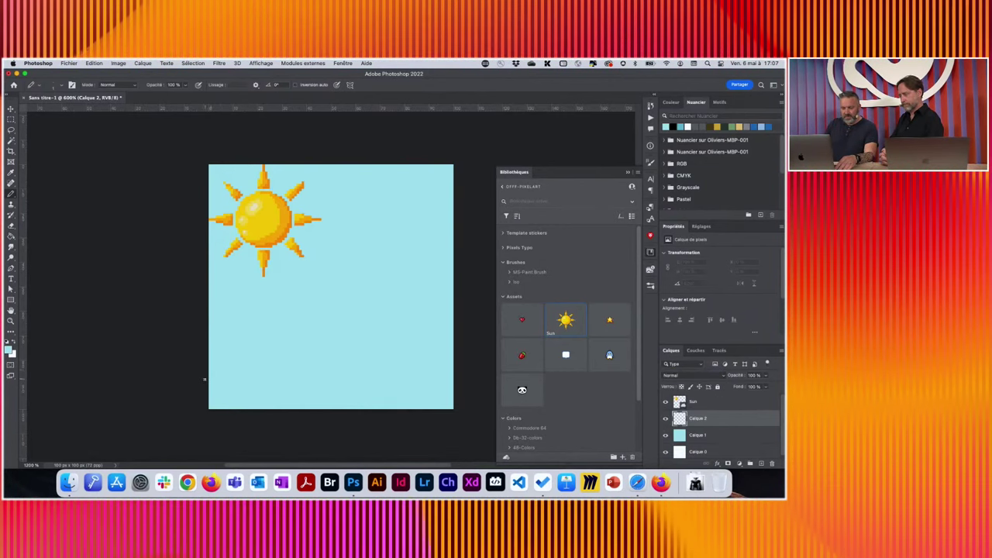
Draw a white hill outline across the lower part of the canvas and fill the area beneath it with white
click(9, 353)
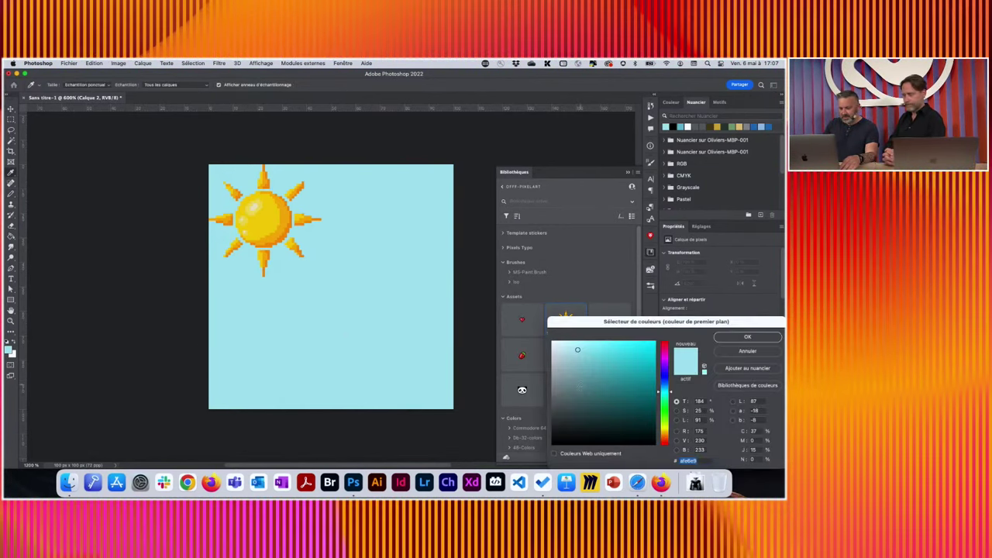
text(ffffff)
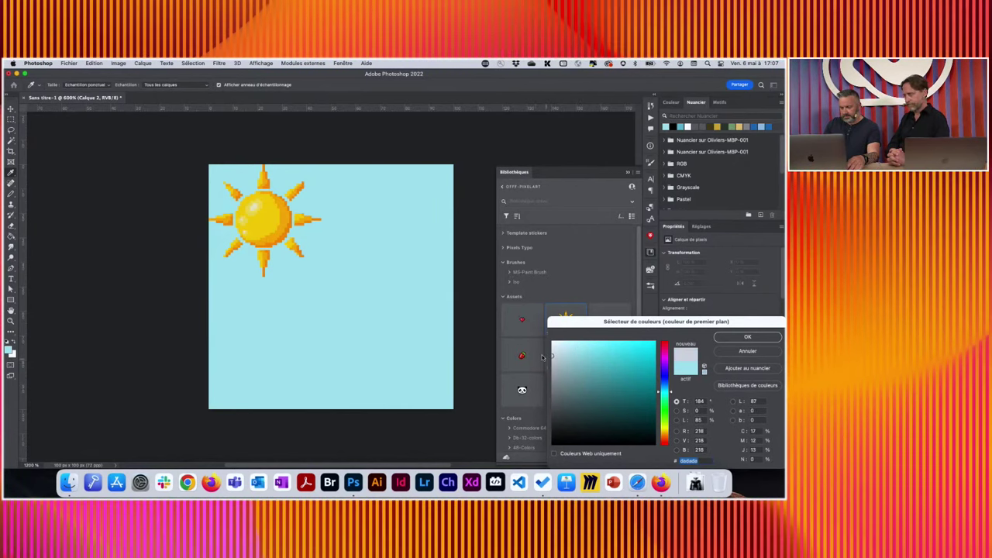
click(730, 338)
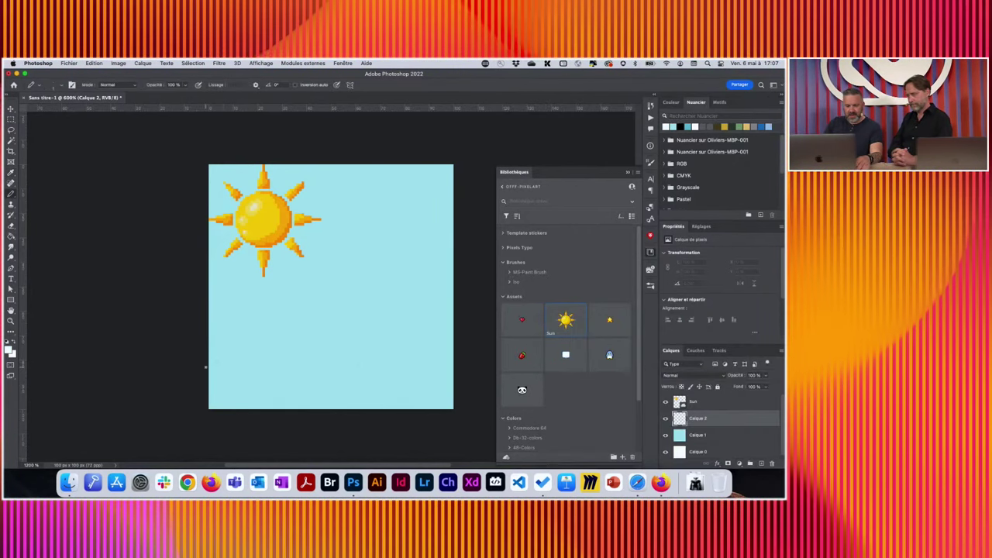
mouse_move(210, 363)
mouse_down()
mouse_move(403, 297)
mouse_move(455, 312)
mouse_up()
key(g)
click(349, 360)
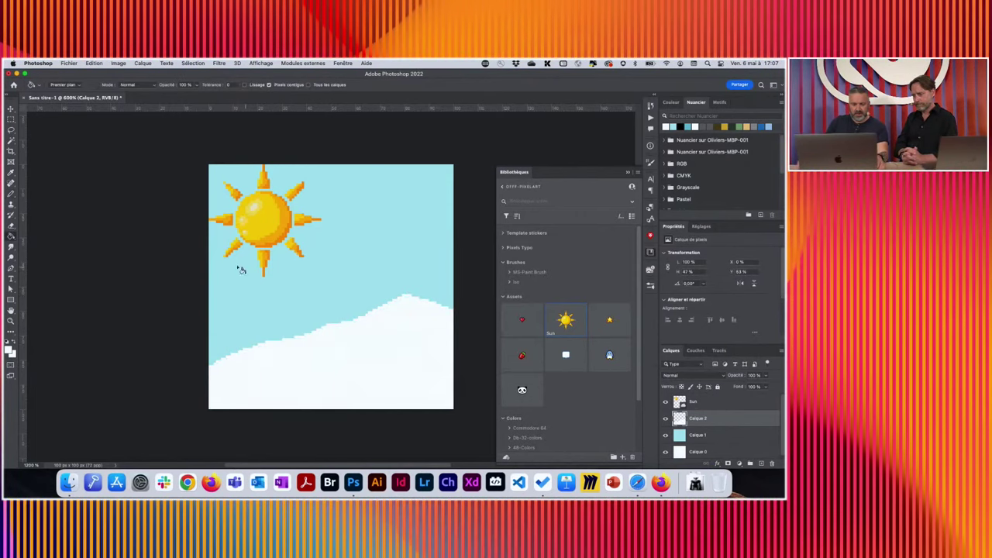
Examine the Pencil among the brush tools, the Eraser's Crayon mode and the Paint Bucket's options for pixel art
click(11, 203)
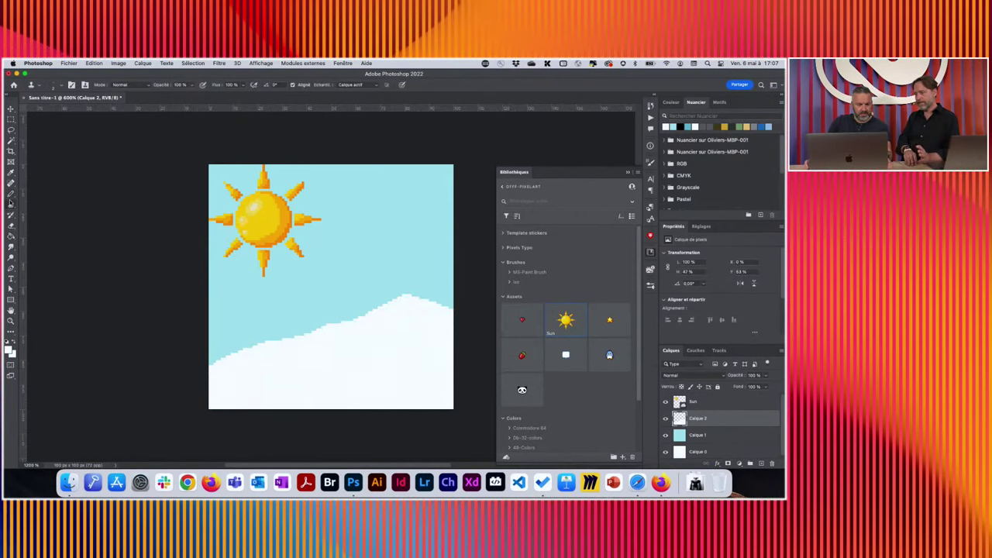
key(b)
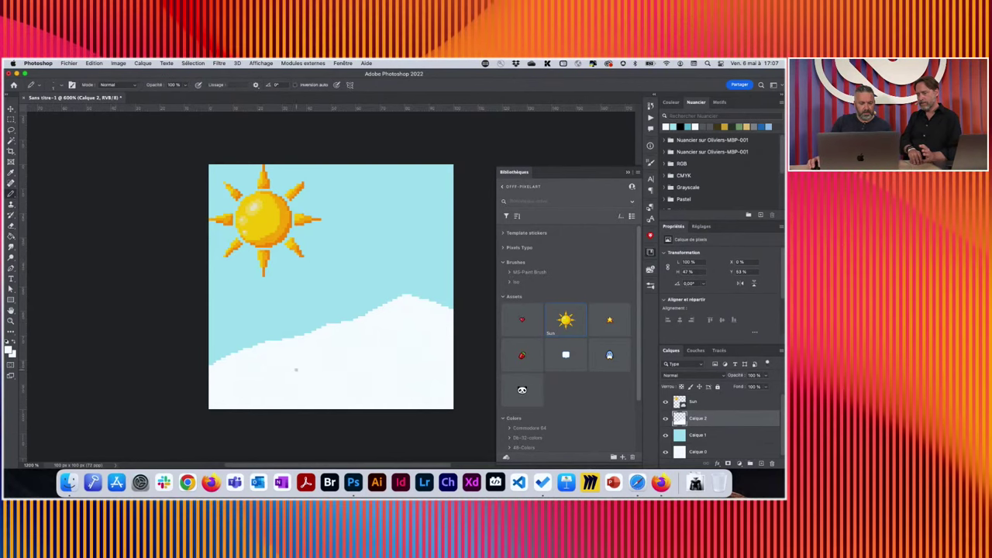
click(12, 194)
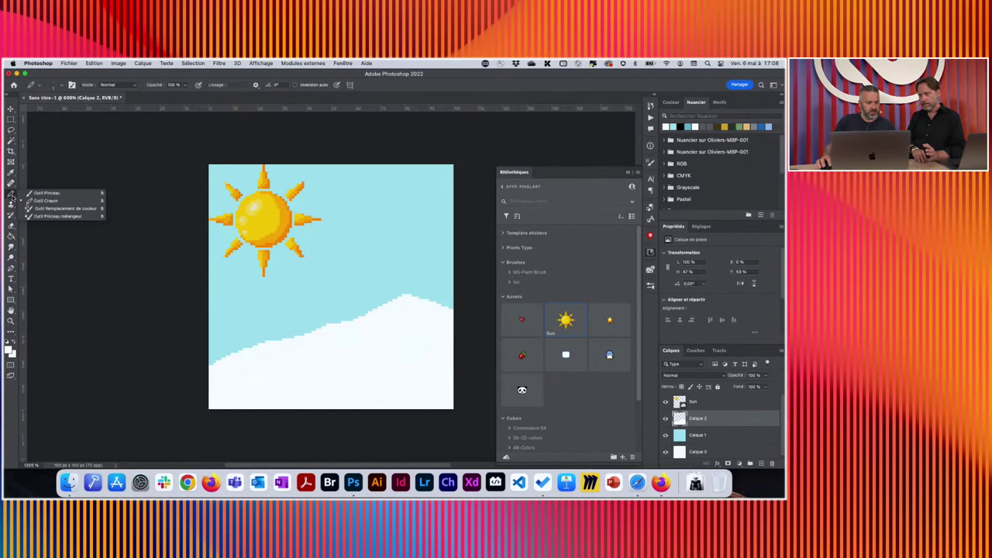
click(31, 201)
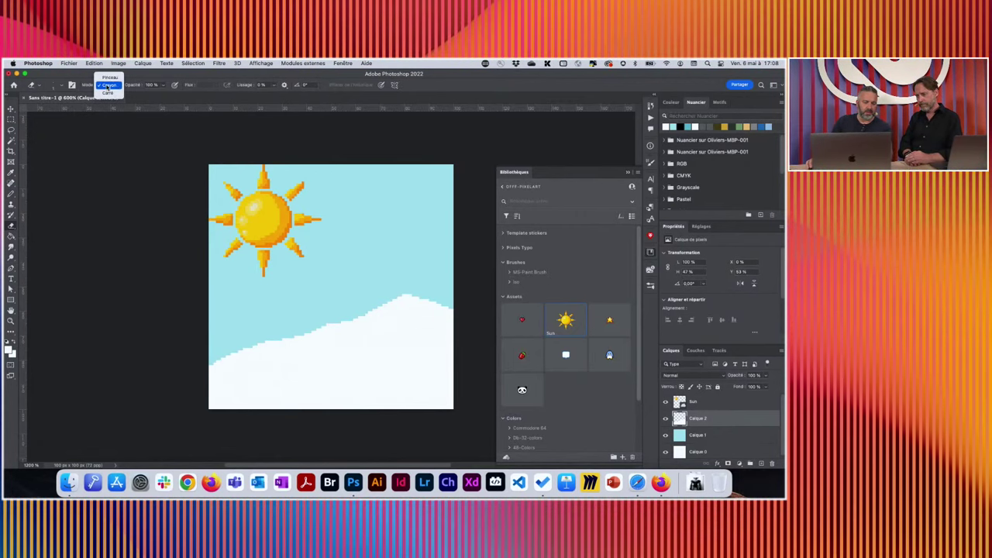
click(107, 85)
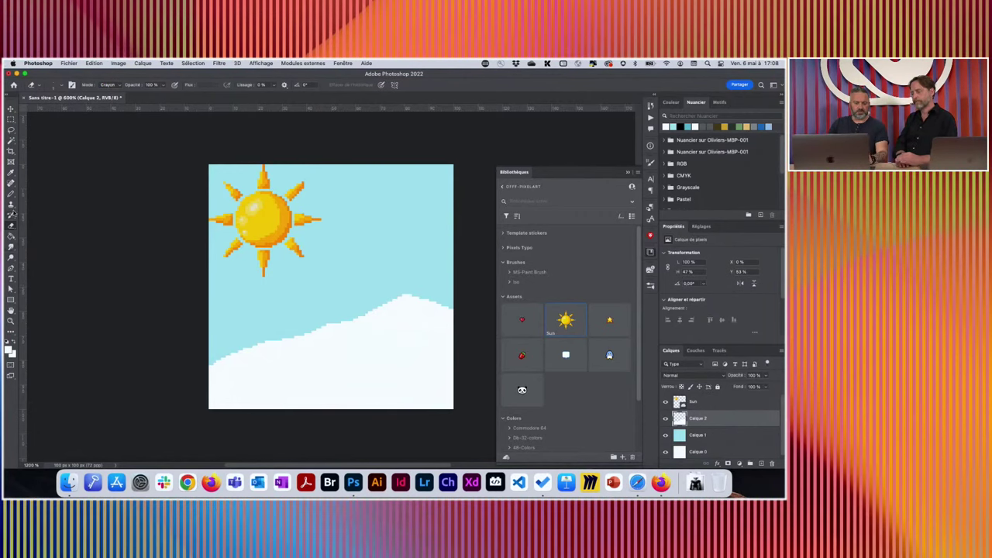
click(11, 236)
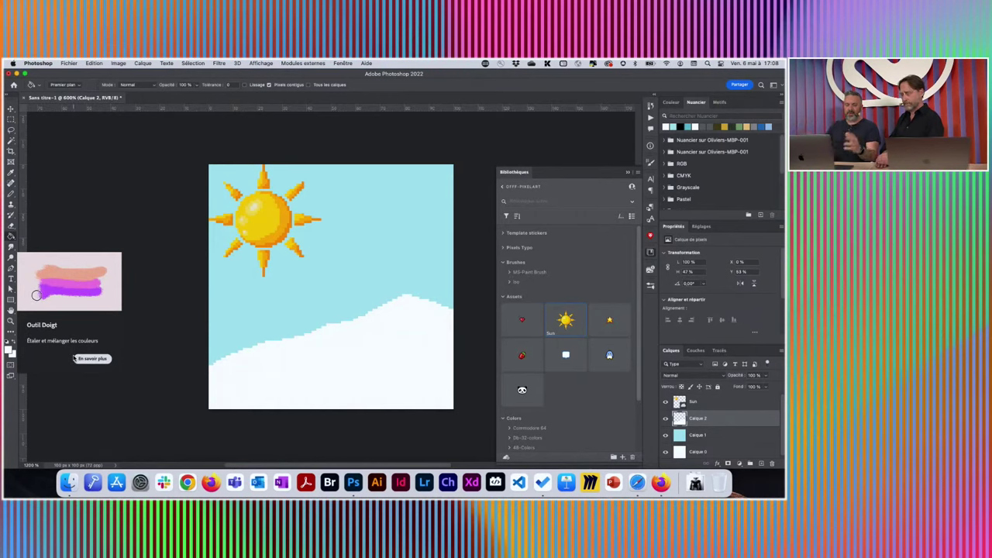
Raise the hill's left end with a white Pencil line and fill the gap beneath it
click(11, 194)
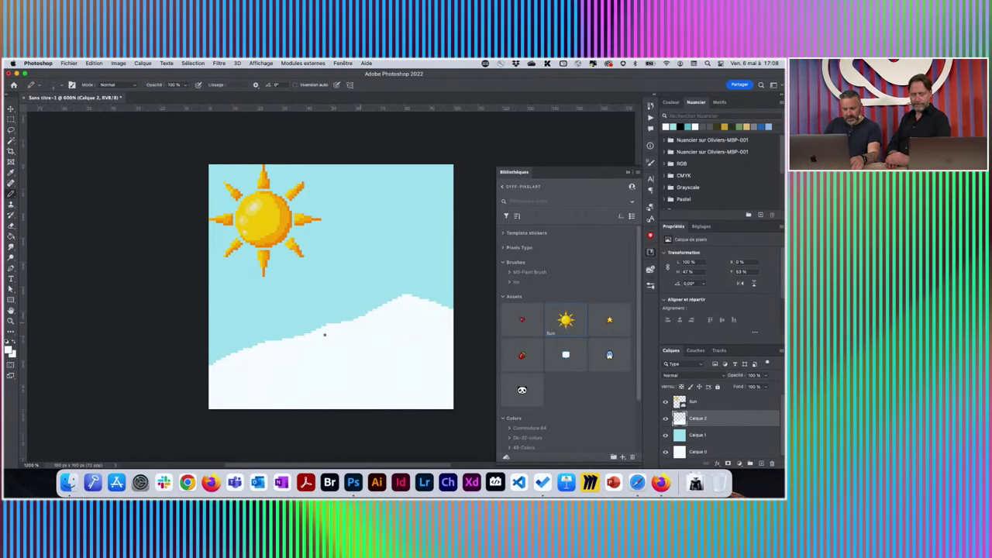
drag(243, 348, 194, 355)
key(g)
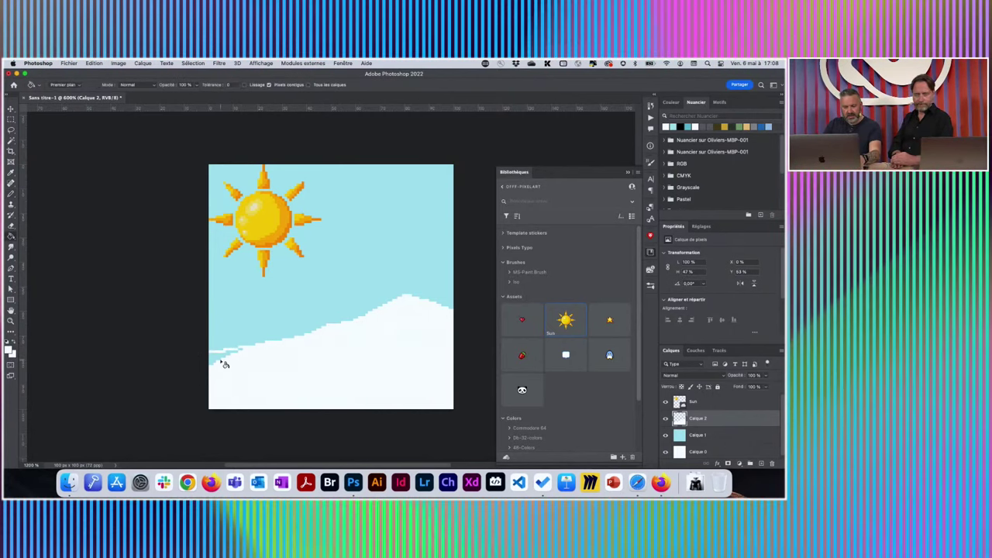
click(219, 354)
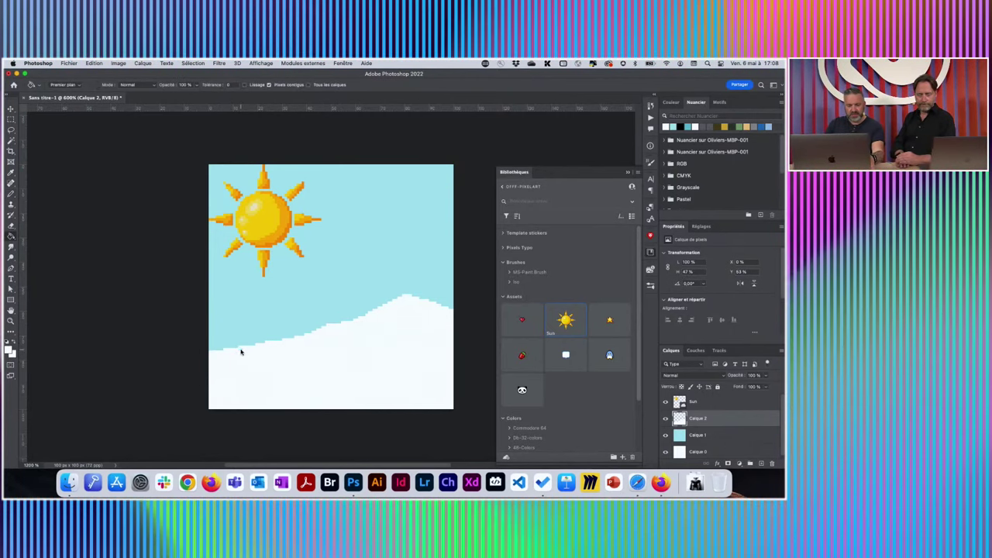
Draw a white cloud outline in the sky beside the sun with the Pencil and fill it with white
key(b)
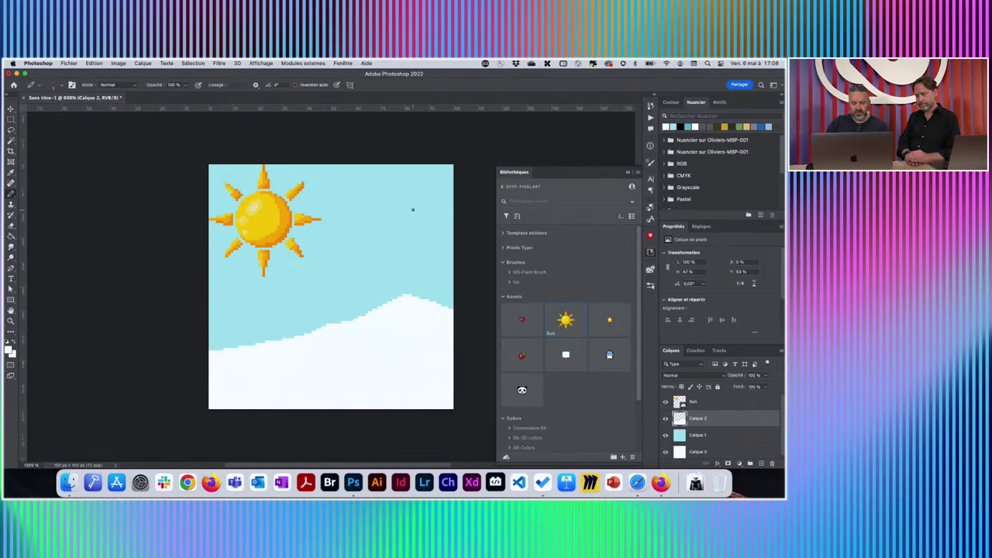
key(super+plus)
key(super+plus)
key(super+plus)
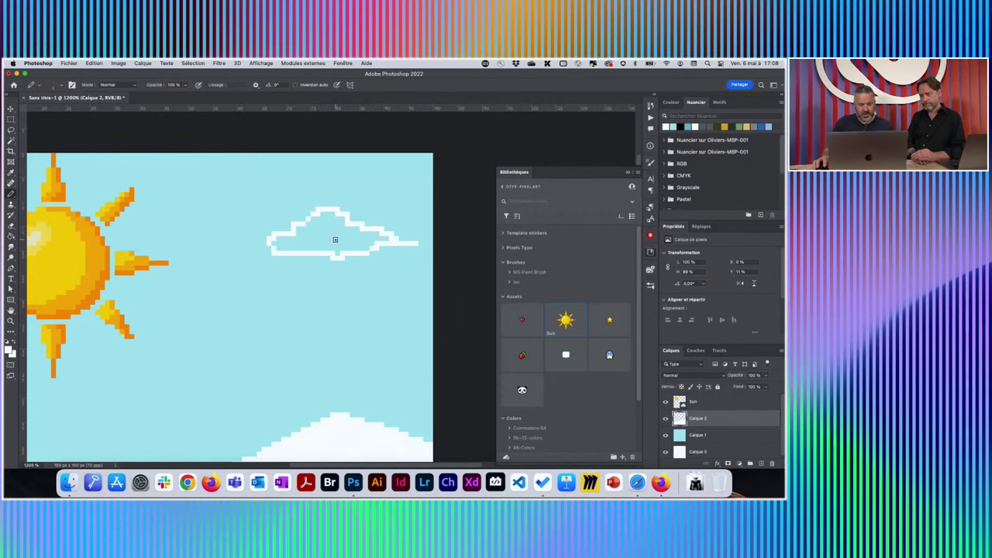
key(g)
click(336, 242)
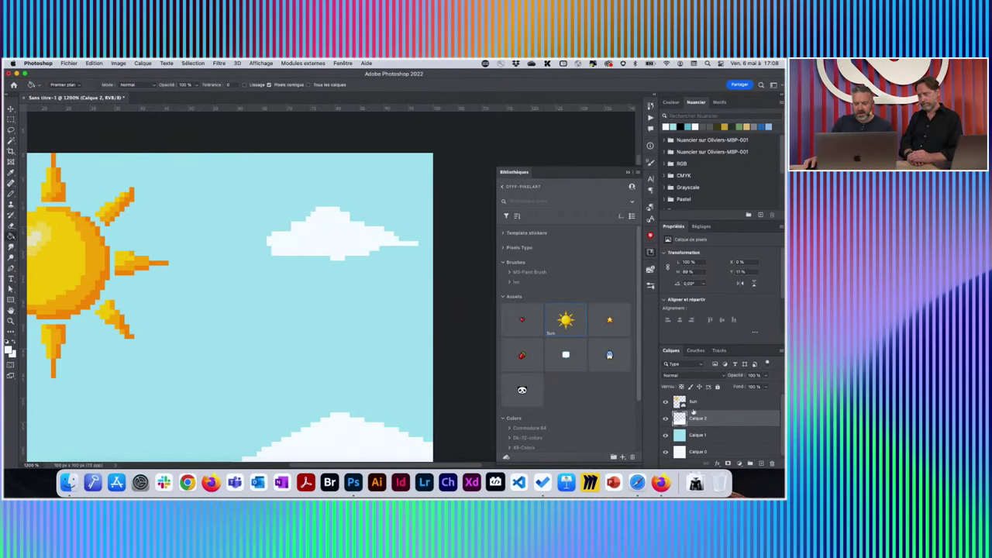
Select the white cloud and hill areas with the Magic Wand and paste them onto a new layer
click(12, 142)
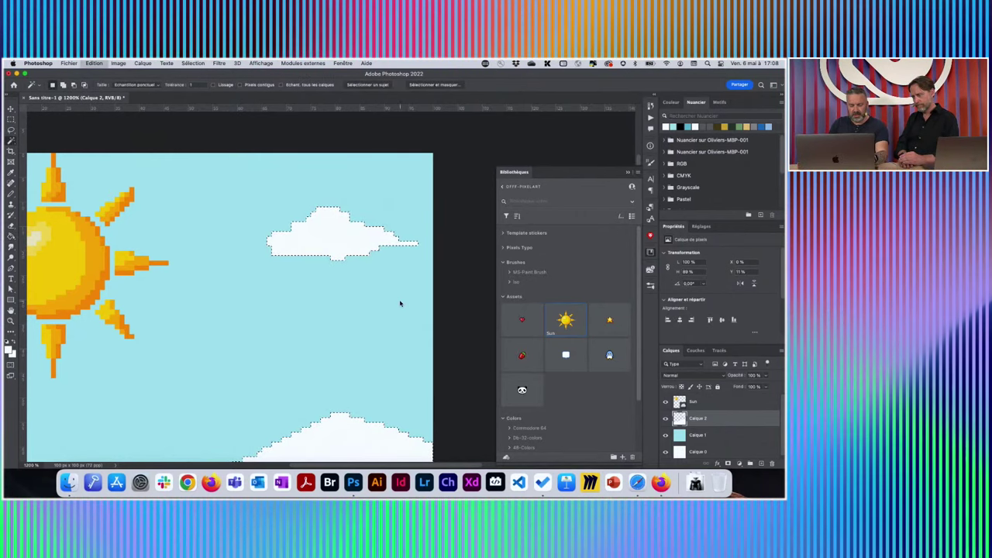
key(super+v)
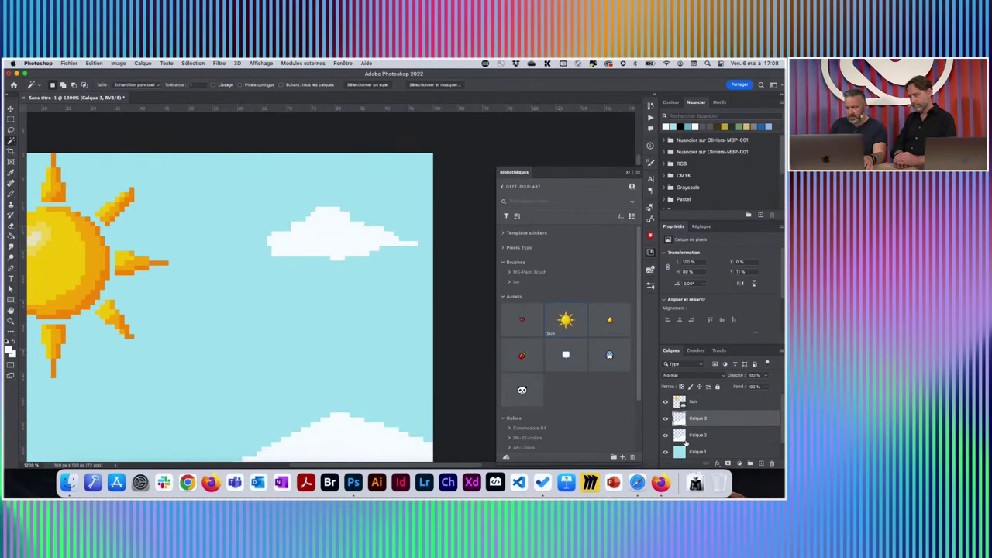
Hide Calque 2 and toggle Calque 3's visibility to check its pasted cloud and hill
click(665, 436)
click(665, 418)
click(665, 418)
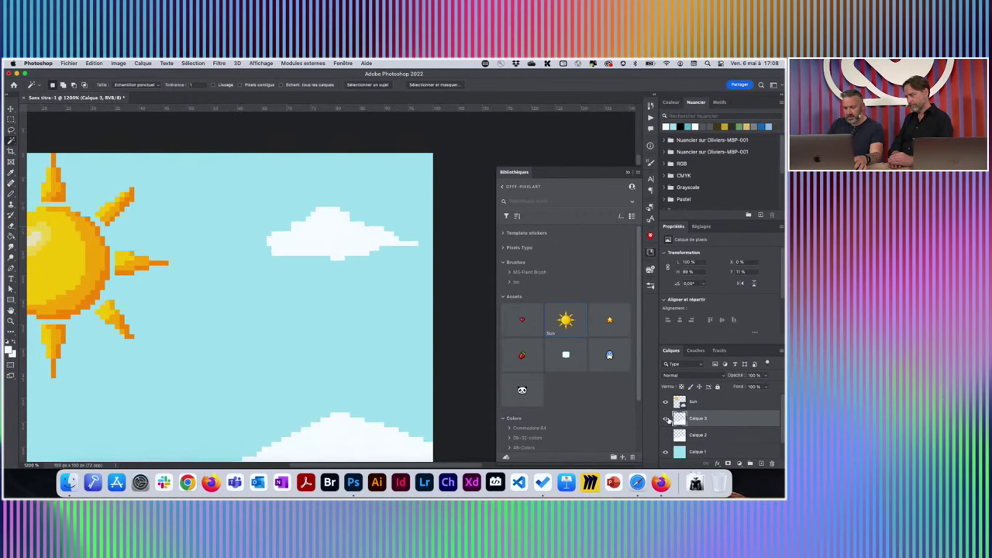
Limit the Magic Wand to contiguous pixels, select only the sky cloud on Calque 3 and paste it onto a new layer
click(335, 245)
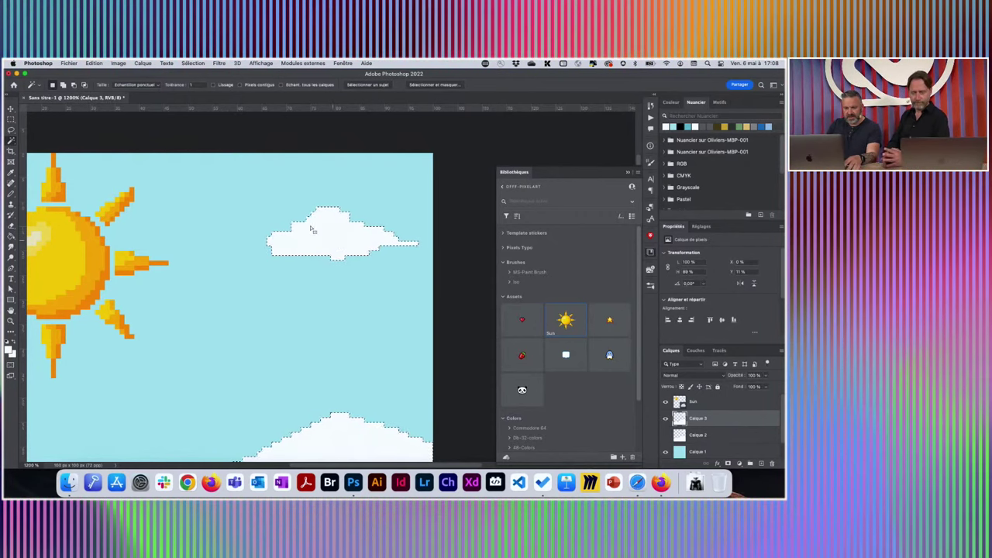
scroll(344, 292, down, 5)
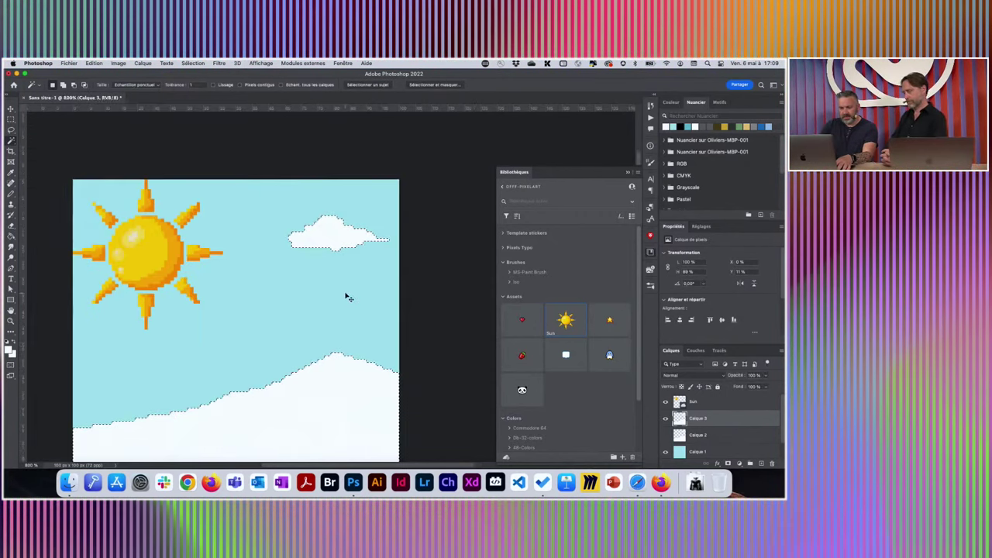
scroll(377, 283, down, 3)
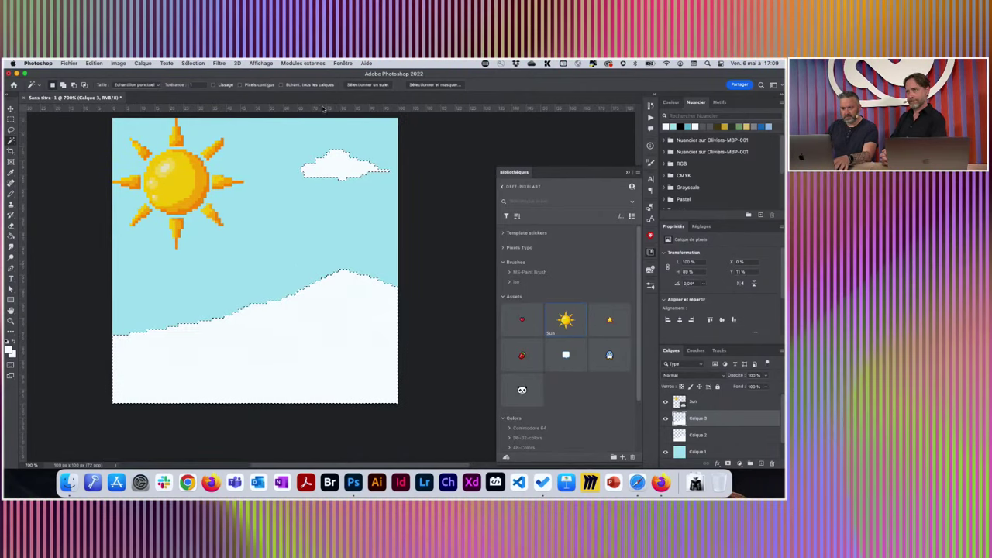
click(239, 84)
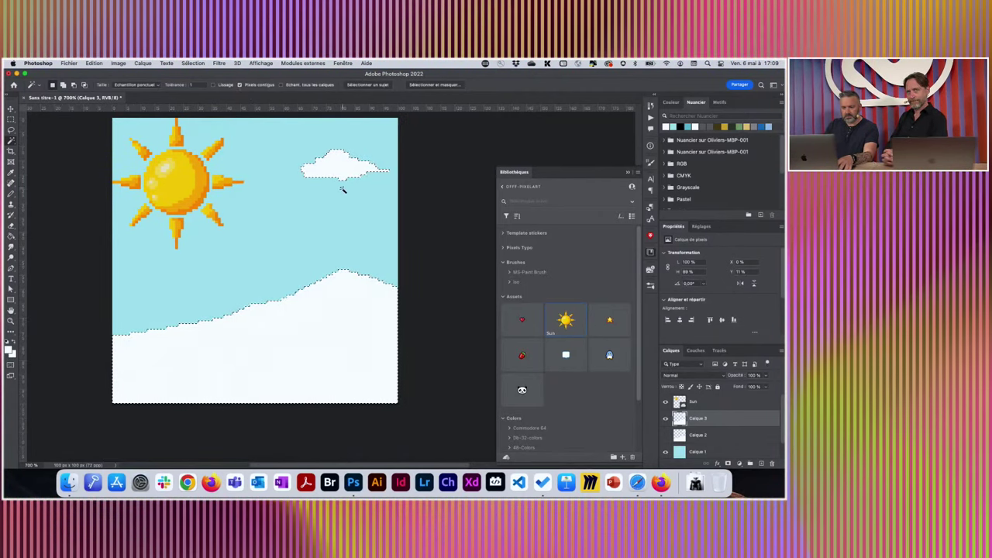
key(super+c)
key(super+v)
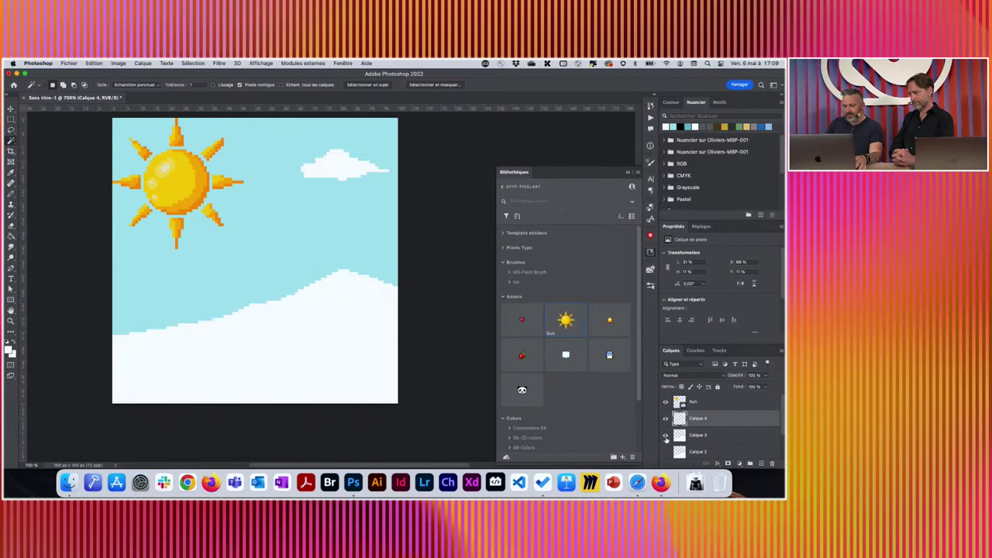
Hide Calque 3 and toggle the new layer's visibility to check the isolated cloud
click(665, 435)
click(665, 417)
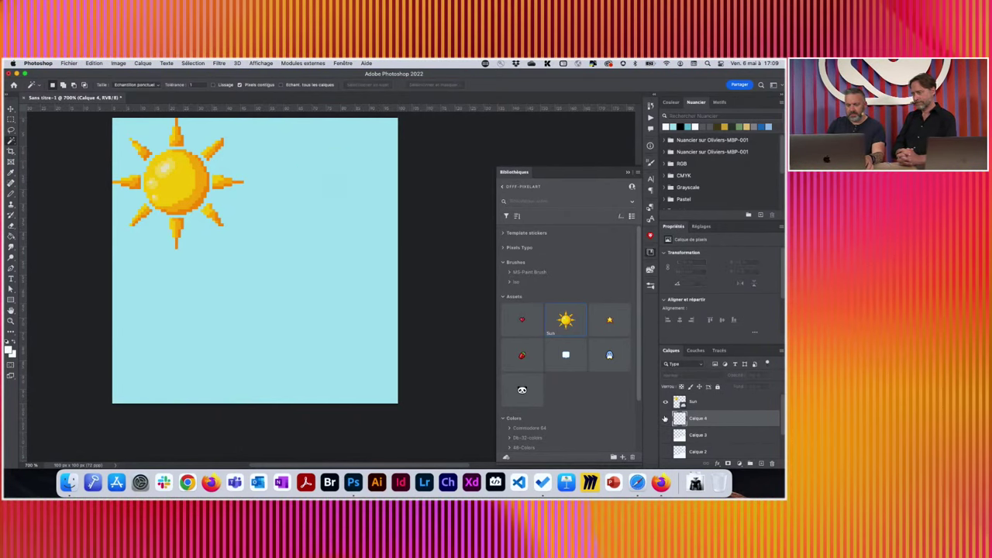
click(665, 418)
right_click(754, 424)
click(697, 420)
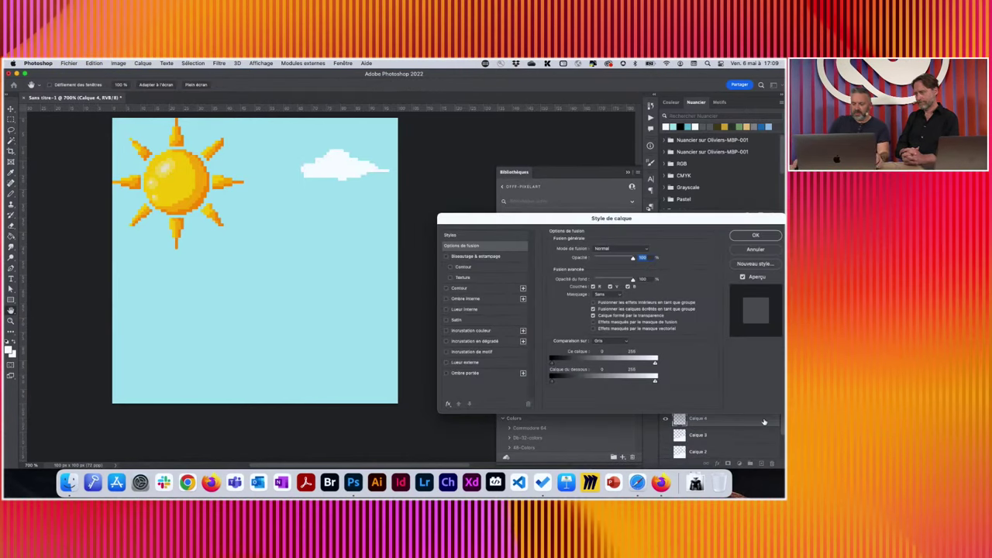
click(754, 248)
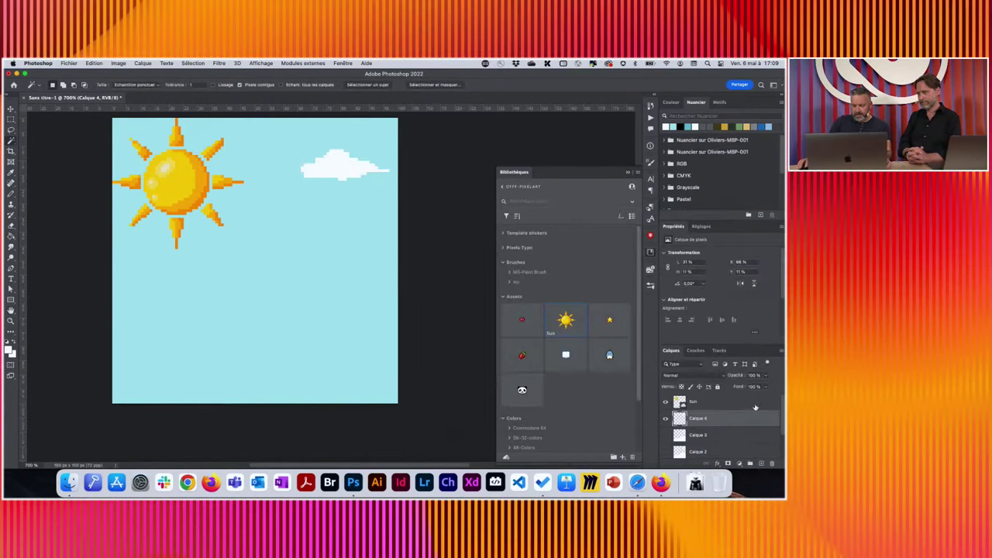
Convert the cloud layer to a smart object and place two copies of it lower in the sky
right_click(738, 420)
scroll(662, 430, down, 5)
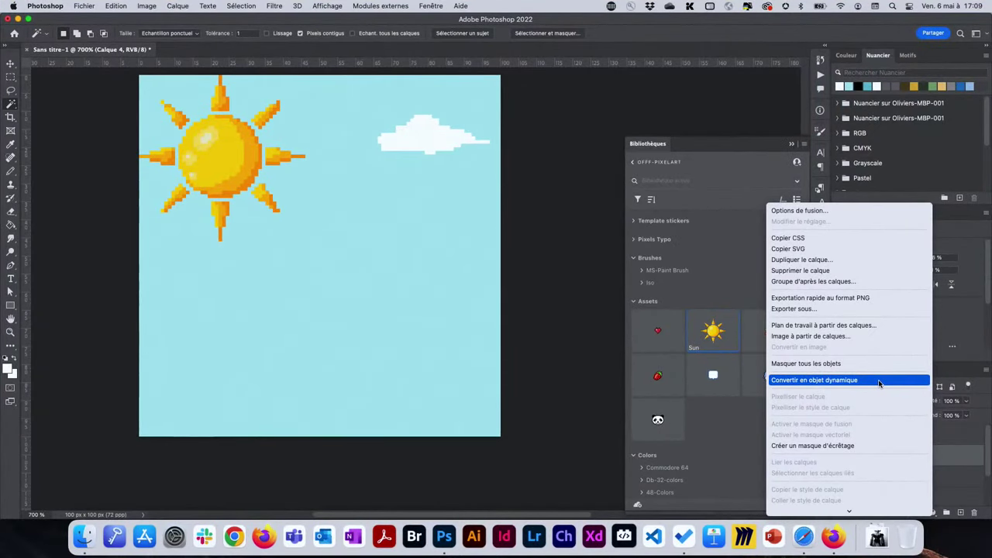
click(878, 381)
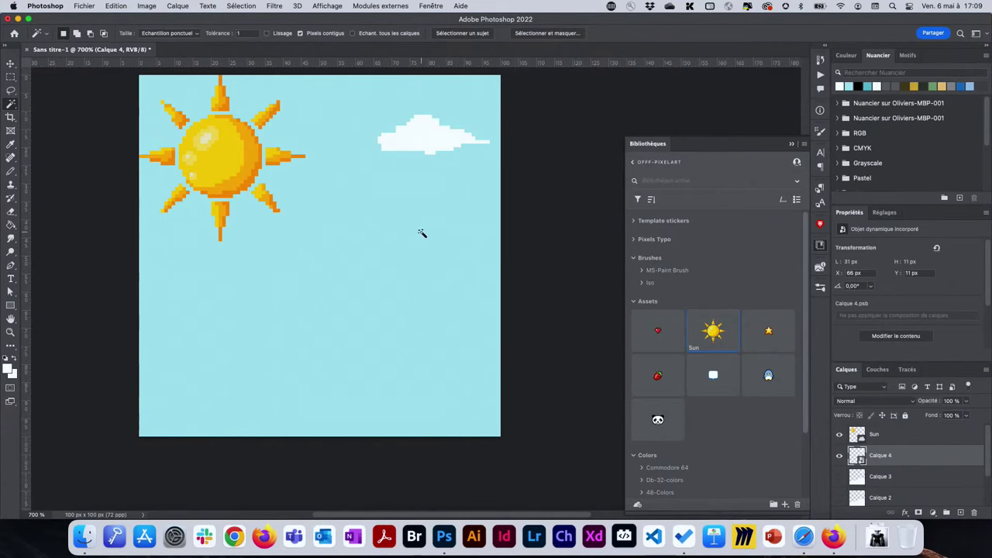
key(v)
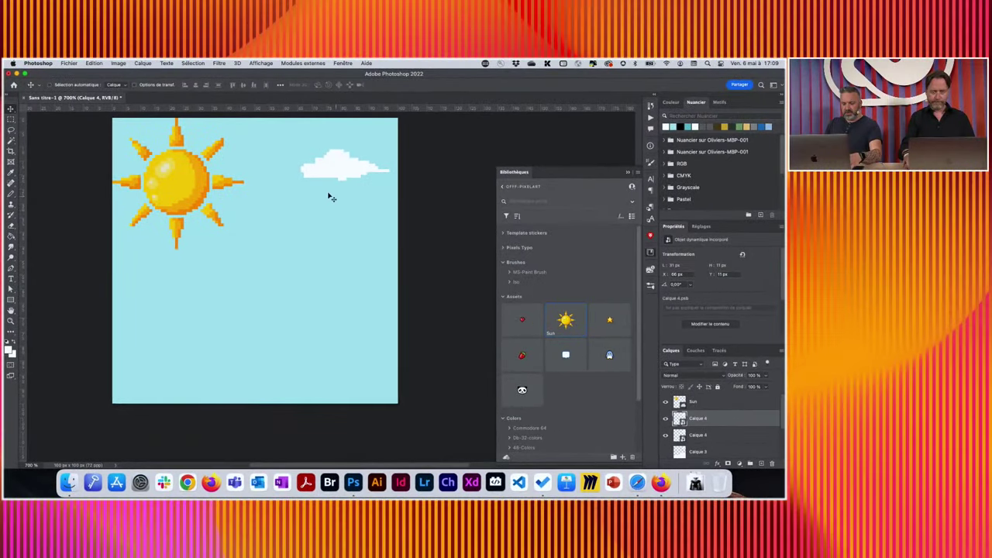
drag(319, 176, 333, 243)
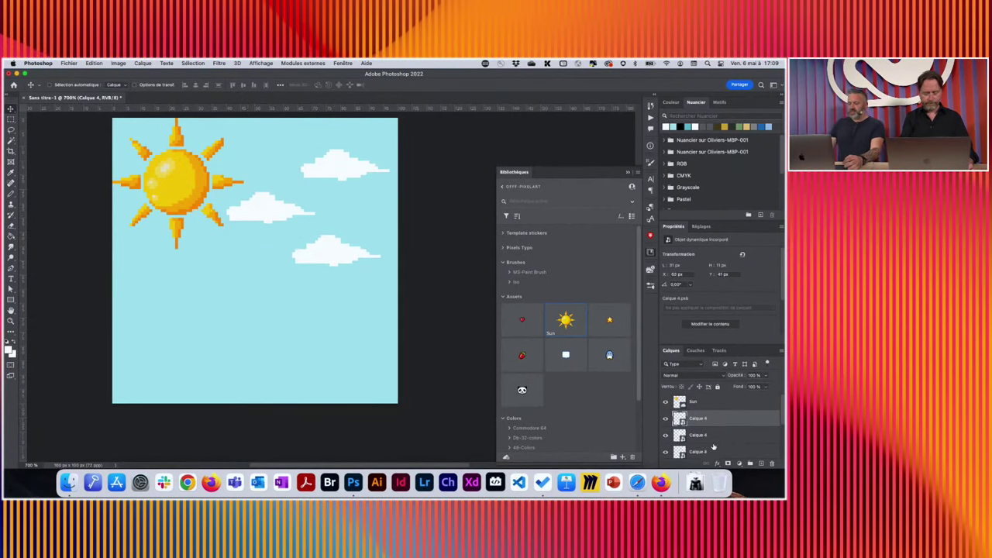
Open the contents of the lowest cloud smart object in the layer stack for editing
scroll(716, 435, down, 3)
scroll(716, 434, up, 3)
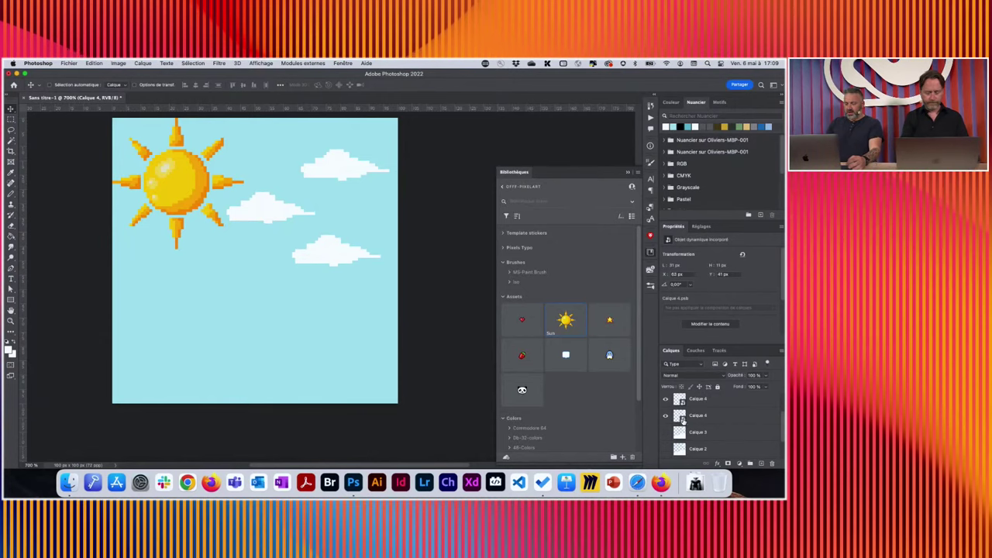
double_click(681, 418)
key(super+plus)
key(super+plus)
key(super+plus)
key(super+plus)
key(super+plus)
key(super+plus)
key(super+plus)
key(super+plus)
key(super+plus)
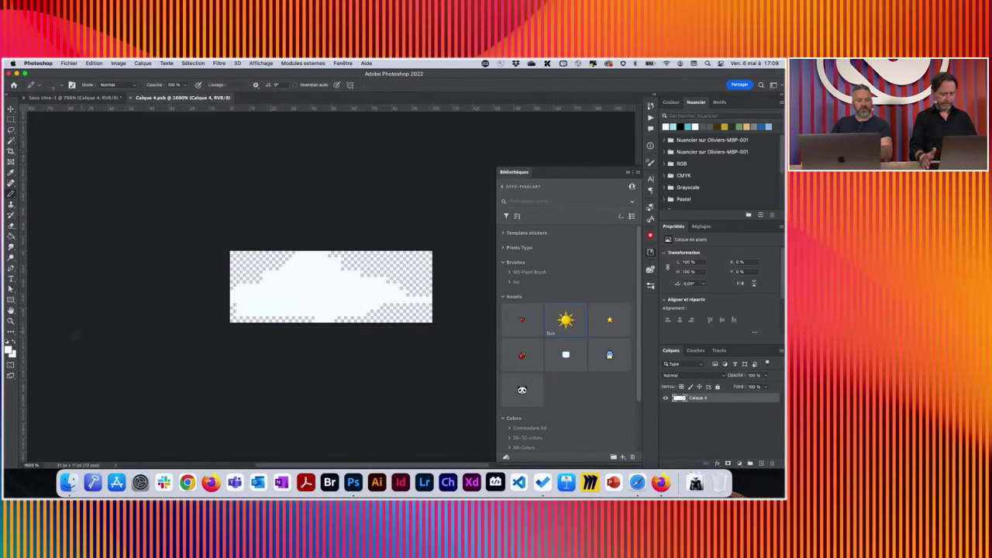
Shade the cloud's underside with a pale grey-blue Pencil line and save the smart object's contents
click(9, 349)
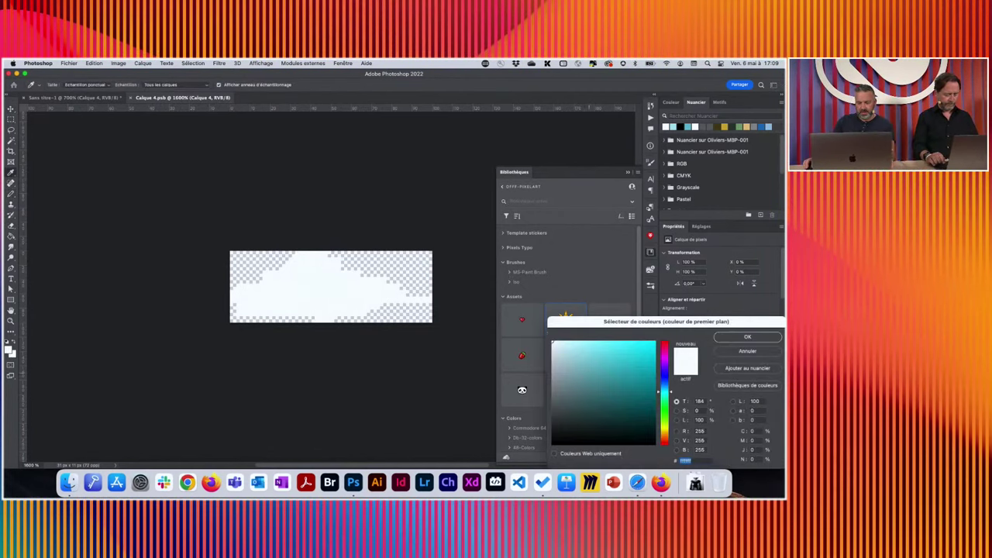
click(733, 338)
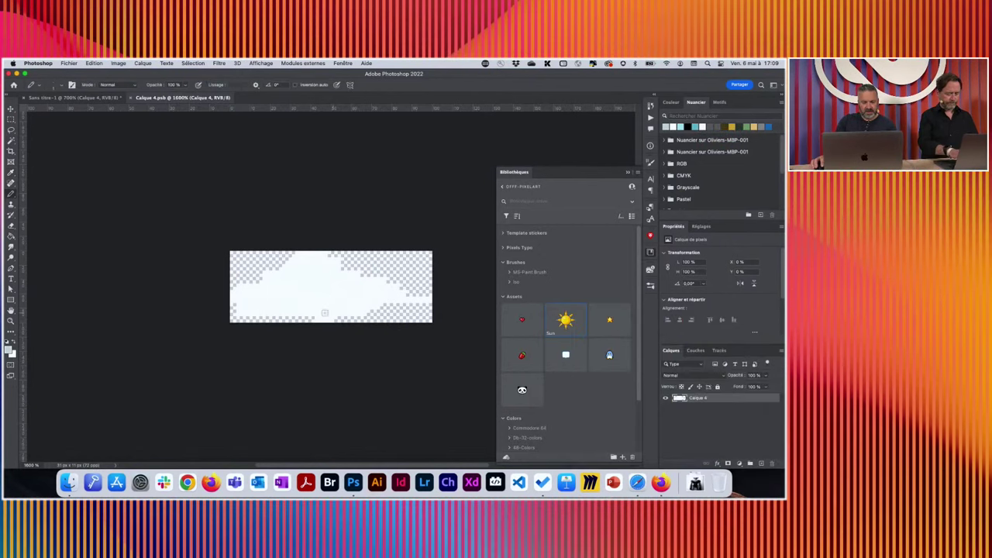
click(240, 310)
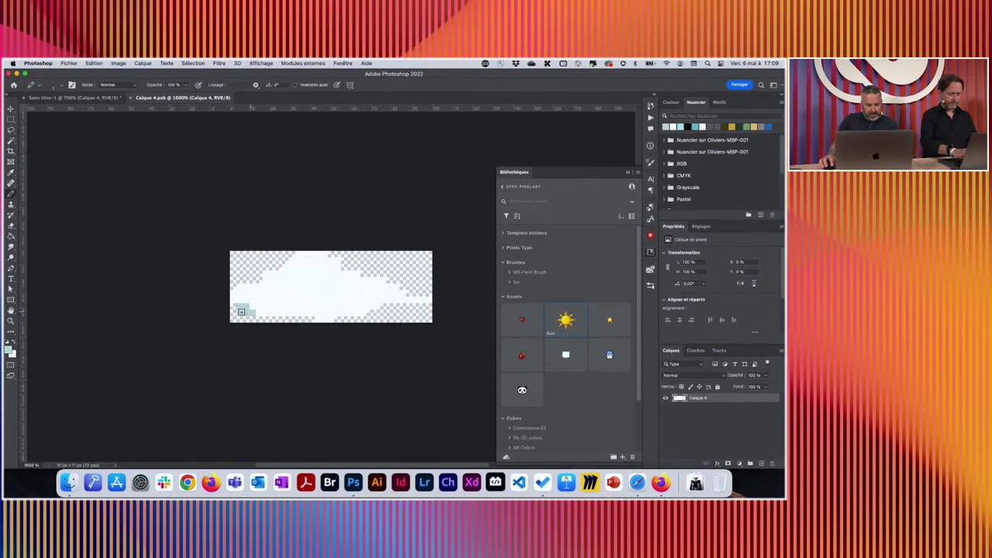
shift+click(291, 313)
drag(292, 313, 421, 300)
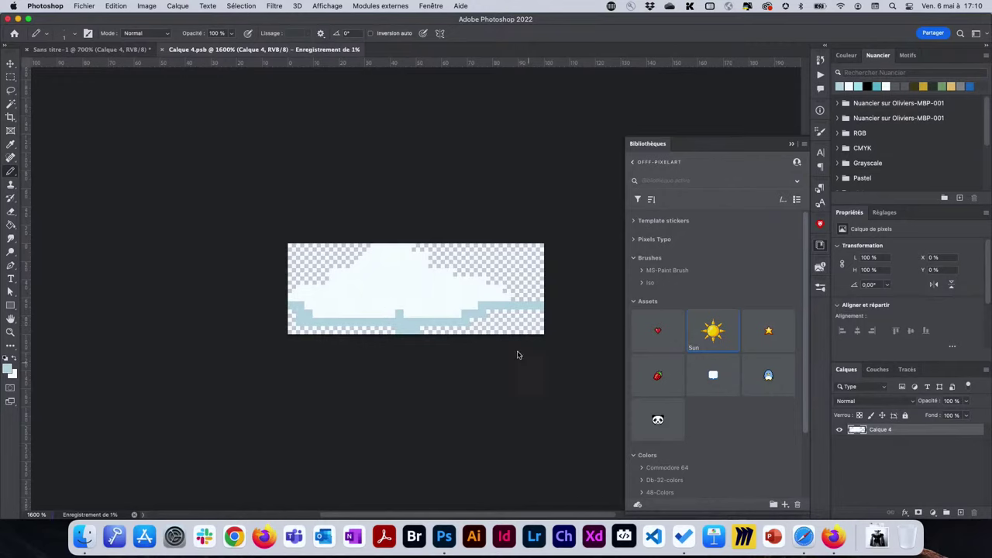
Return to the landscape document and show Calque 3 with the white hill
click(89, 49)
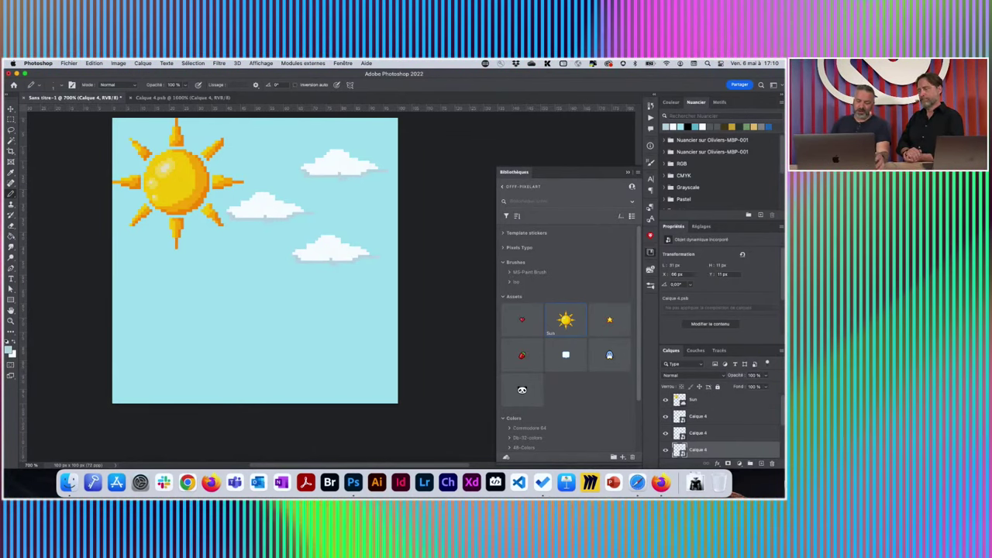
scroll(728, 420, down, 3)
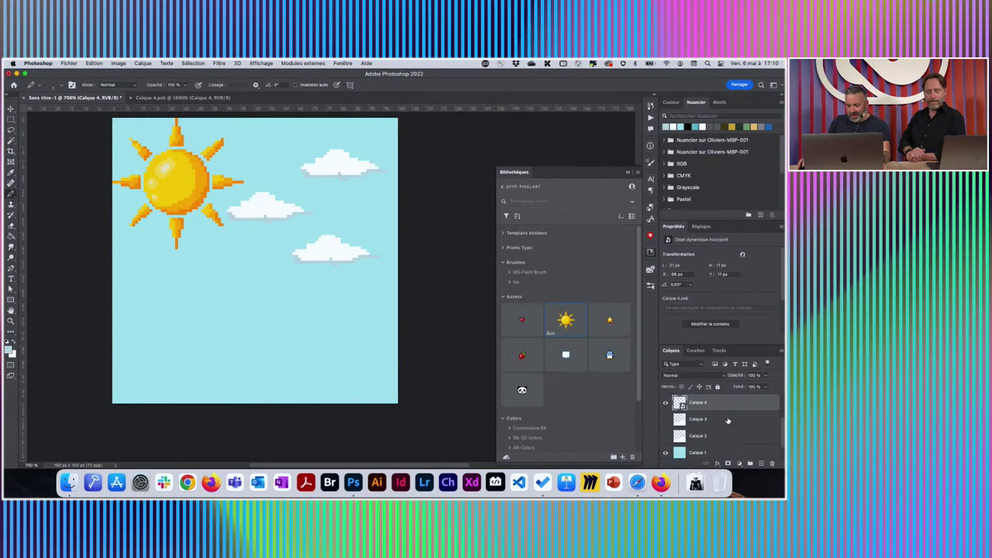
click(665, 419)
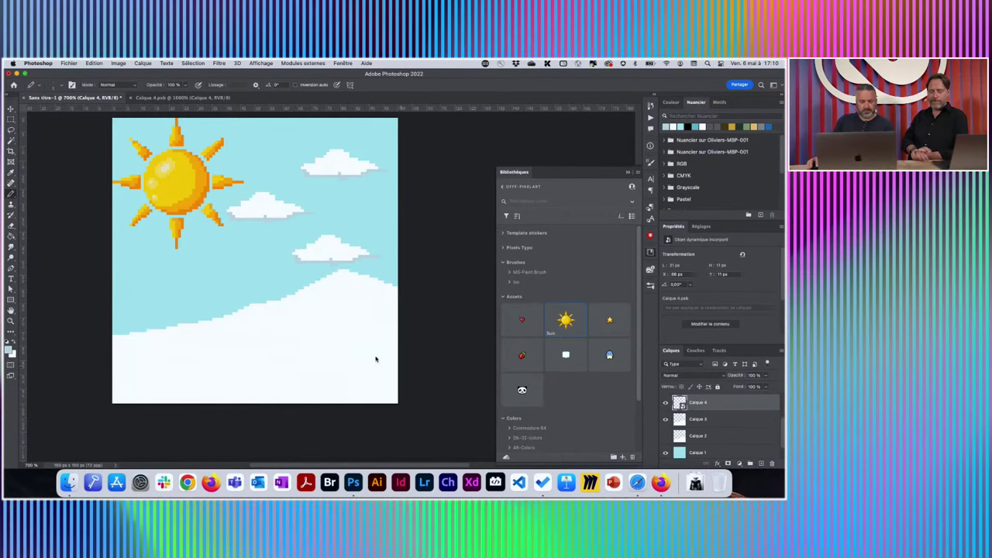
Select the three cloud smart object layers and move them together slightly up and to the right
scroll(714, 429, up, 3)
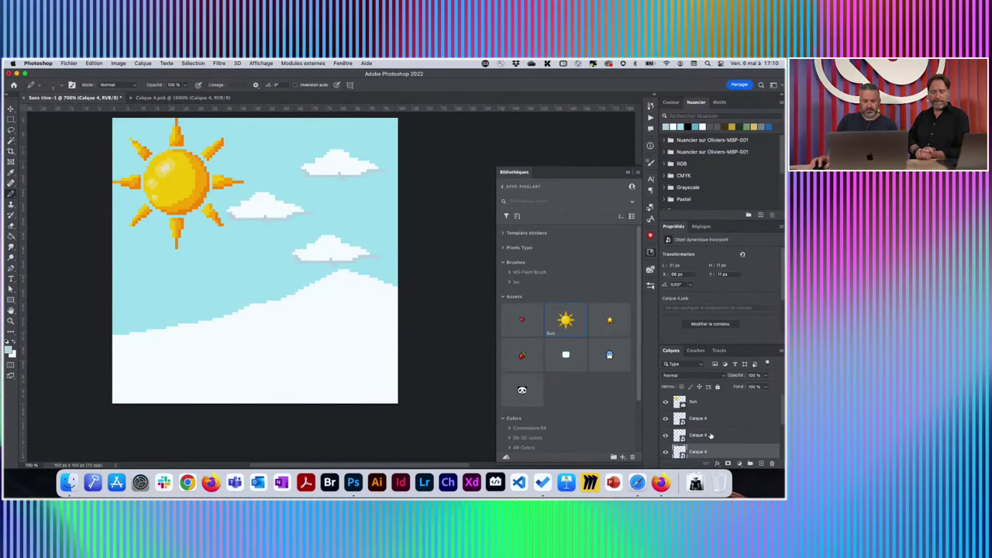
click(725, 432)
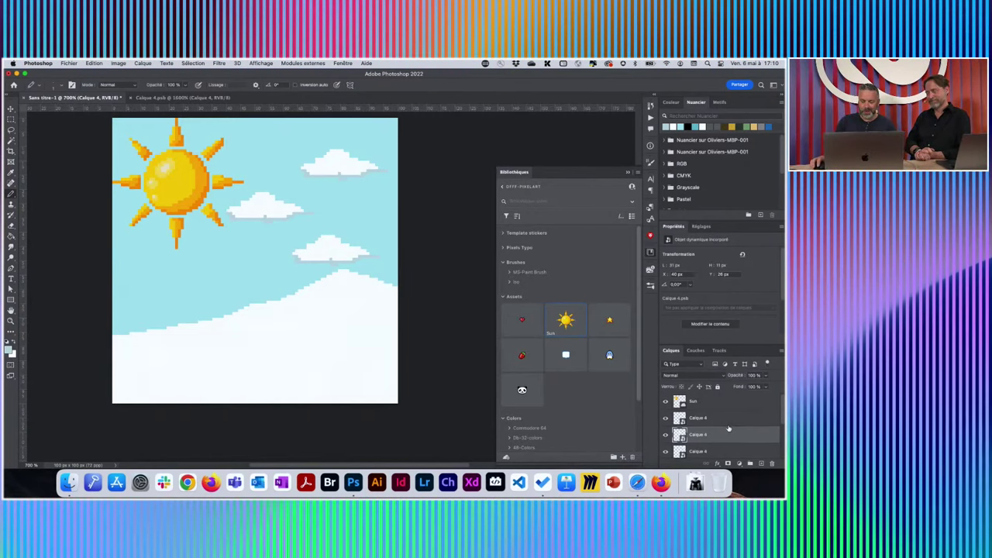
scroll(713, 446, down, 1)
click(722, 438)
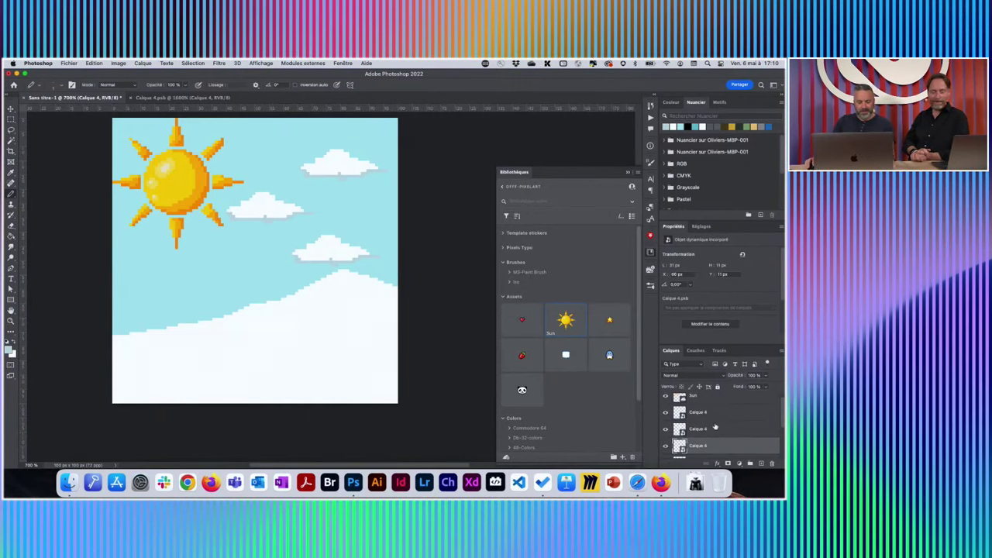
shift+click(715, 414)
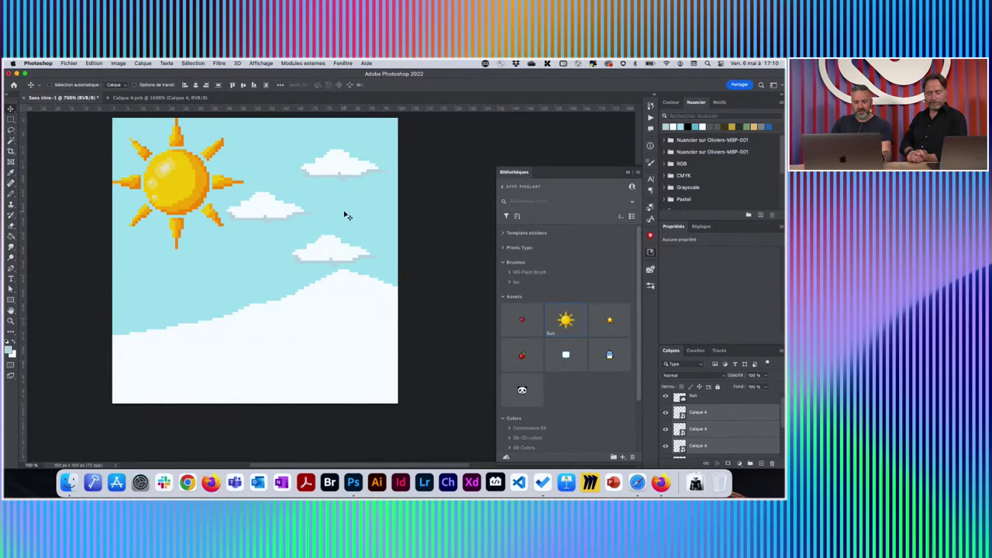
drag(348, 216, 334, 194)
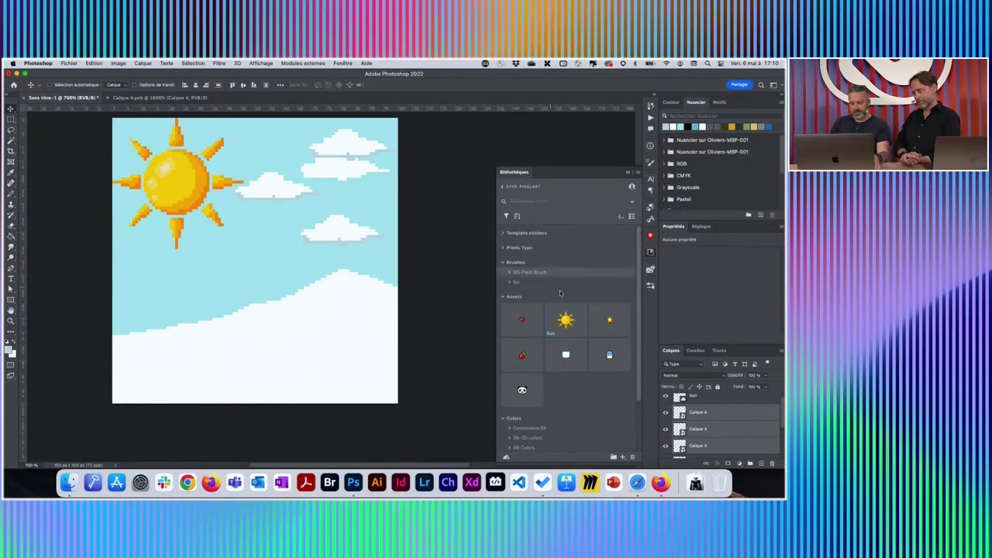
Erase the original white cloud from Calque 3 with the Point 3 pixel brush, keeping the hill, and return to the Pencil
scroll(706, 431, down, 1)
click(711, 436)
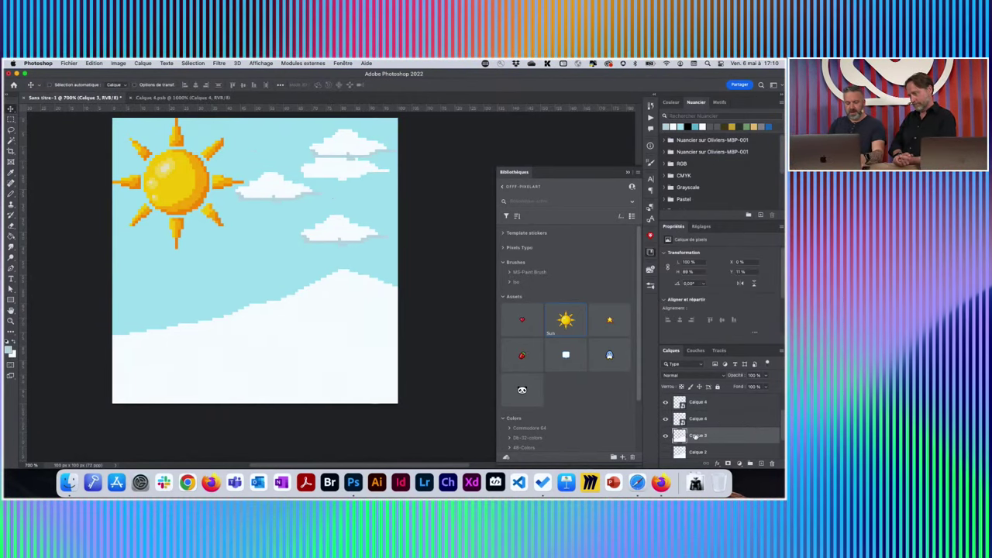
key(b)
right_click(341, 167)
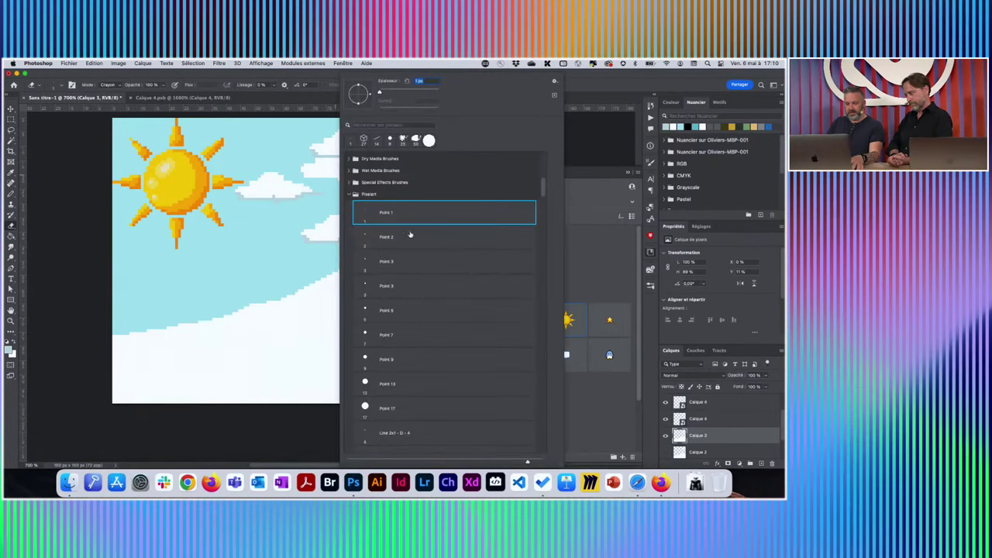
click(410, 258)
key(Return)
mouse_move(379, 166)
mouse_down()
mouse_move(311, 161)
mouse_move(388, 171)
mouse_move(321, 171)
mouse_up()
key(b)
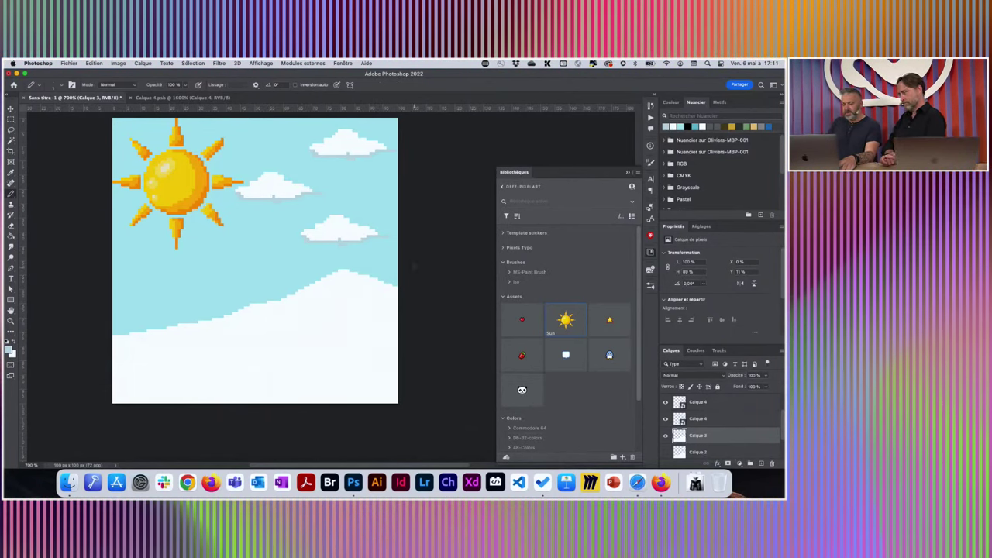
Add a new layer above the clouds, set its blend mode to Obscurcir and its opacity to 48 %
scroll(744, 417, up, 2)
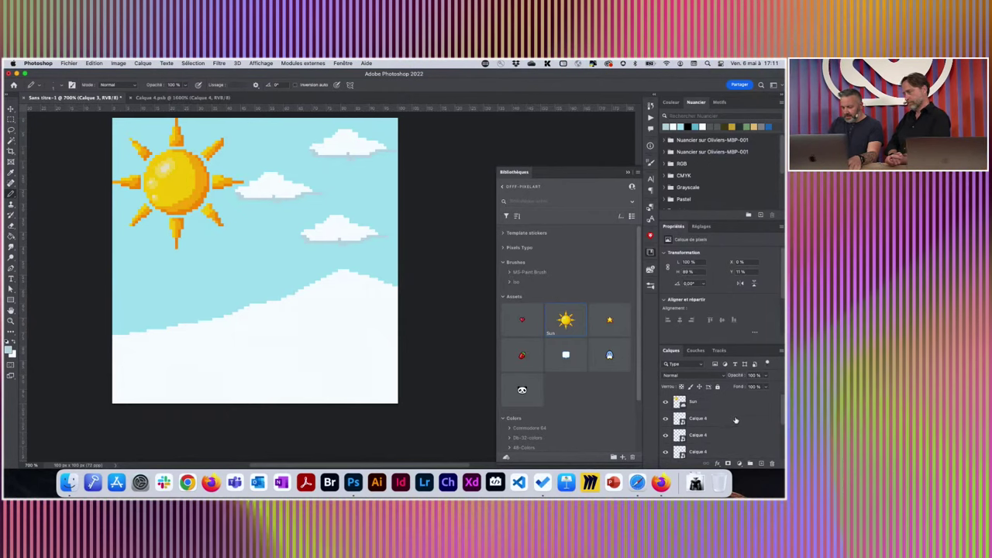
click(736, 420)
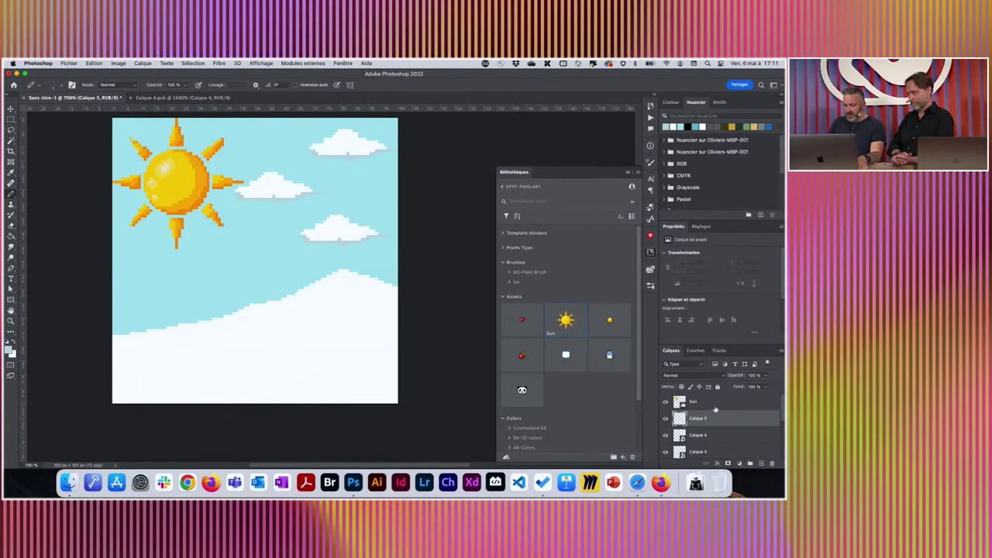
click(680, 375)
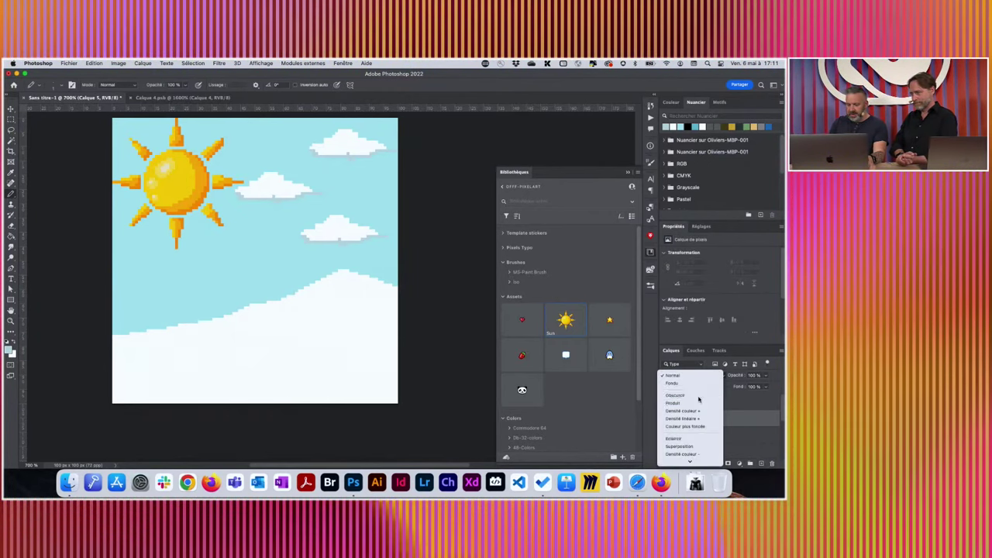
click(697, 395)
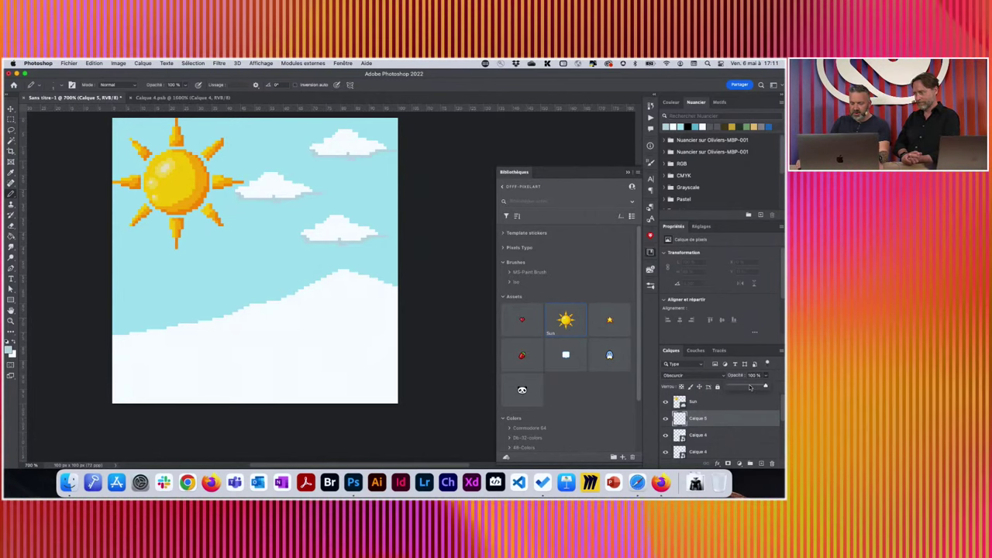
drag(750, 387, 745, 386)
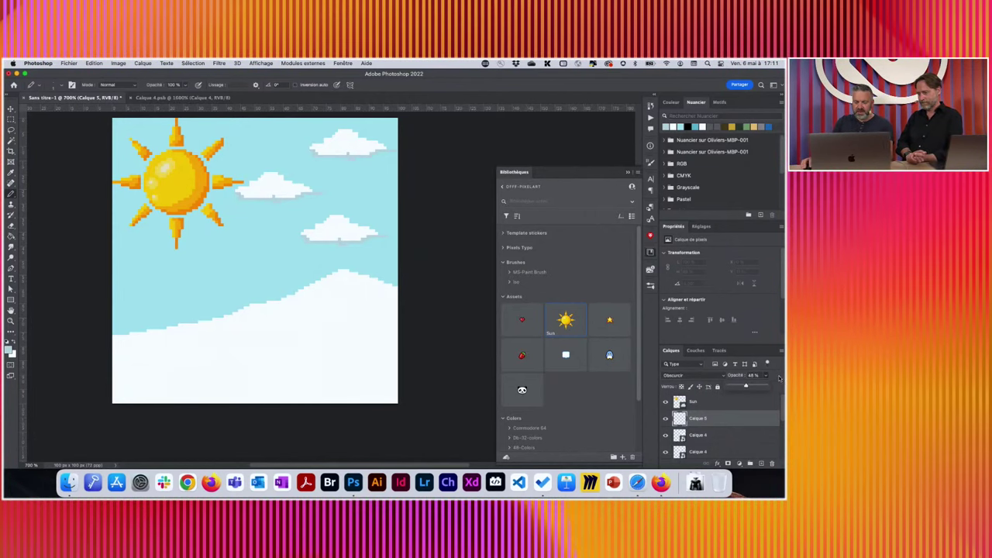
Set the foreground colour to dark grey 2a3233
click(779, 379)
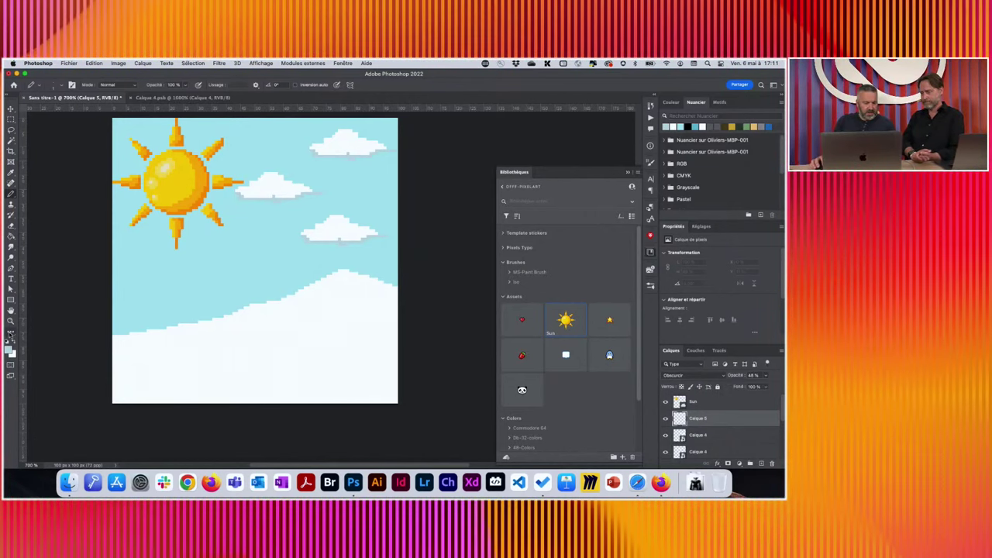
click(10, 349)
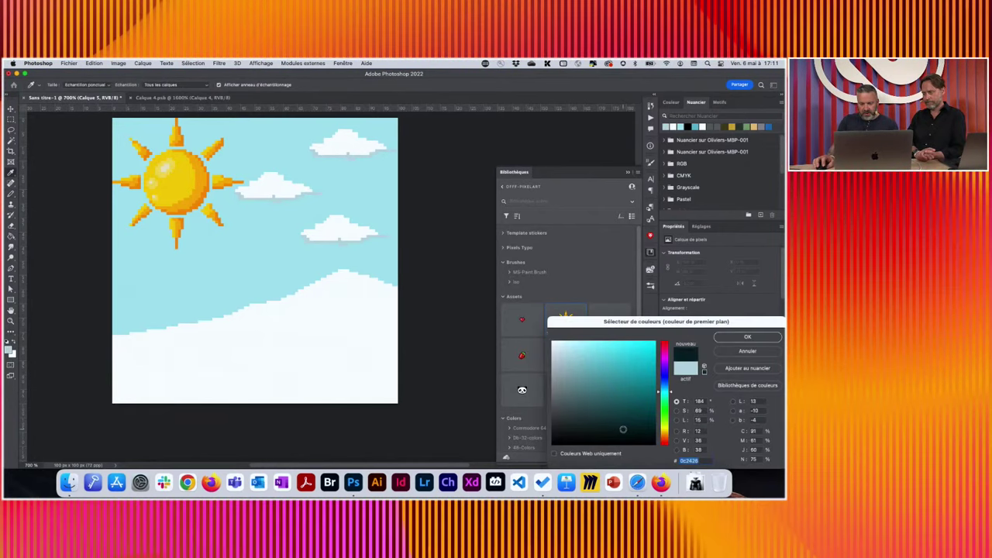
click(570, 424)
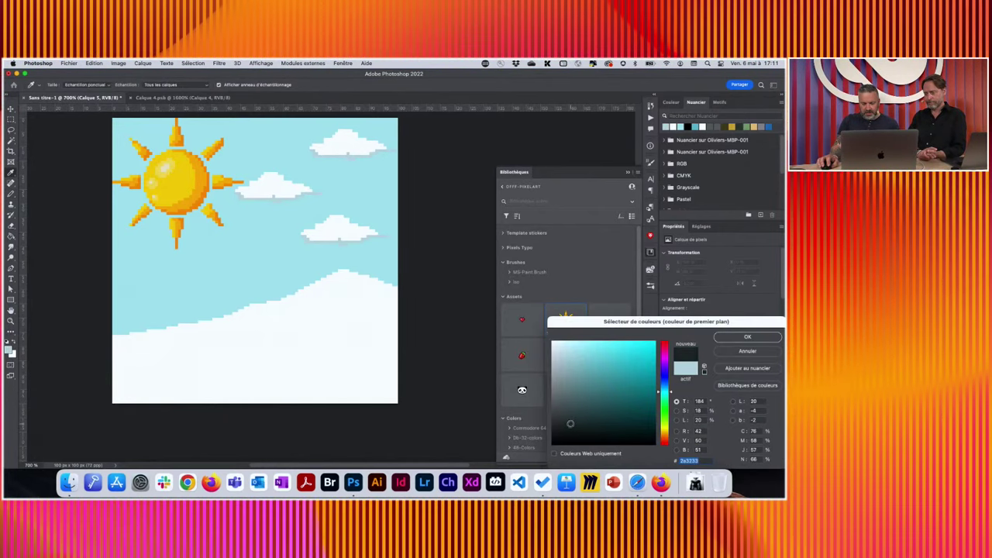
click(745, 337)
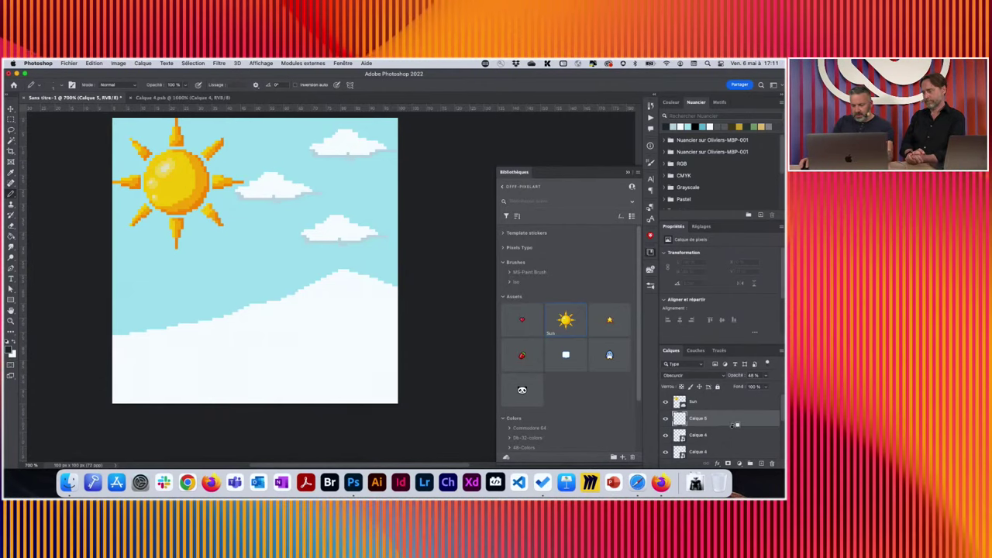
Clip Calque 5 to the cloud layer below and shade the lowest cloud's underside and right part in dark grey at 22 % layer opacity
alt+click(735, 425)
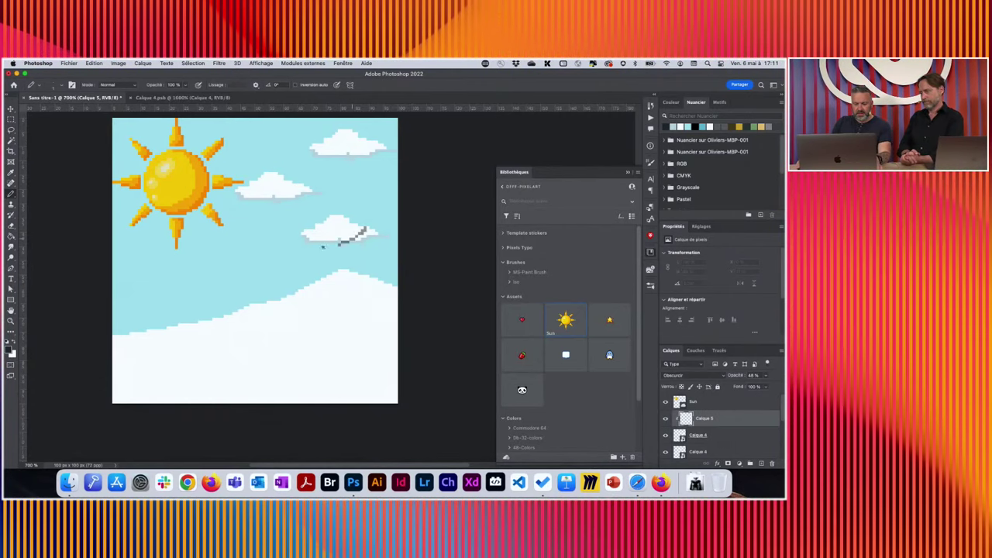
drag(322, 246, 387, 234)
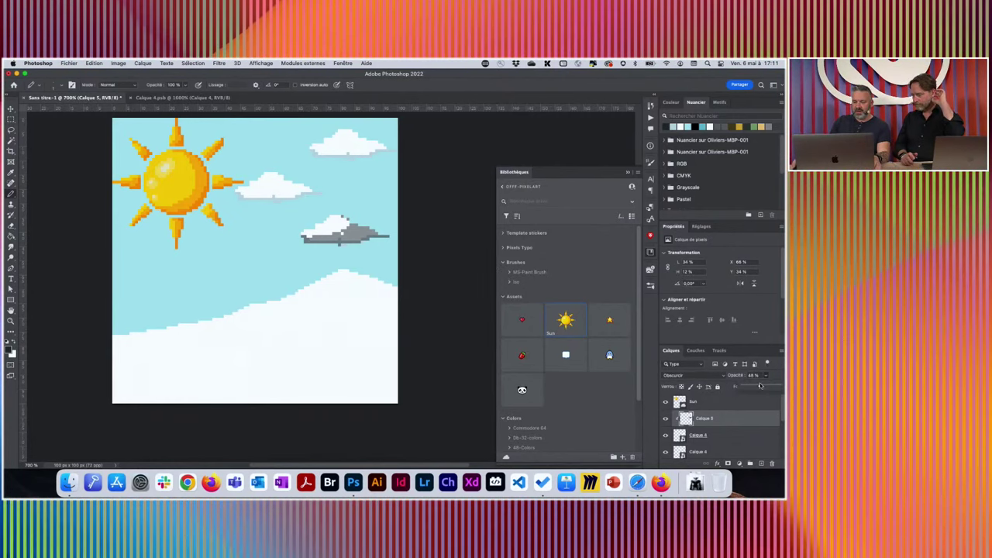
drag(764, 380, 750, 387)
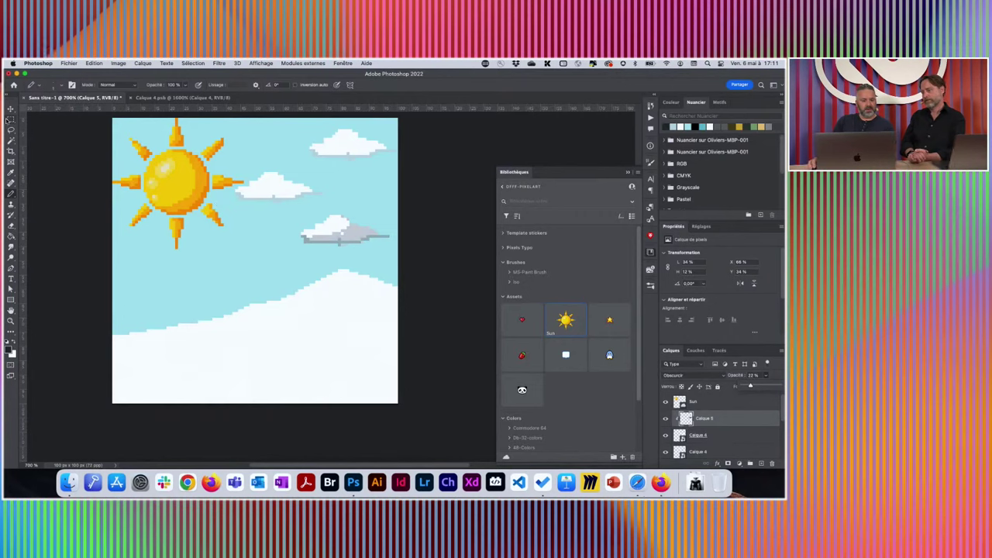
key(m)
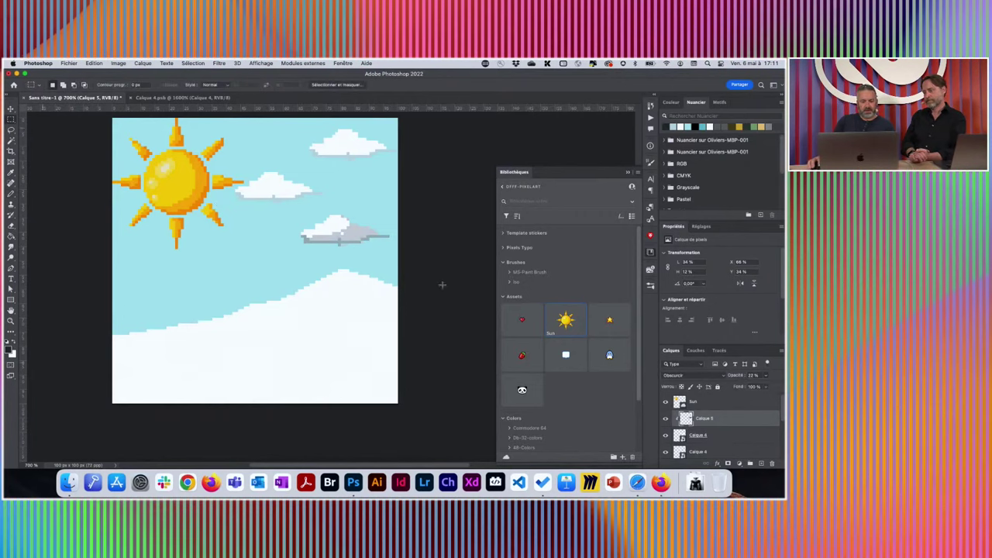
Switch back to the Pencil and add a new layer above the clipped cloud shading layer
click(743, 435)
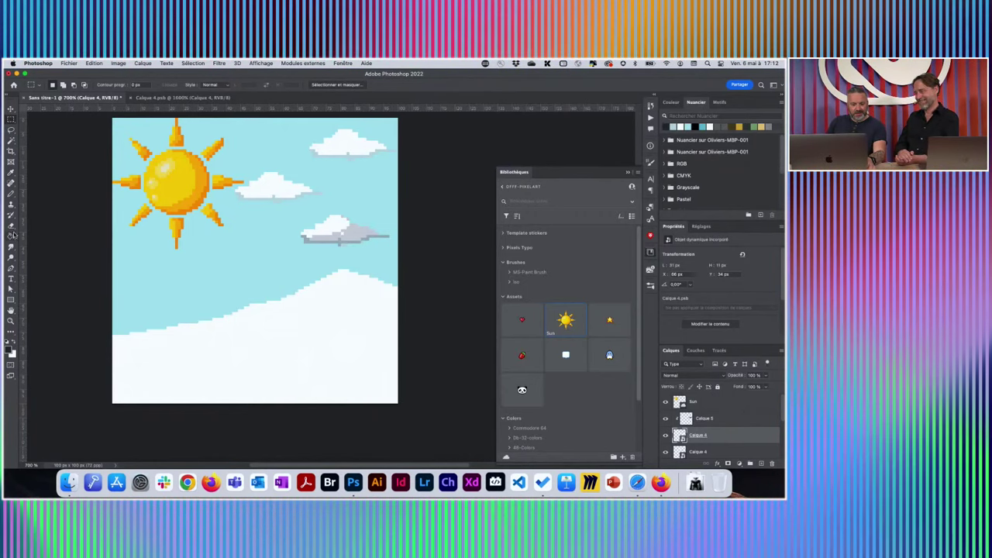
key(b)
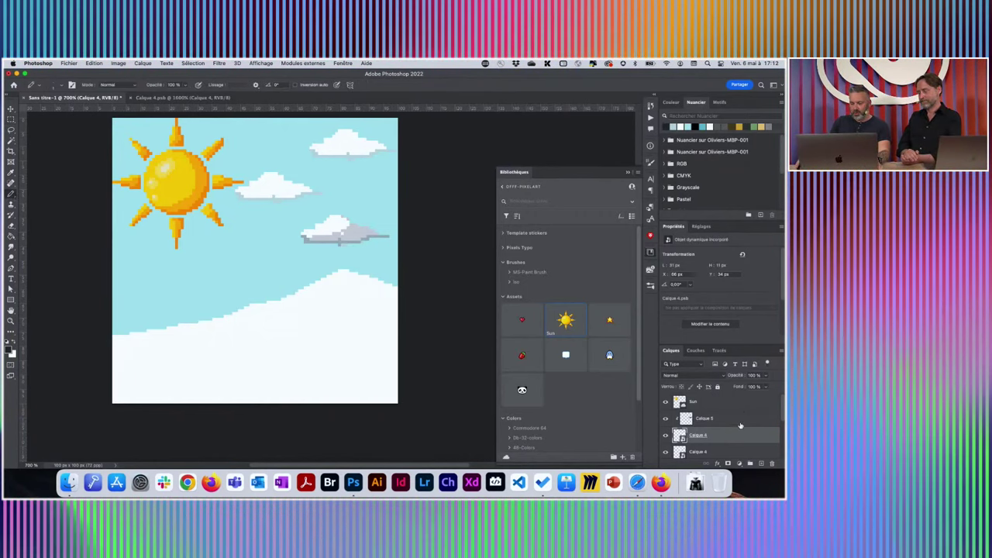
key(alt+shift+super+n)
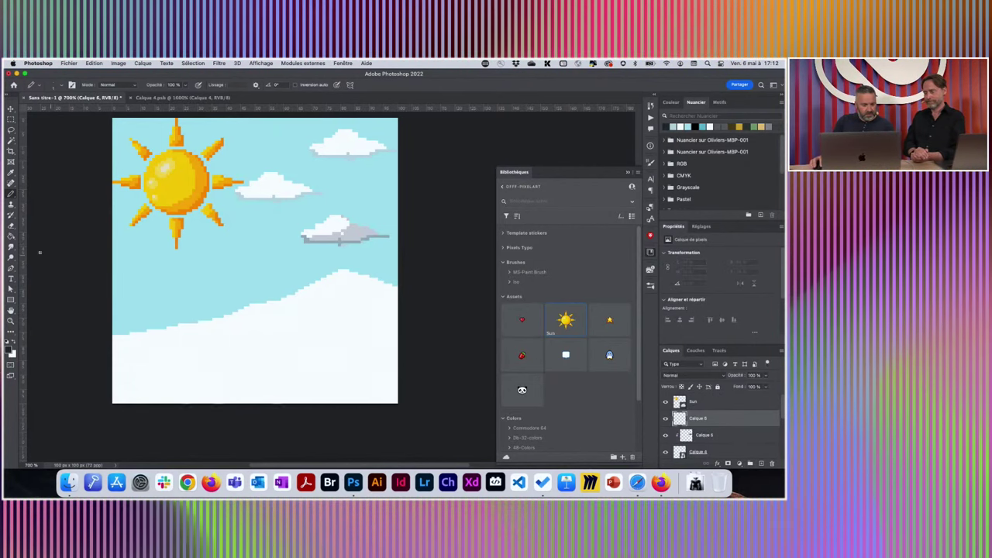
Paint a large rock patch in brown 7d684e below the snowy peak, with smaller patches trailing down the slope to its left
click(10, 350)
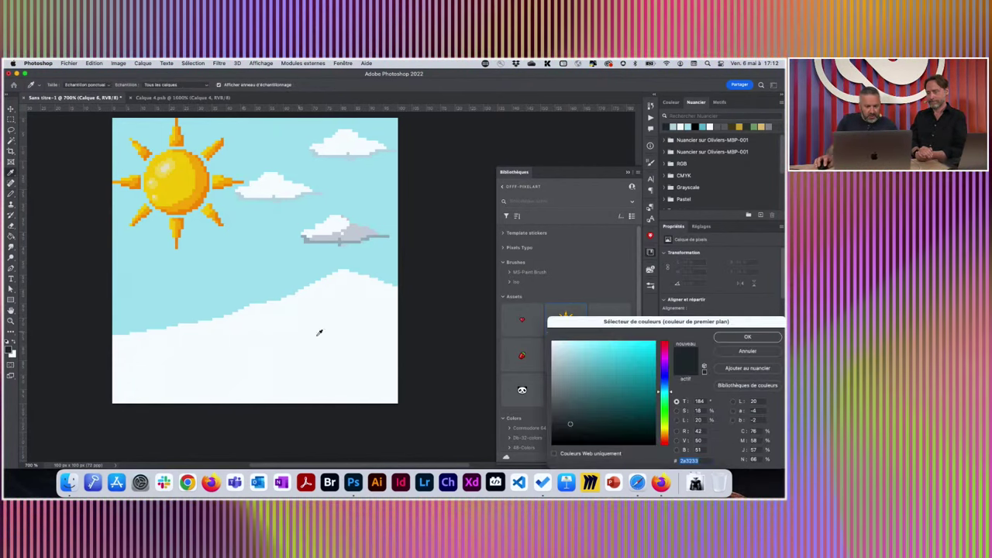
click(667, 436)
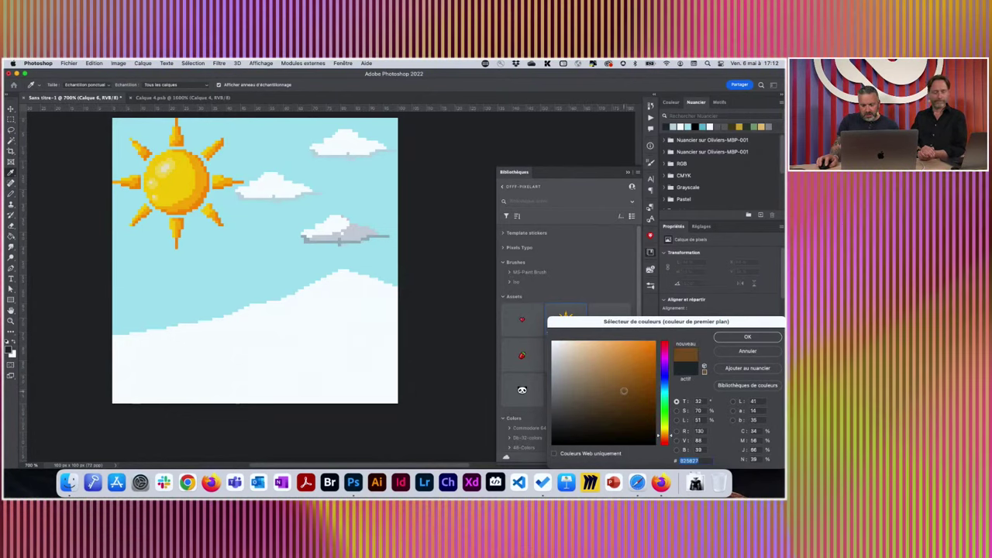
click(720, 341)
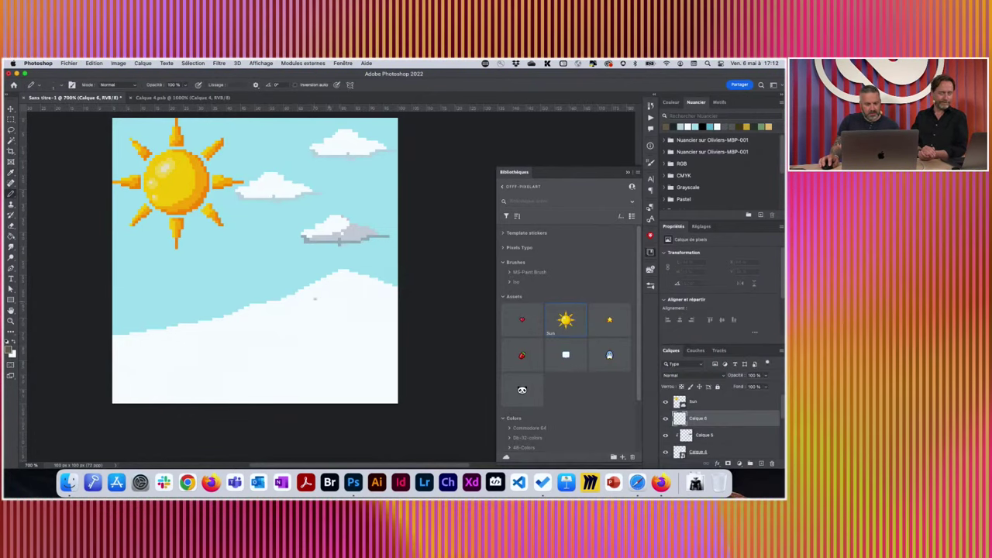
drag(313, 293, 281, 311)
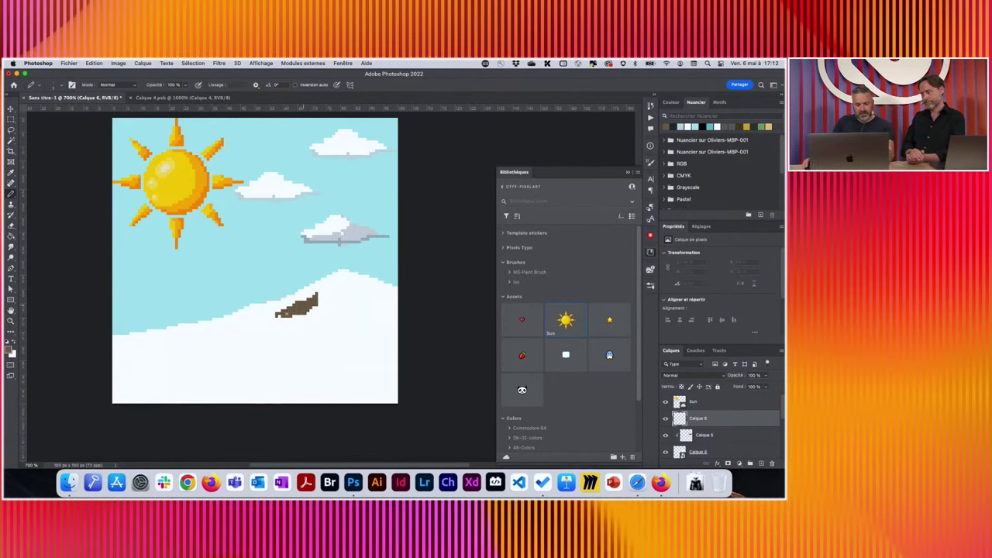
click(263, 325)
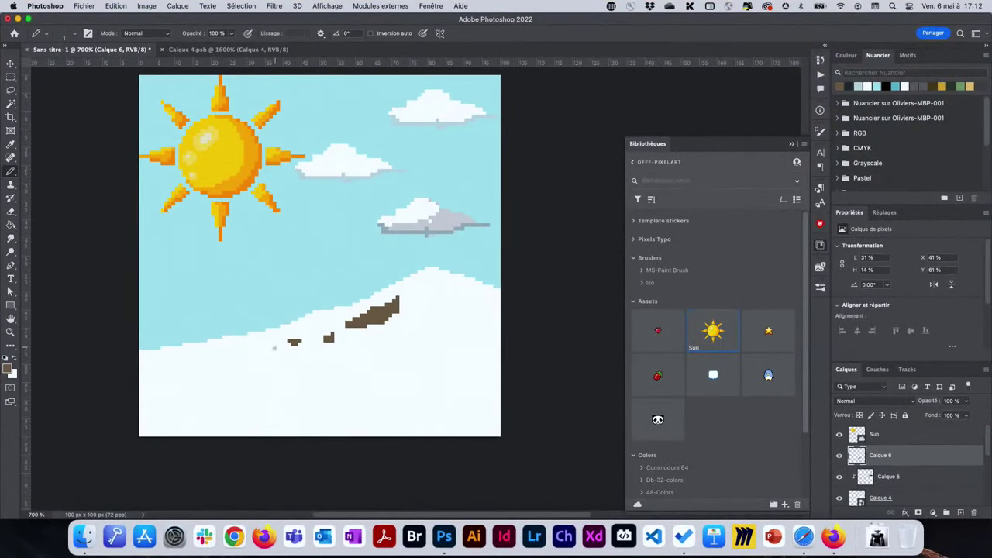
Set the foreground colour to light beige-grey b3a38f for the rock edges
scroll(440, 372, up, 4)
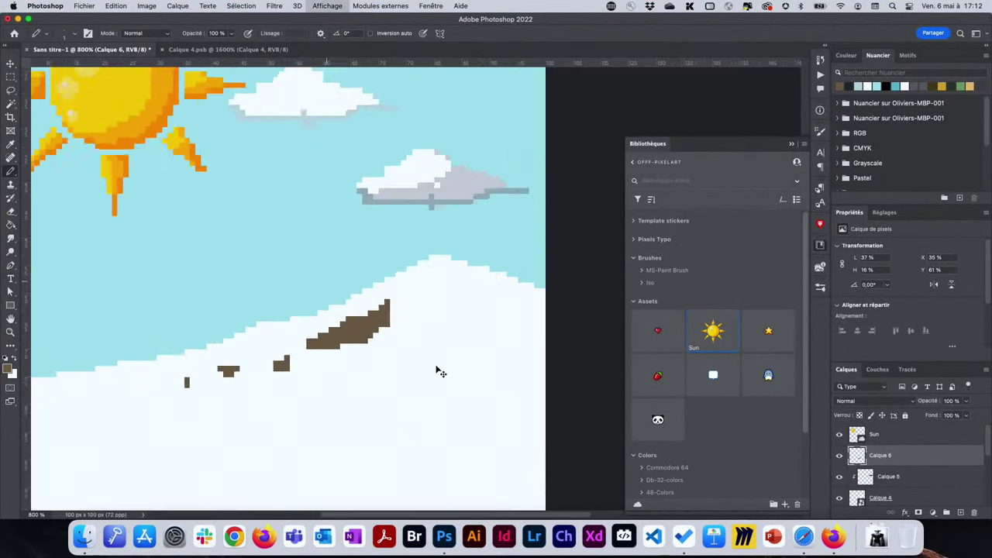
scroll(365, 361, up, 2)
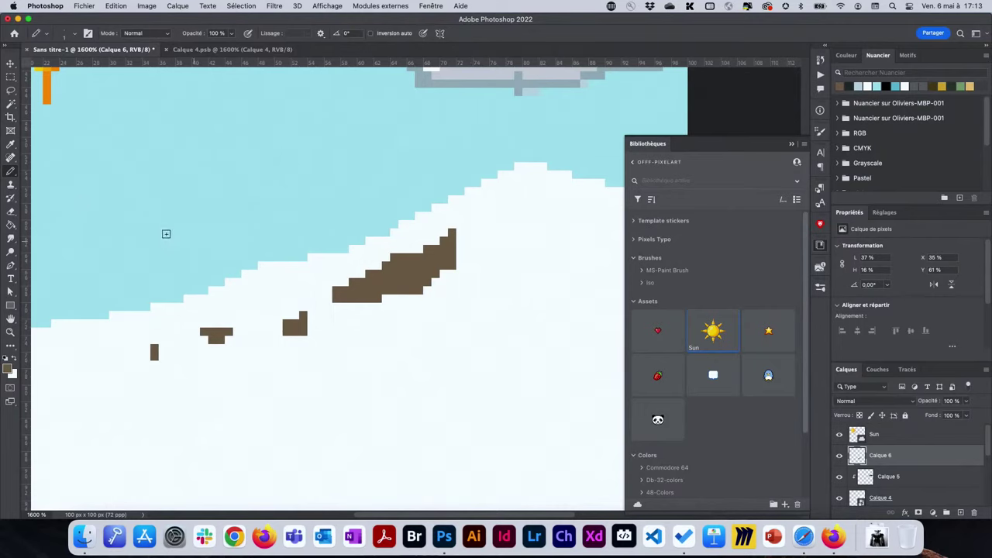
click(9, 370)
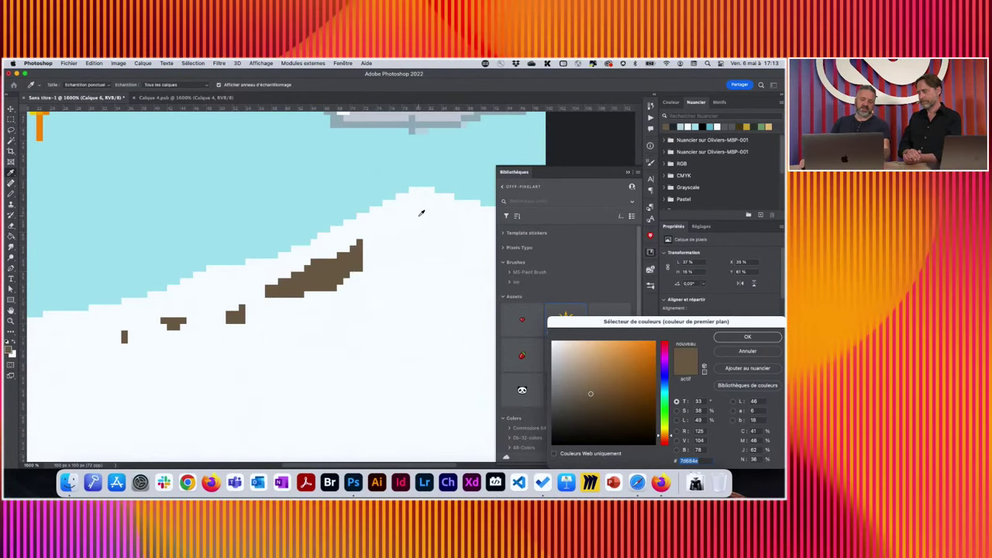
click(565, 314)
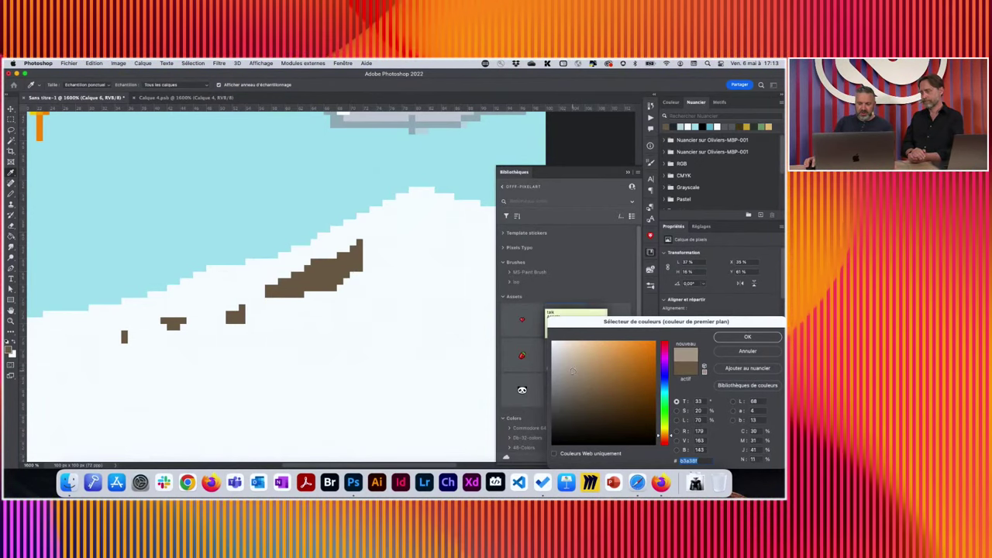
click(747, 336)
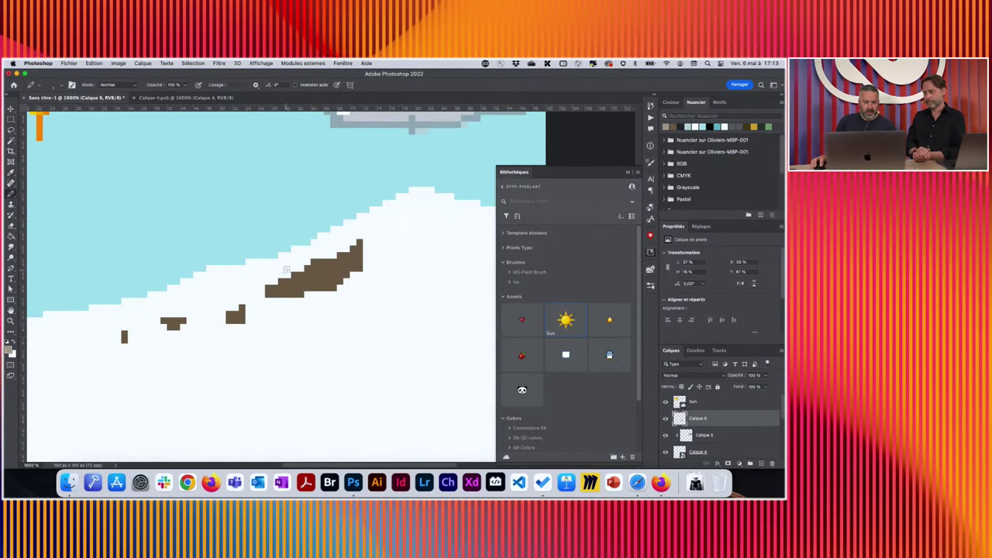
Place single light beige-grey pixels in the stair-stepped edges of the large brown rock patch to soften its outline
click(314, 262)
click(339, 255)
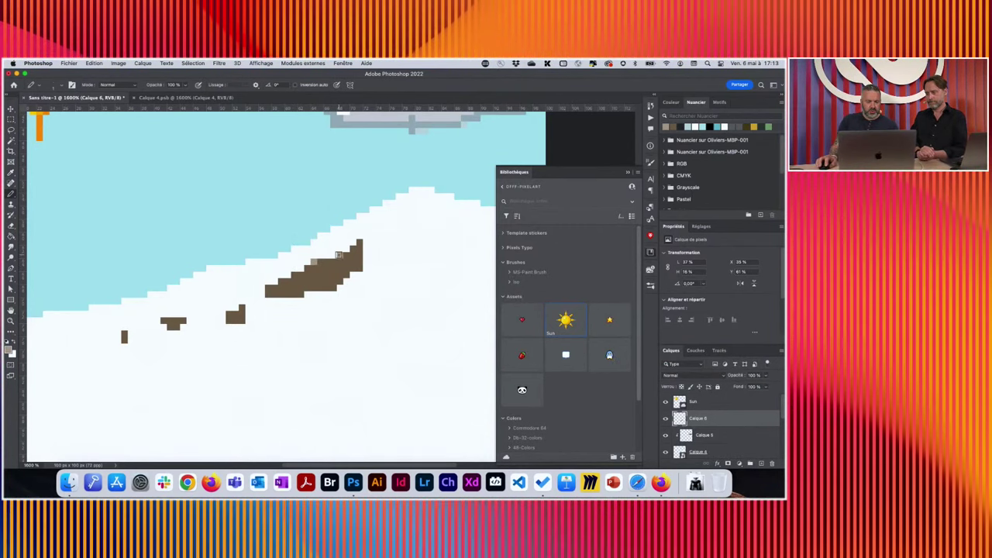
click(282, 280)
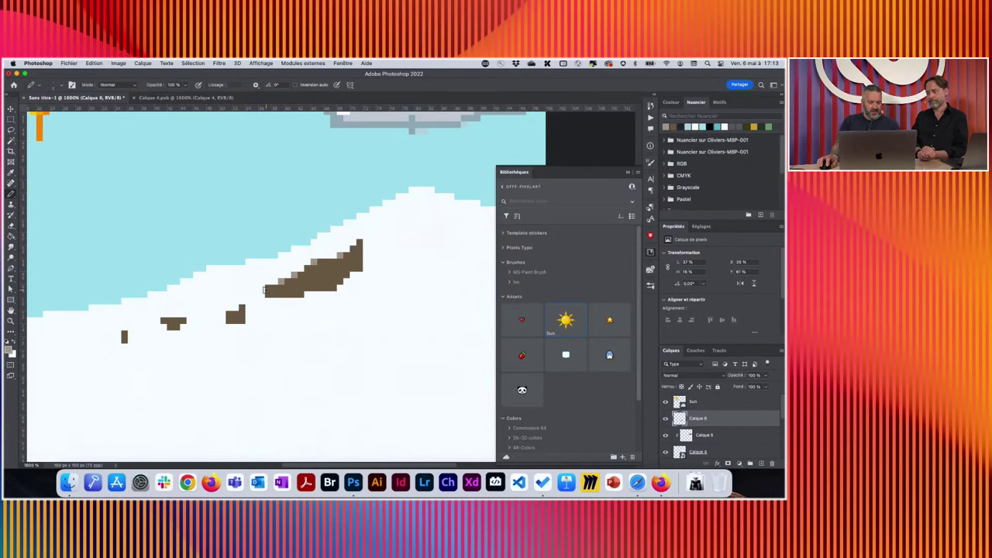
click(268, 288)
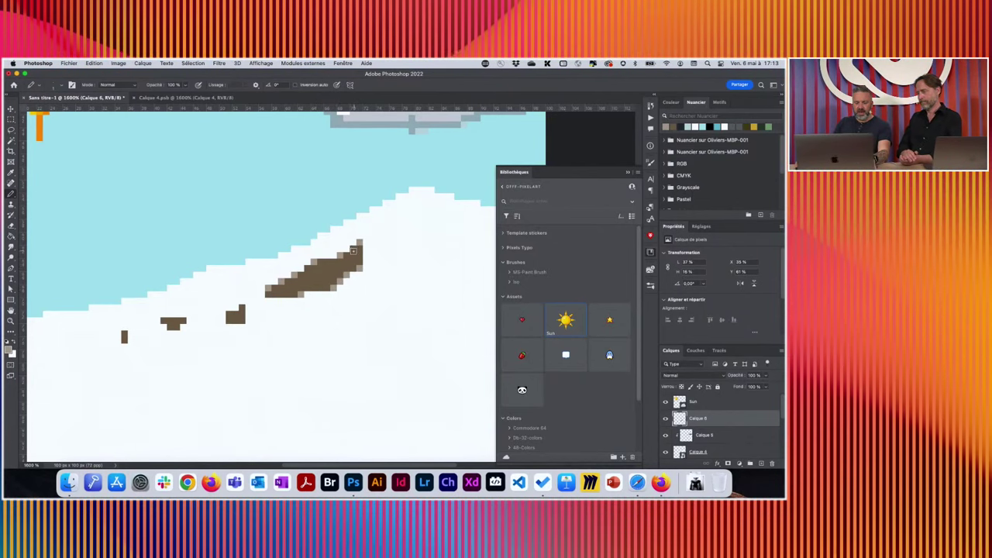
Extend the small rock patch nearest the large one in brown and soften its stepped edges with lighter pixels
key(super+minus)
key(super+minus)
key(super+minus)
key(super+minus)
key(super+minus)
key(super+minus)
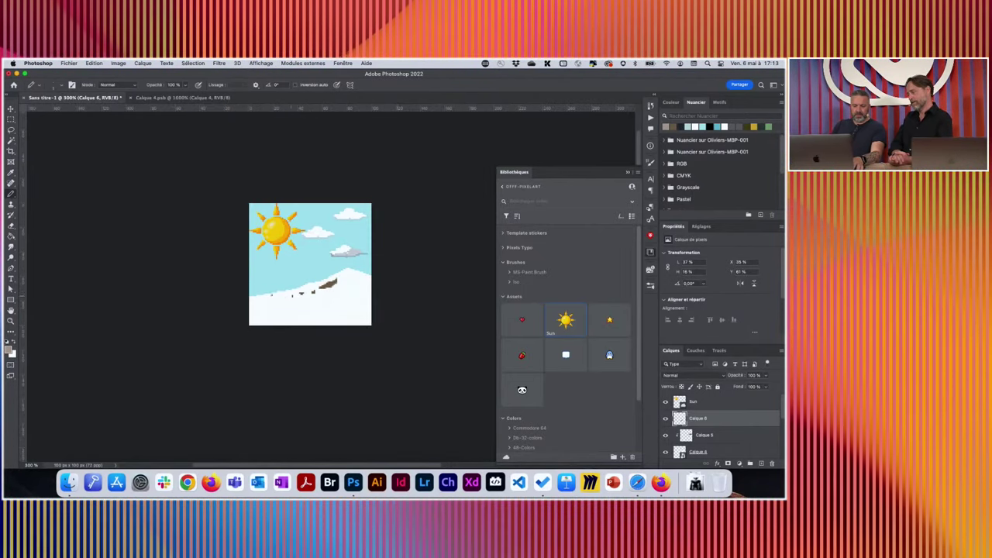
key(super+plus)
key(super+plus)
key(super+plus)
key(super+plus)
key(super+plus)
key(super+plus)
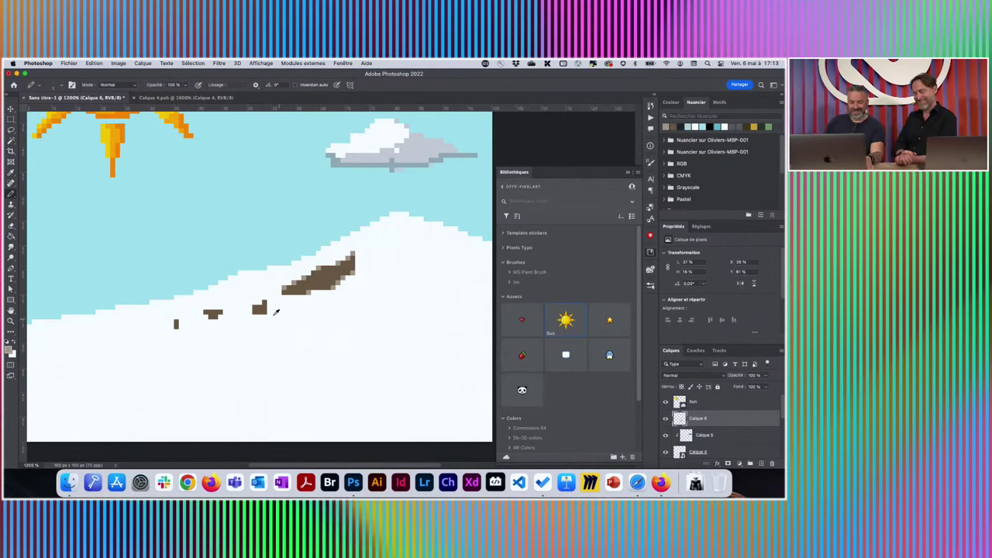
mouse_move(254, 310)
mouse_down()
mouse_move(272, 303)
mouse_move(241, 315)
mouse_move(252, 318)
mouse_up()
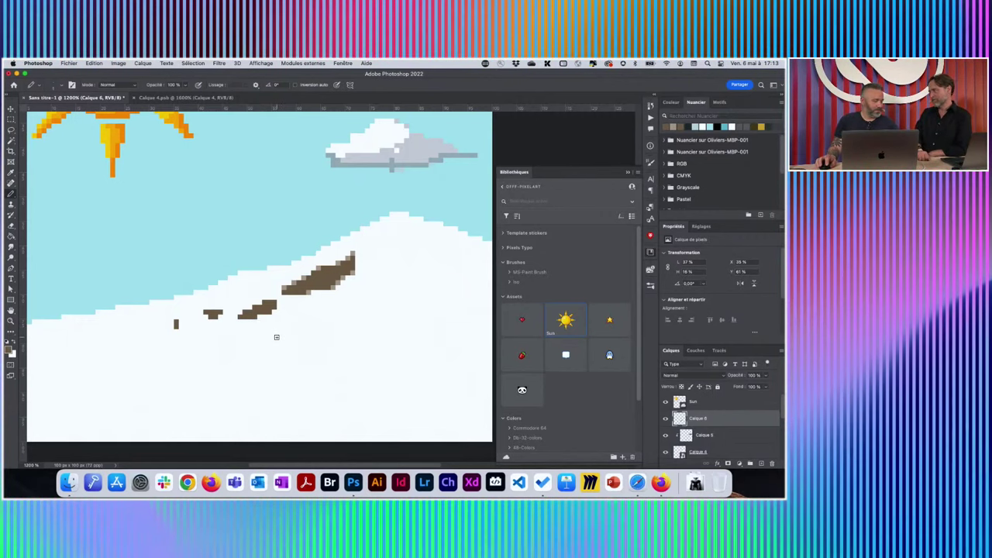
click(279, 284)
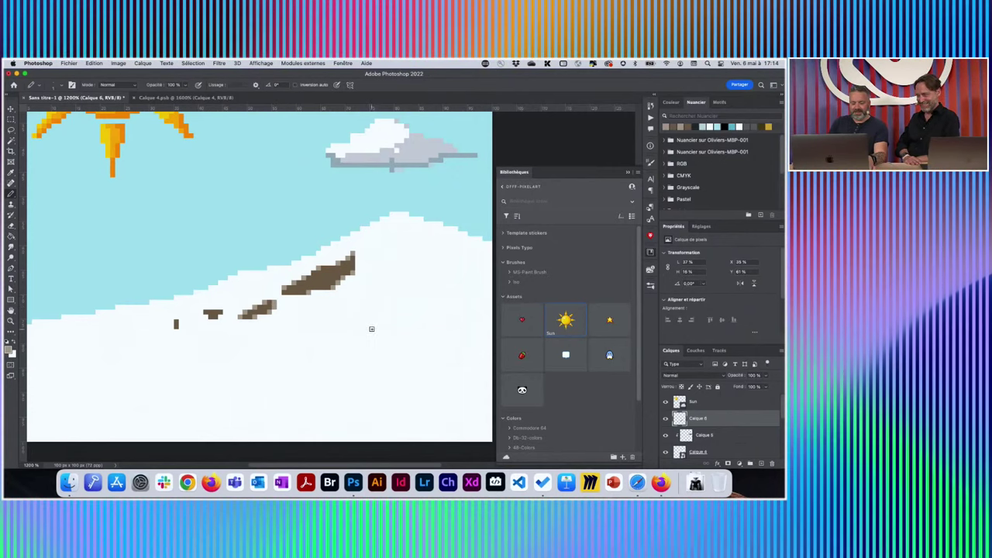
Set the foreground colour to a muted grey-blue
key(super+minus)
key(super+minus)
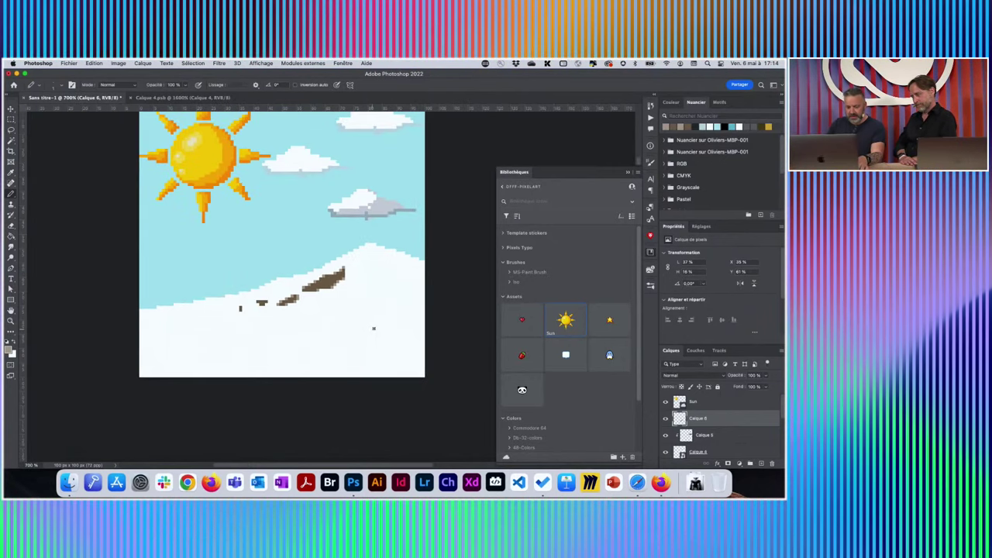
click(10, 344)
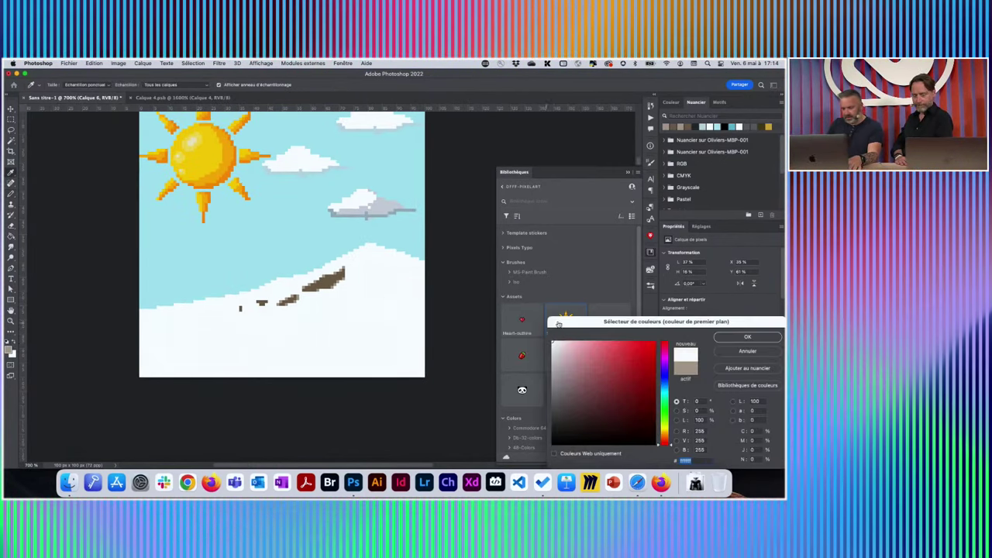
click(567, 310)
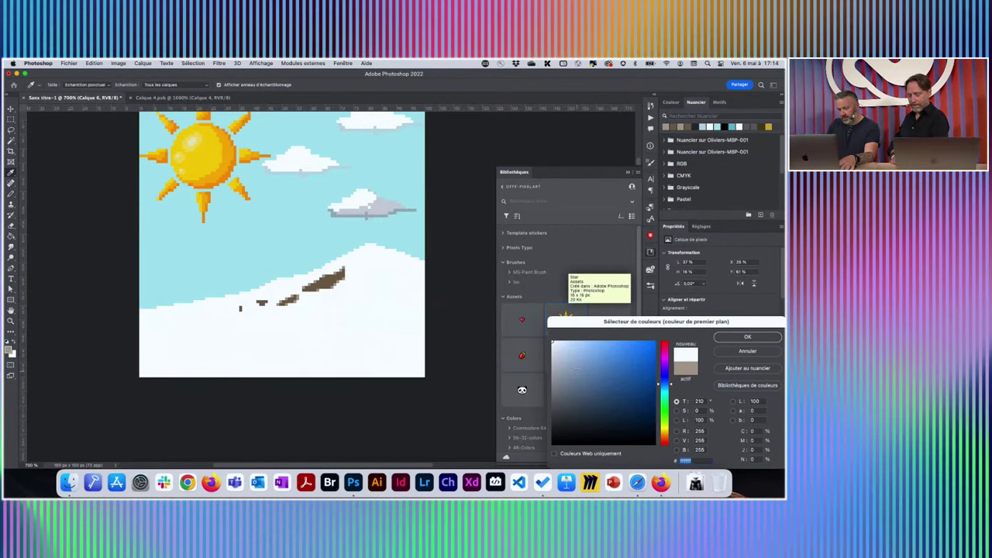
key(Return)
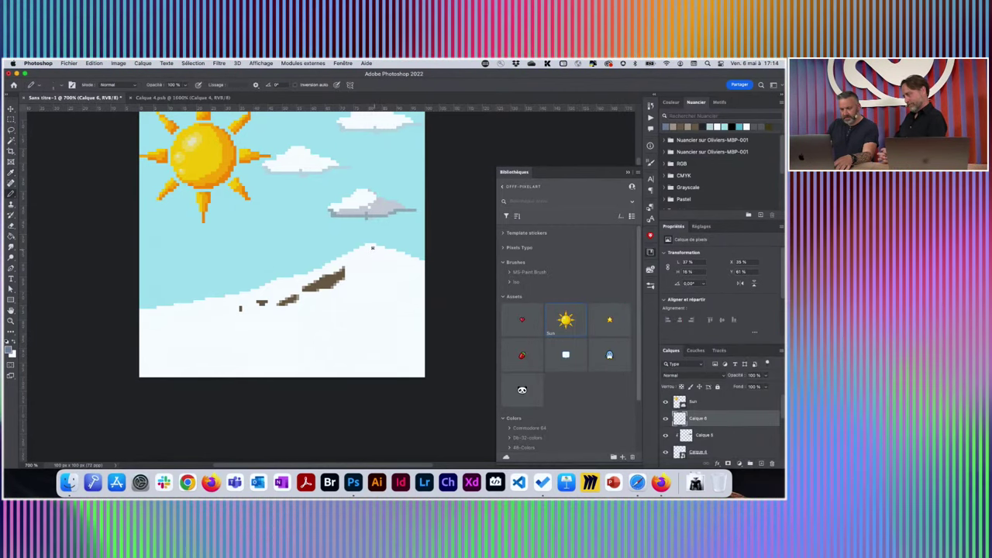
Add one new layer directly below the hill layer Calque 3 and another directly above it
scroll(737, 449, down, 3)
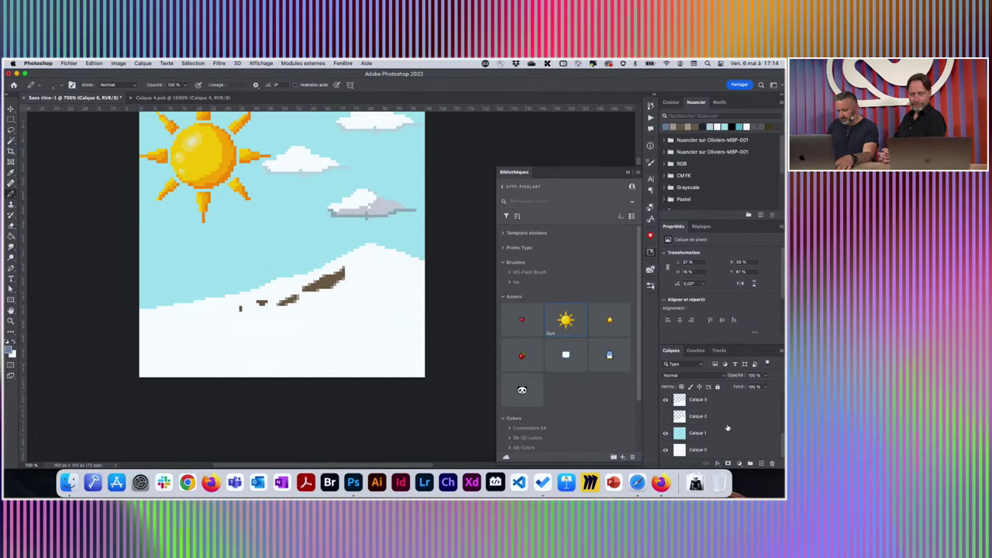
click(726, 422)
click(762, 462)
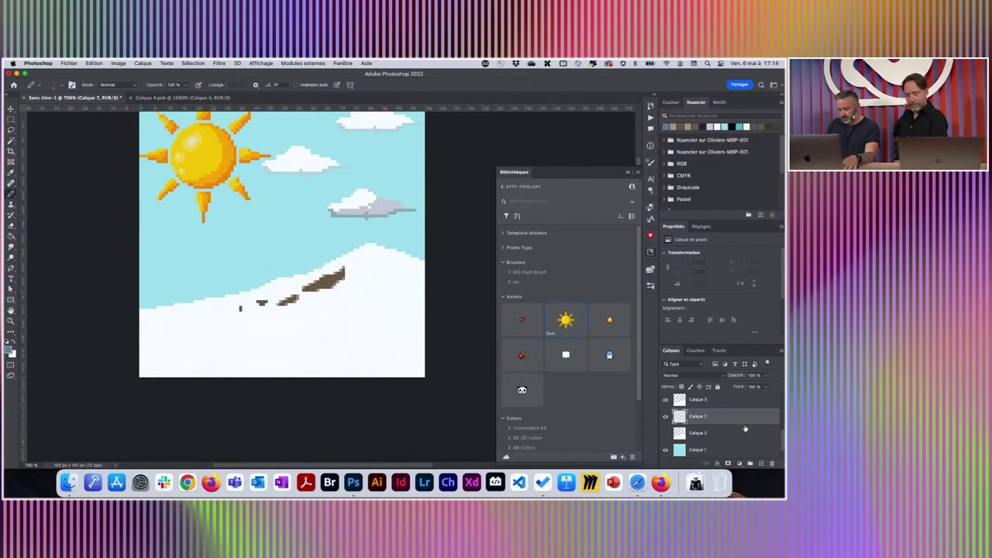
scroll(743, 425, up, 1)
click(740, 419)
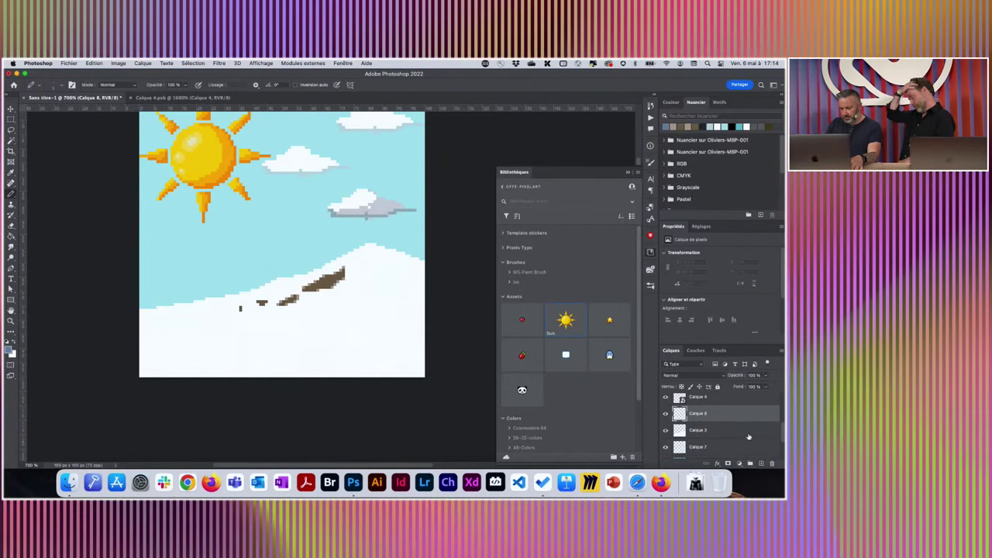
Clip the new layer to the hill layer Calque 3, outline a shadow on the peak's right slope and fill it with grey-blue
click(763, 463)
drag(370, 250, 425, 268)
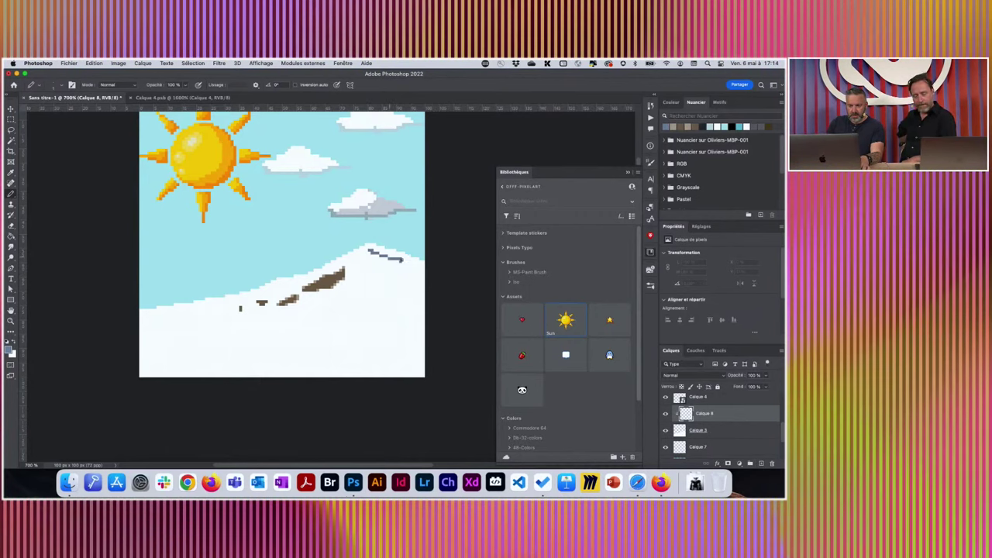
drag(370, 252, 425, 303)
key(g)
click(407, 277)
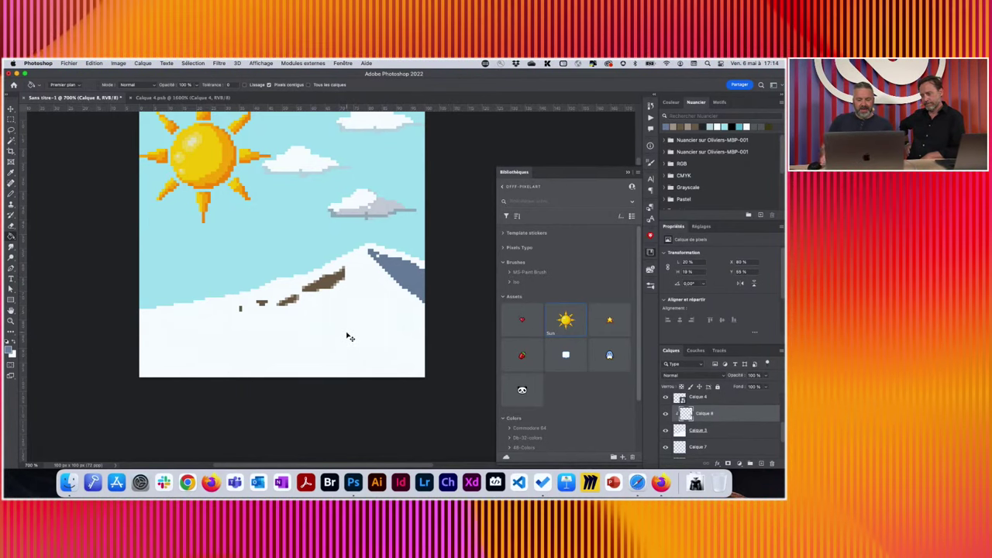
Draw a solid upright grey-blue block on the empty snow below the rock patches with the Pencil
key(super+equal)
key(super+equal)
key(super+equal)
key(super+equal)
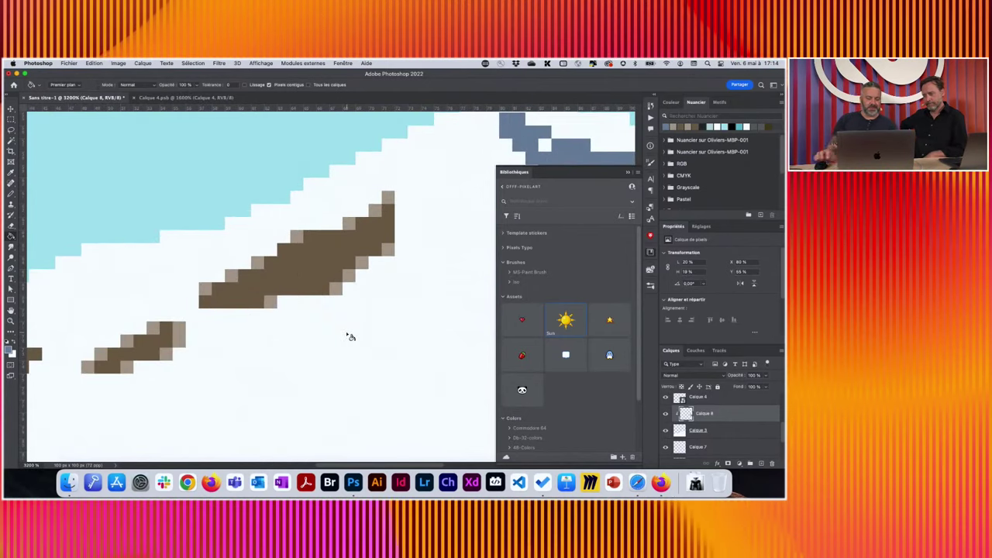
drag(387, 361, 185, 246)
key(super+minus)
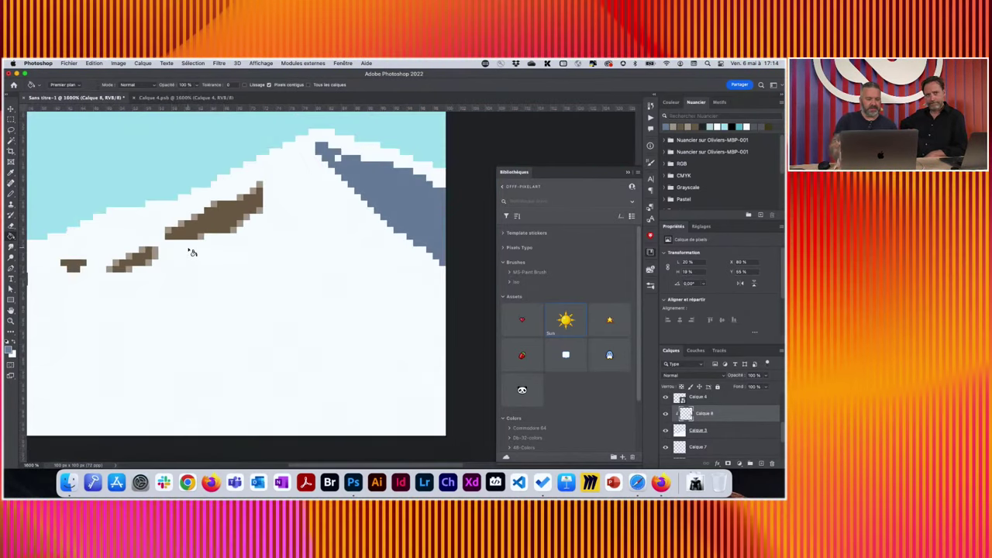
key(b)
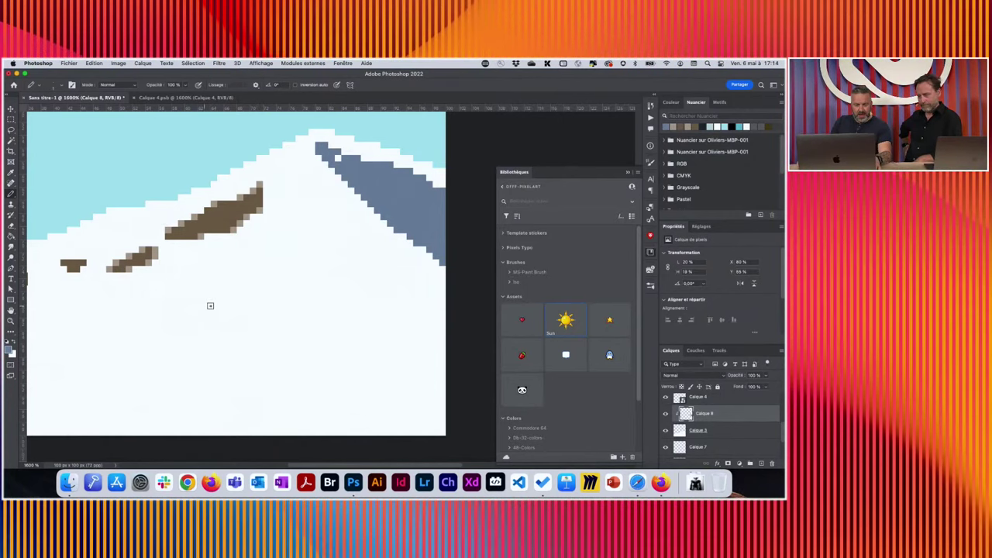
drag(213, 306, 213, 339)
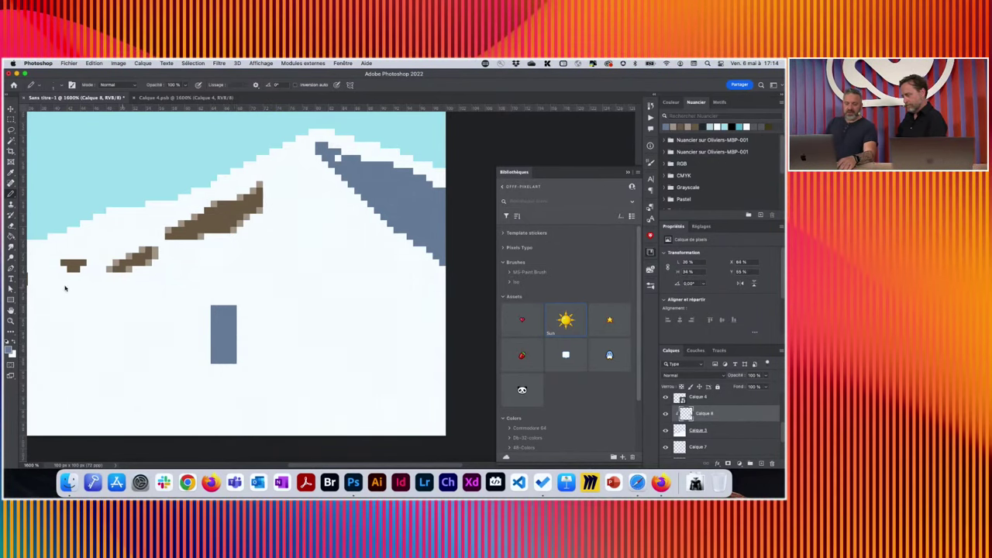
Fill a matching block in a lighter blue against the grey-blue block's right edge, widening each block by one pixel column
click(9, 351)
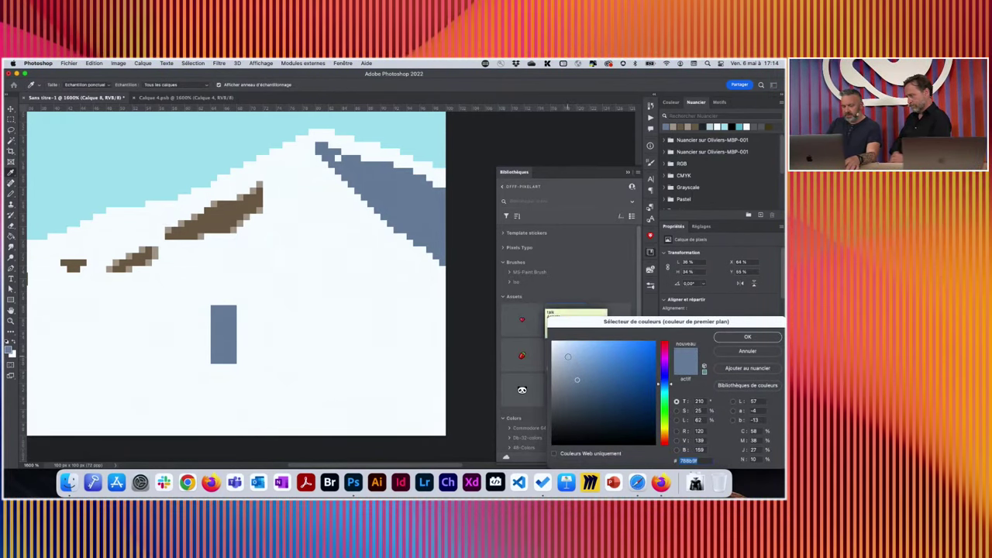
key(Return)
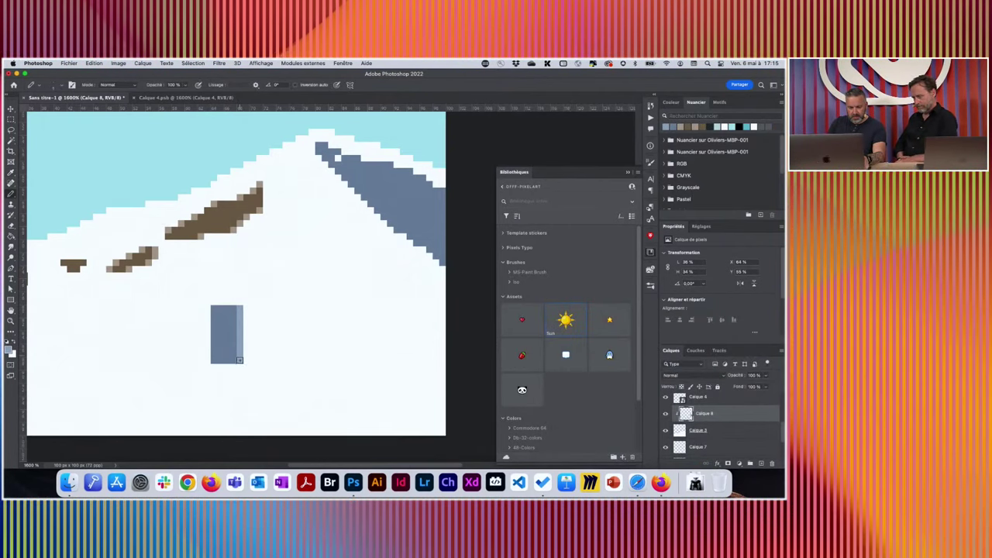
mouse_move(246, 341)
mouse_down()
mouse_move(262, 360)
mouse_move(257, 313)
mouse_up()
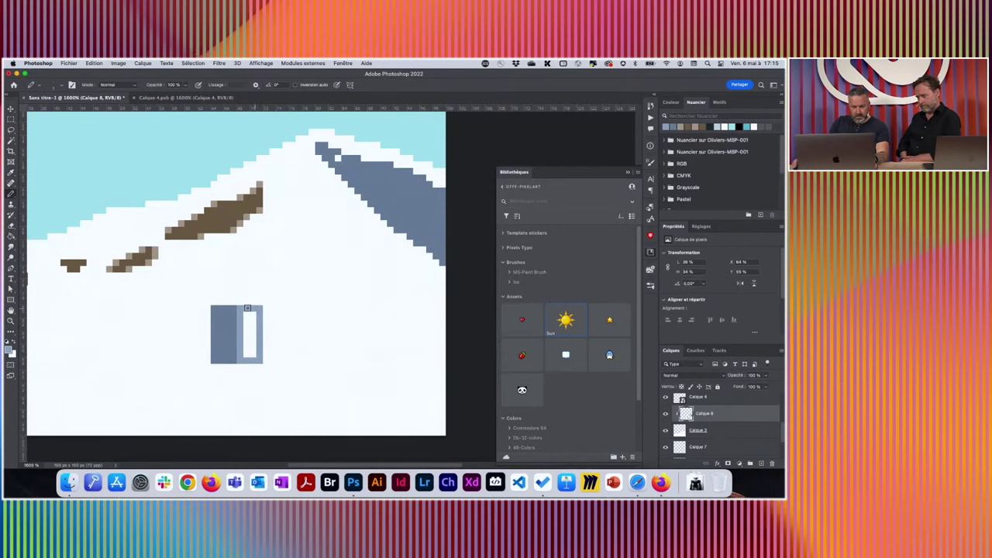
key(g)
click(250, 341)
key(b)
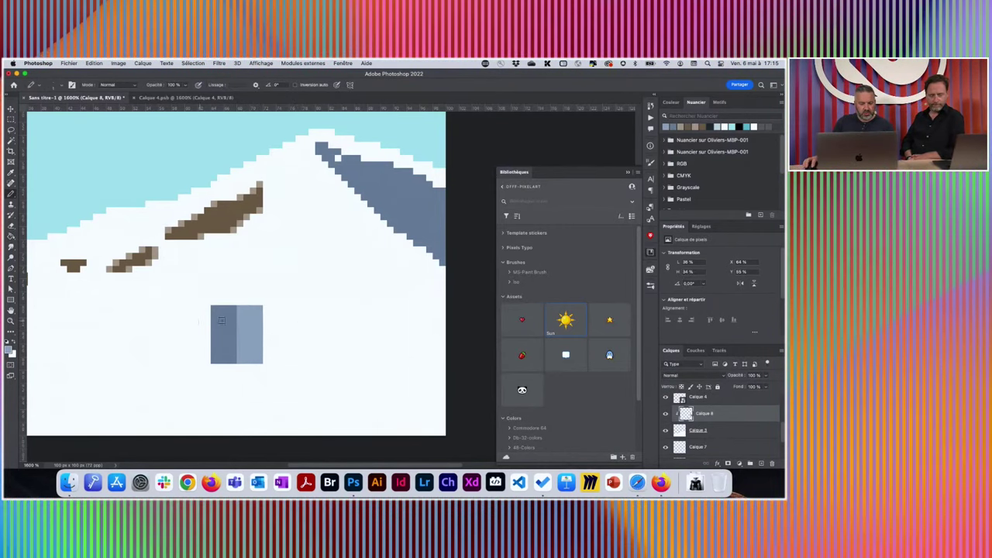
alt+click(224, 316)
drag(207, 309, 207, 361)
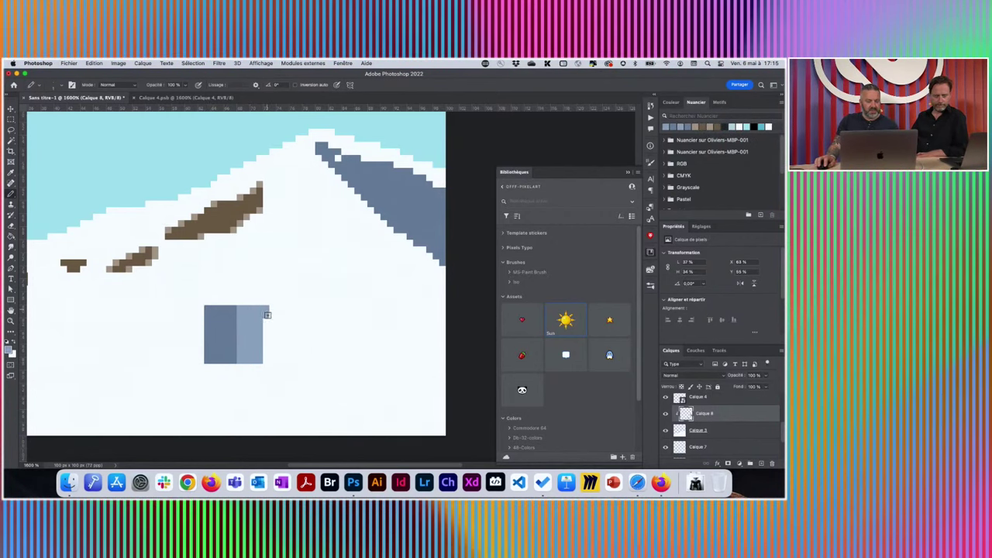
drag(266, 310, 266, 358)
Dither the boundary between the two blocks with a grey-blue checkerboard and add a column of spaced grey-blue pixels in the lighter block
key(super+plus)
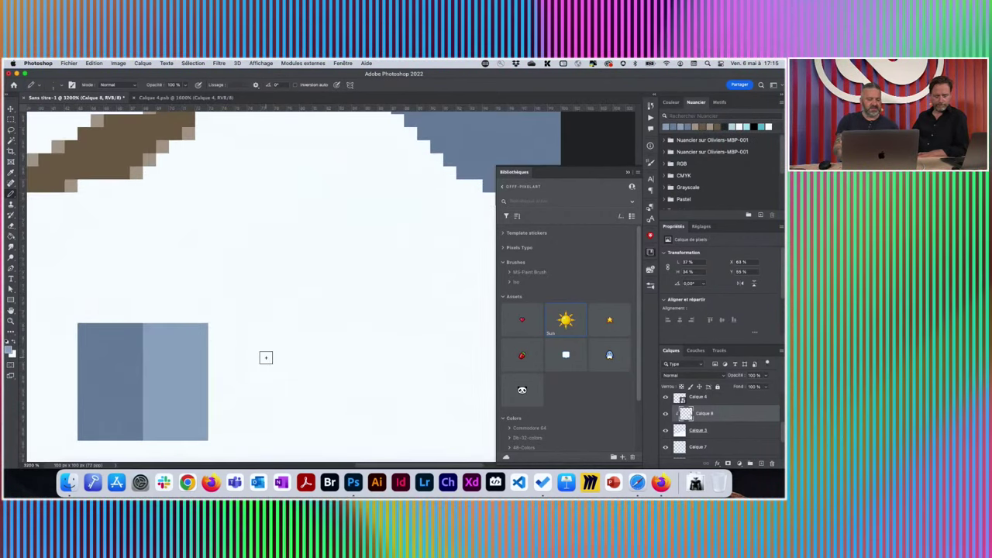
drag(162, 374, 211, 305)
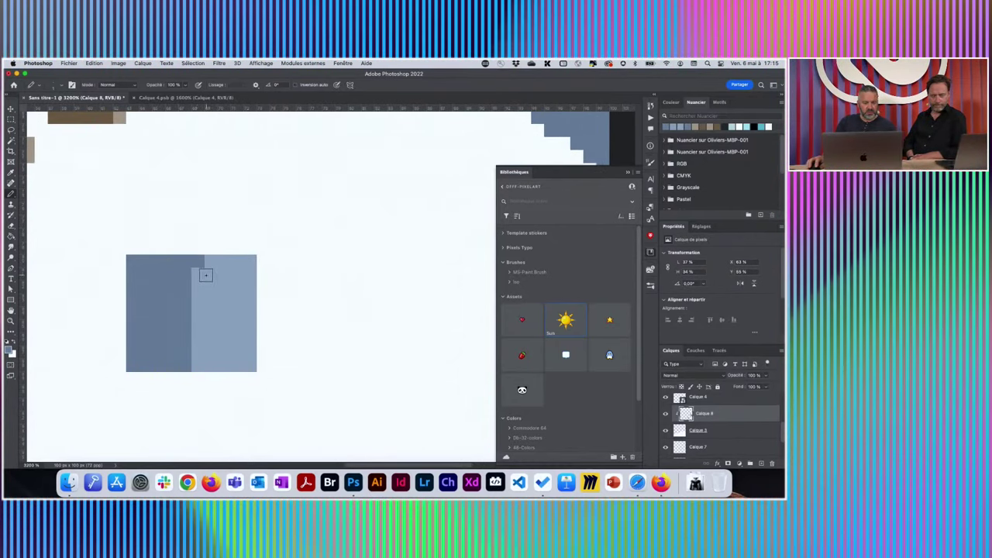
click(207, 276)
click(198, 288)
click(211, 301)
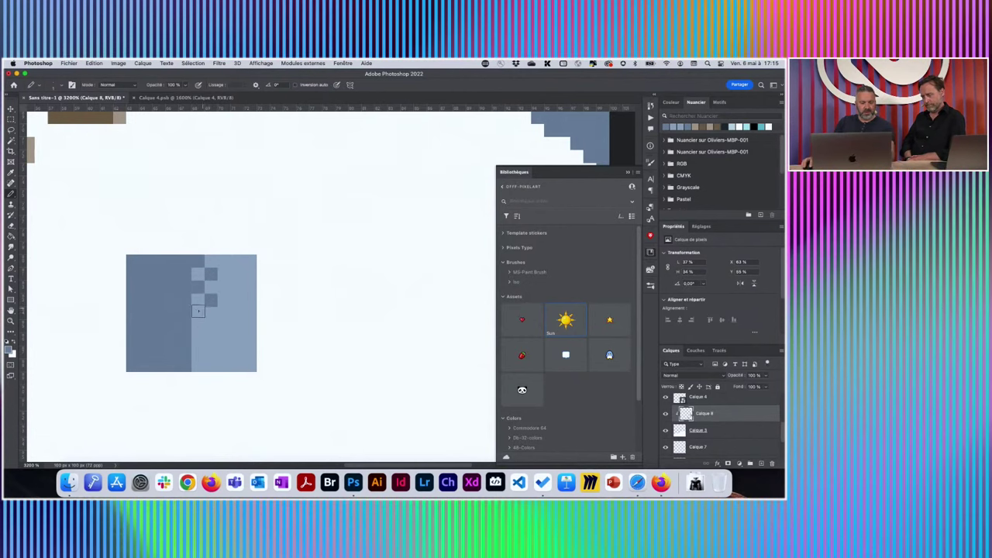
click(198, 314)
click(210, 327)
click(199, 340)
click(211, 353)
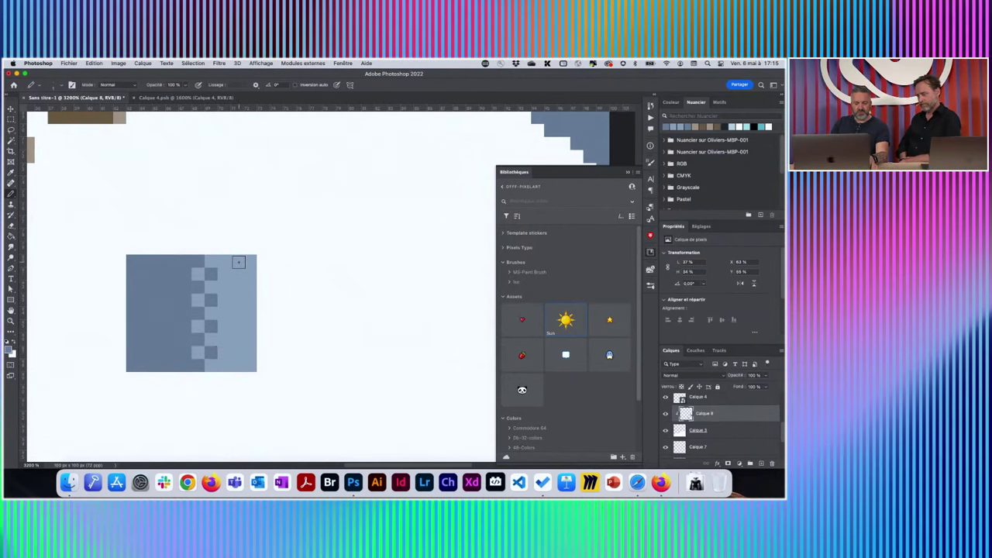
click(237, 262)
click(236, 287)
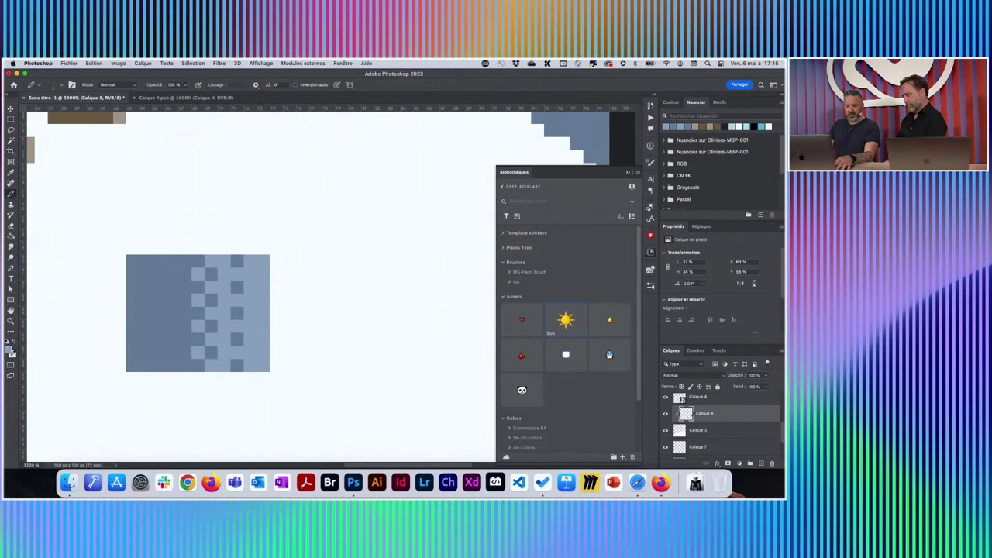
Set the foreground to a paler blue, then outline and fill a third block against the right edge of the dithered blocks
click(10, 349)
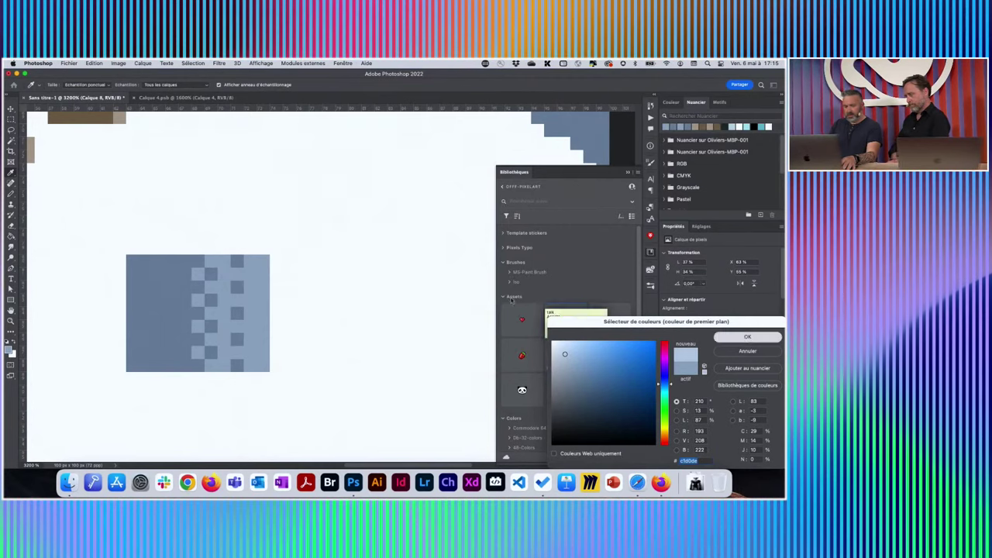
key(Return)
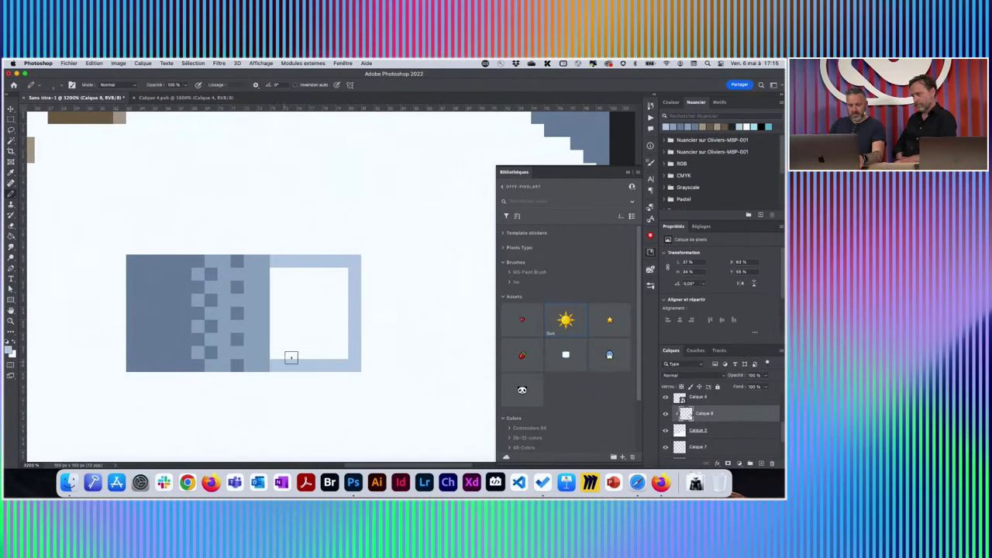
drag(290, 357, 316, 336)
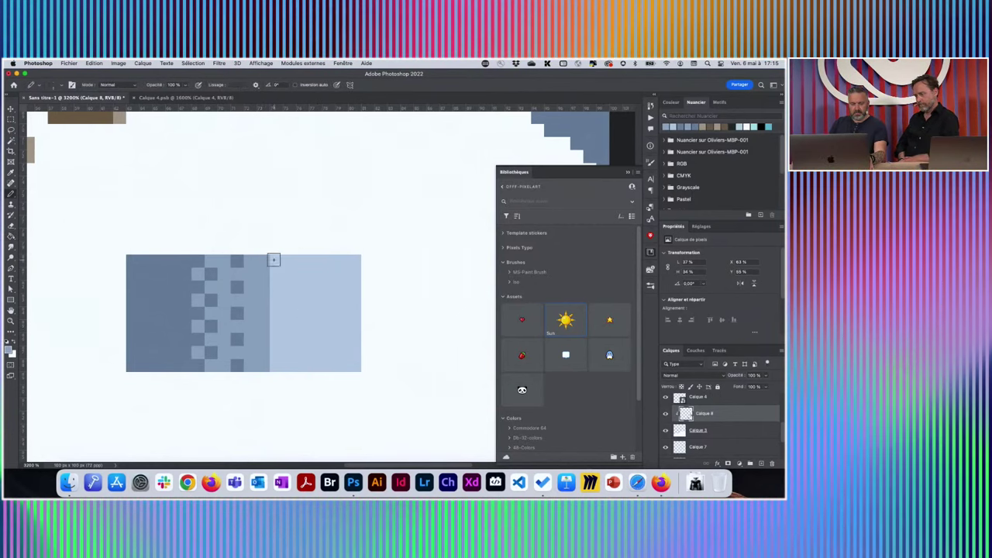
Dither the boundary between the mid-blue and pale blue blocks with a checkerboard and add a column of spaced mid-blue pixels
click(276, 274)
click(289, 273)
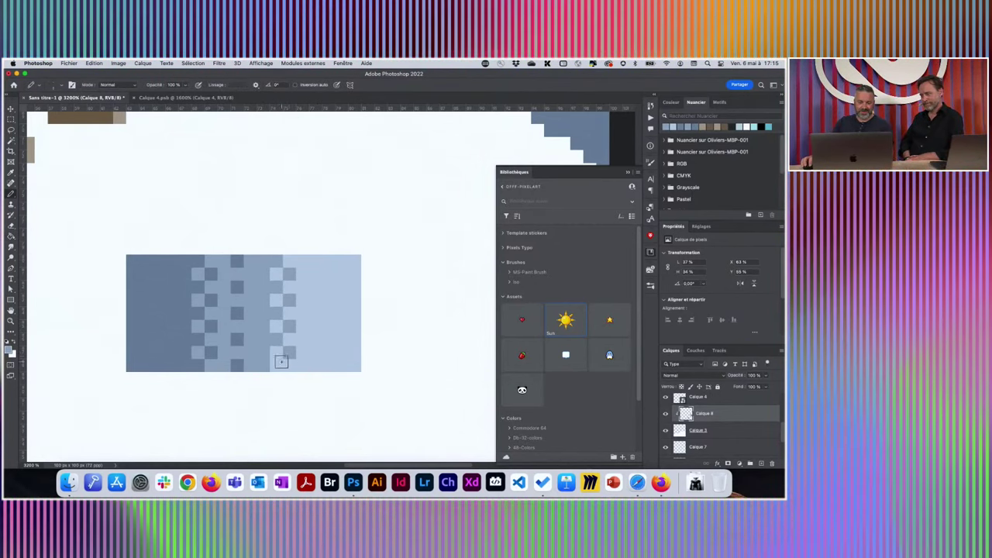
alt+click(289, 257)
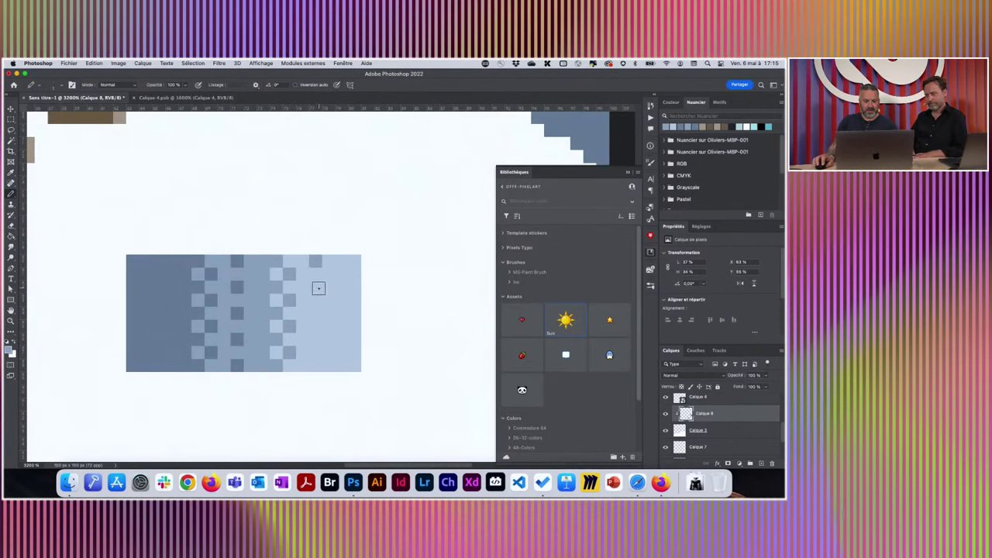
click(315, 287)
click(315, 313)
click(315, 338)
click(315, 365)
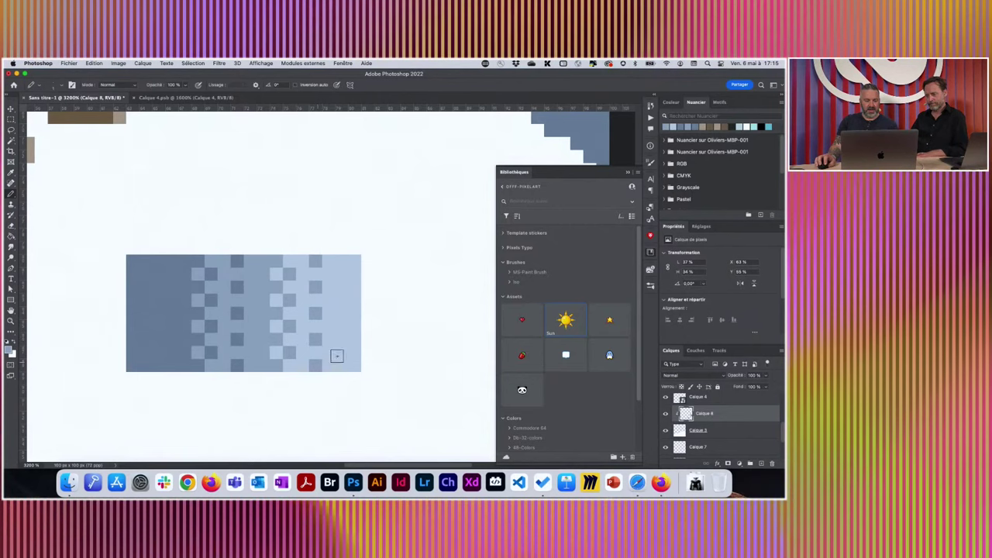
Sample the pale blue and place checkerboard pixels along the pale block's outer edge to dither it into the white snow
alt+click(357, 283)
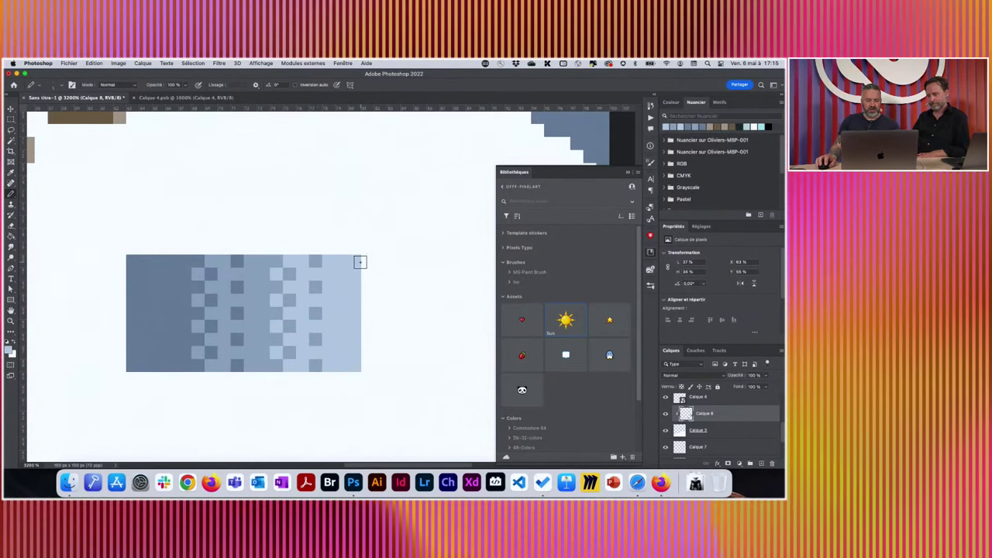
click(379, 272)
click(367, 294)
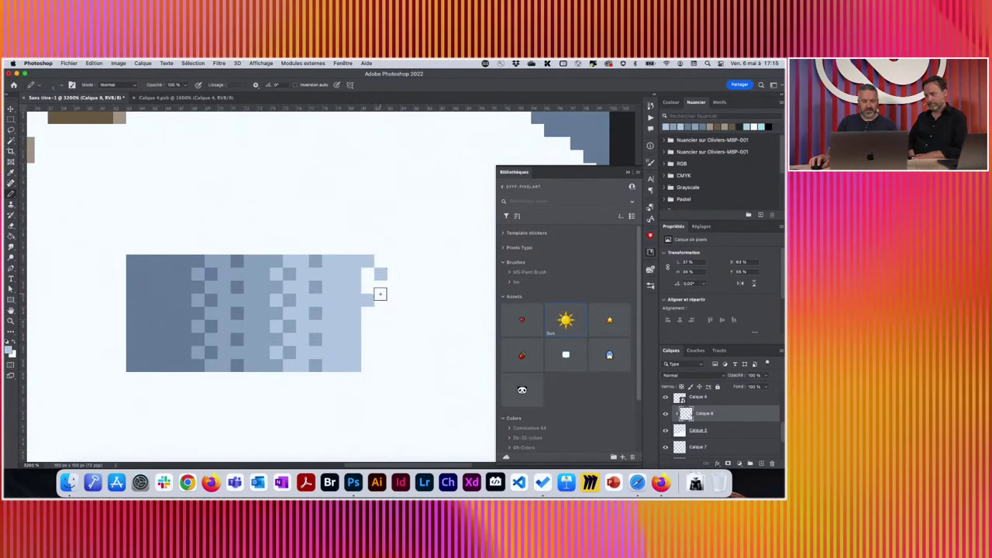
click(381, 300)
click(368, 313)
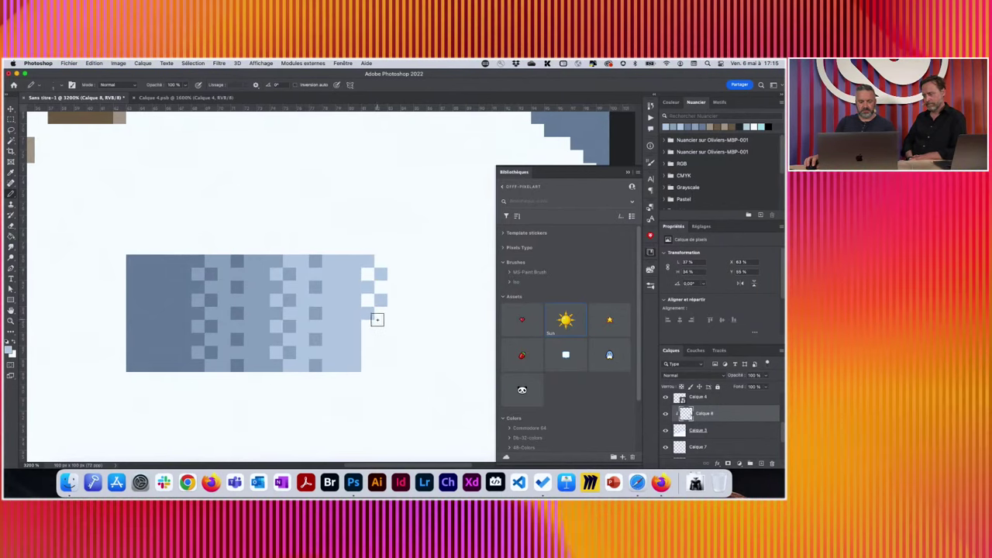
click(380, 326)
click(368, 339)
click(380, 352)
click(368, 365)
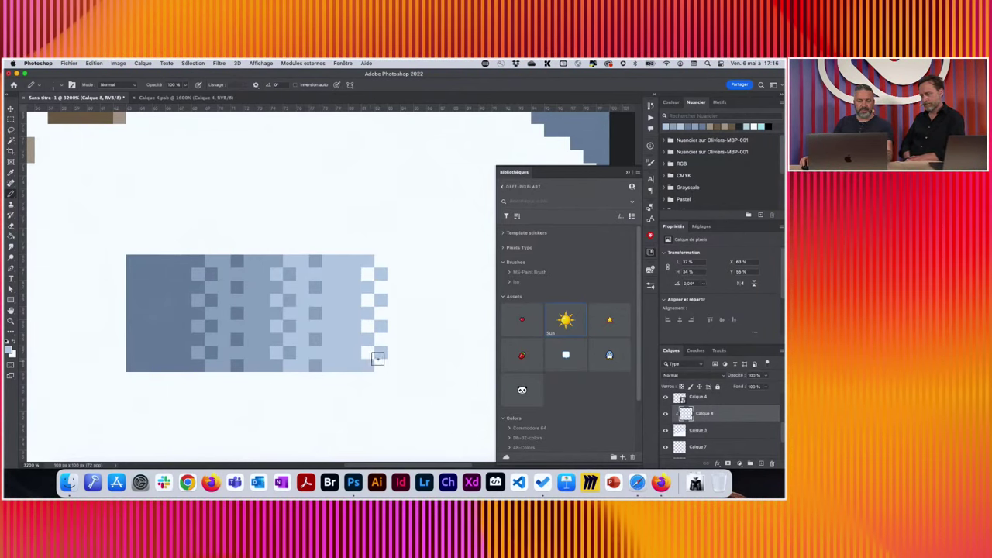
Add two columns of spaced pale blue pixels on the snow beyond the checkerboard, the outer one farther away and offset vertically
click(406, 261)
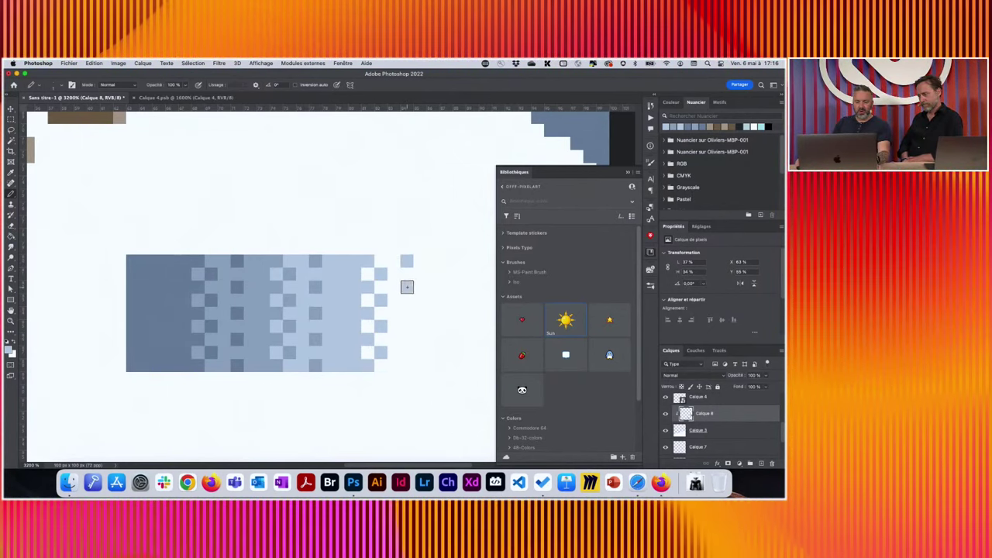
click(406, 286)
click(406, 313)
click(406, 339)
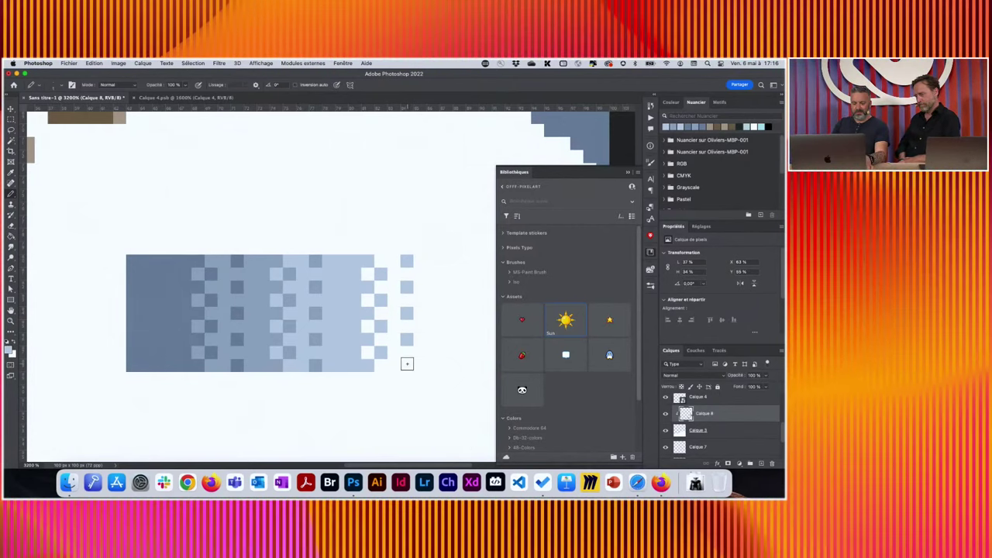
click(406, 365)
click(445, 274)
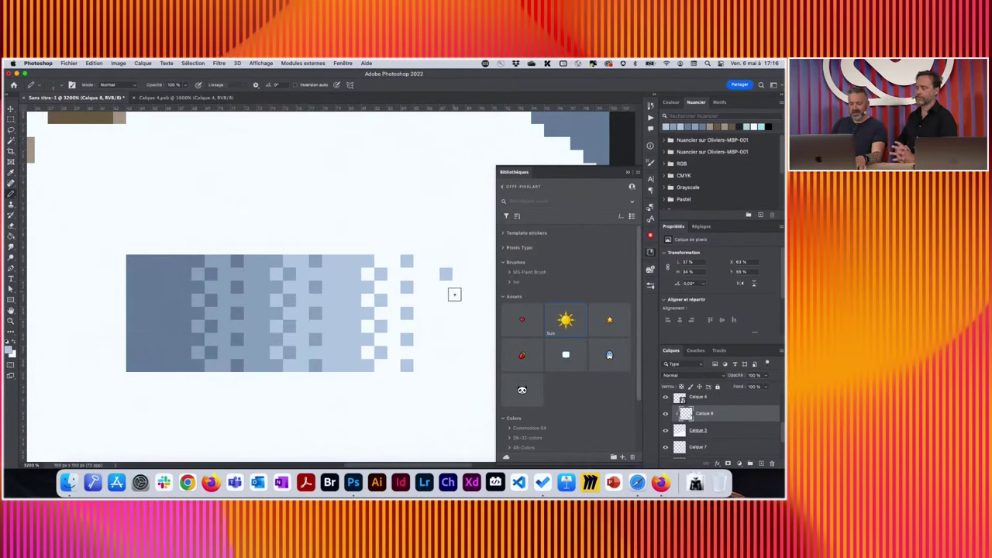
click(447, 300)
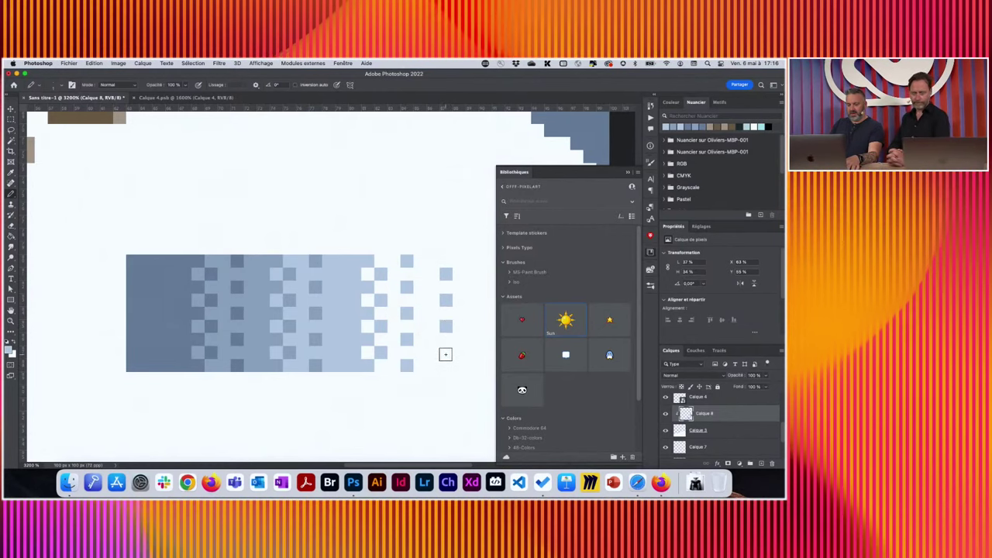
click(447, 353)
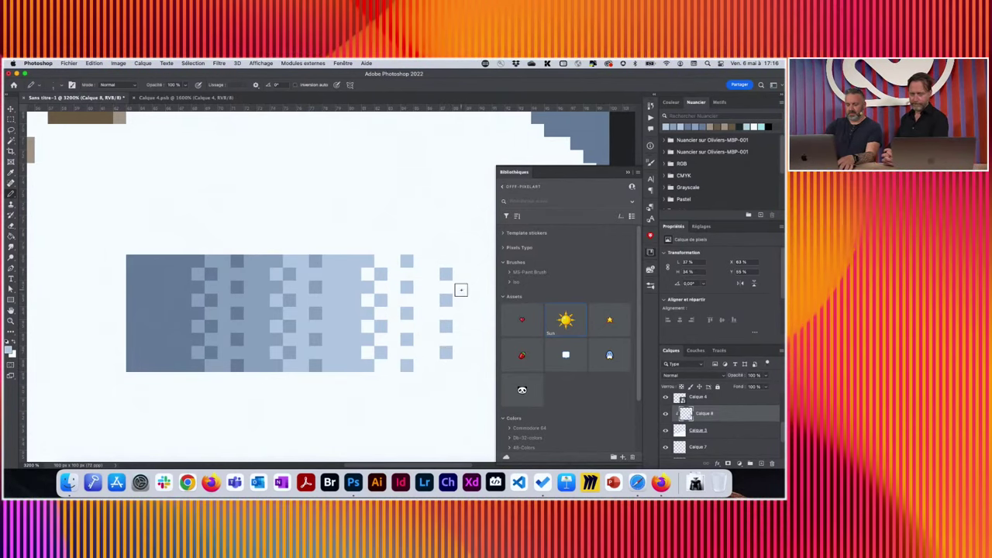
Examine the whole artwork from a distance to judge how the dithered blues blend into the snow
key(super+minus)
key(super+minus)
key(super+minus)
key(super+minus)
key(super+minus)
key(super+minus)
key(super+minus)
key(super+minus)
key(super+minus)
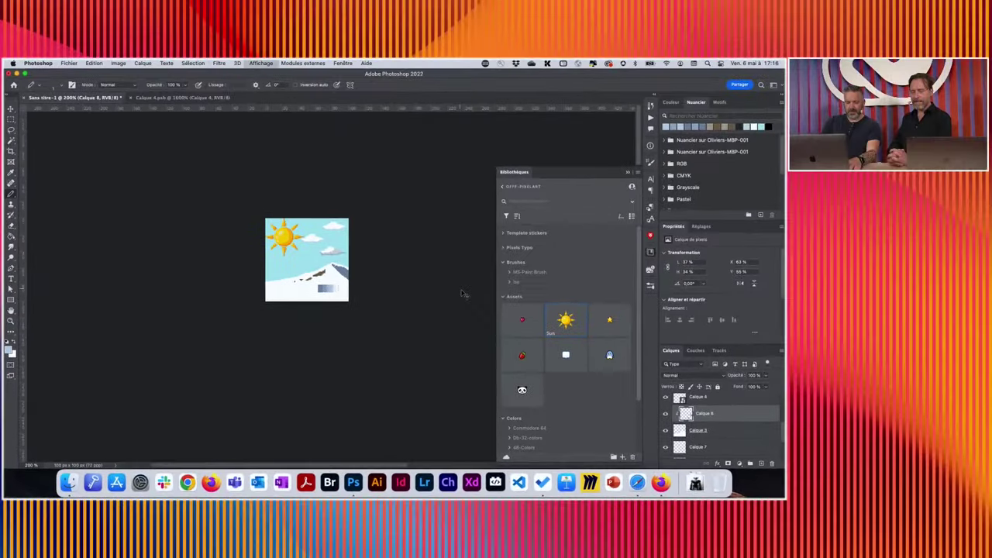
key(super+plus)
key(super+plus)
key(super+plus)
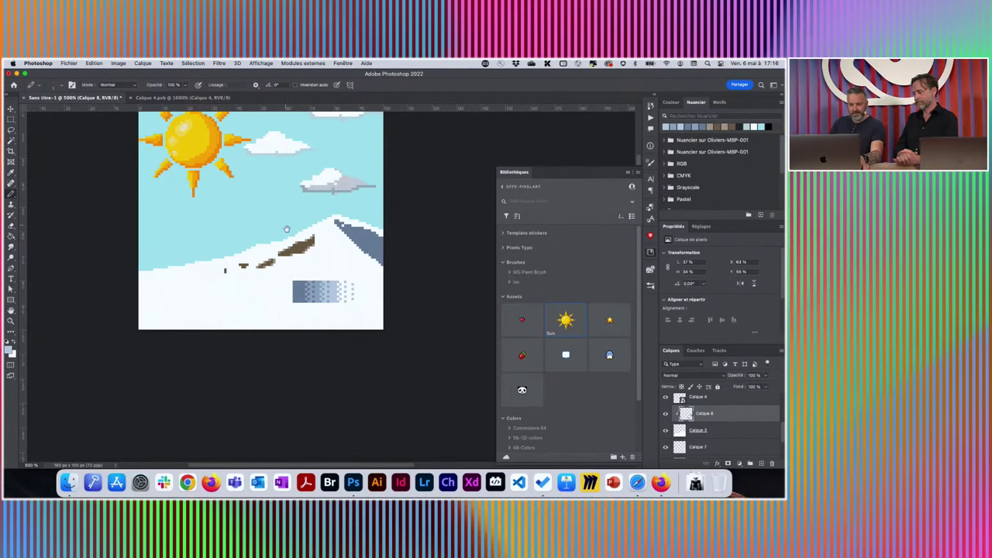
Hide and show the clipped shading layer to compare the hill with and without it
scroll(334, 281, up, 3)
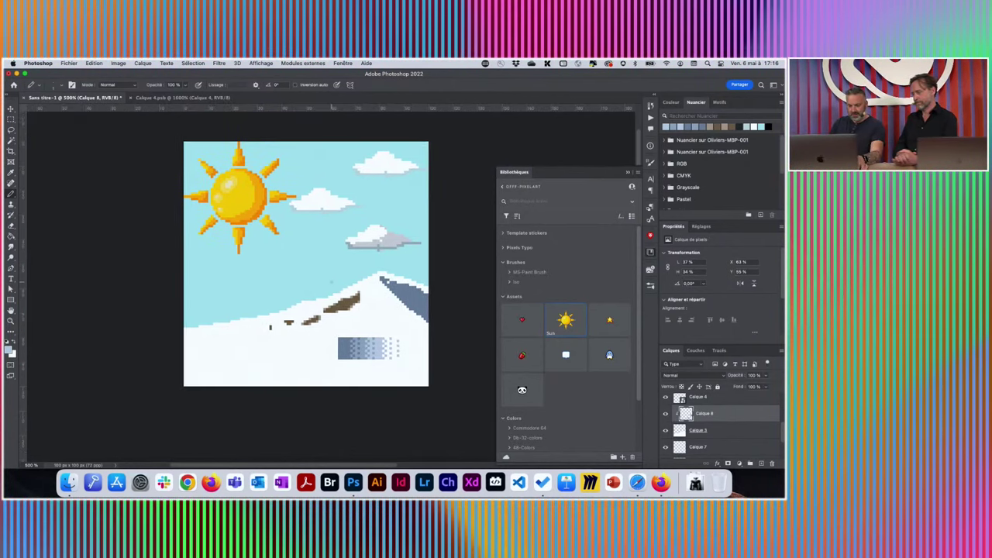
click(665, 414)
click(665, 414)
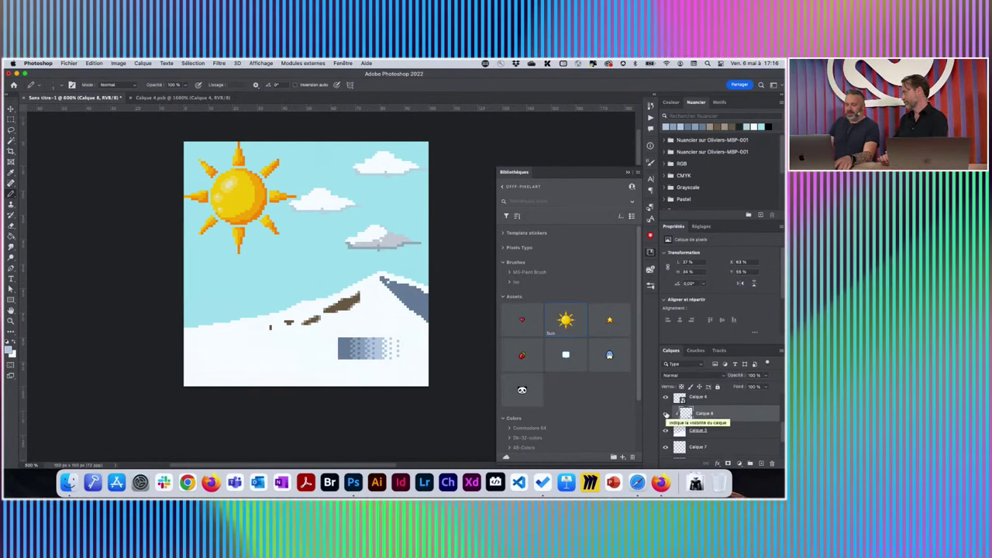
Hide the clipped shading layer so the hill shows without its blue shading and dither sample
click(665, 415)
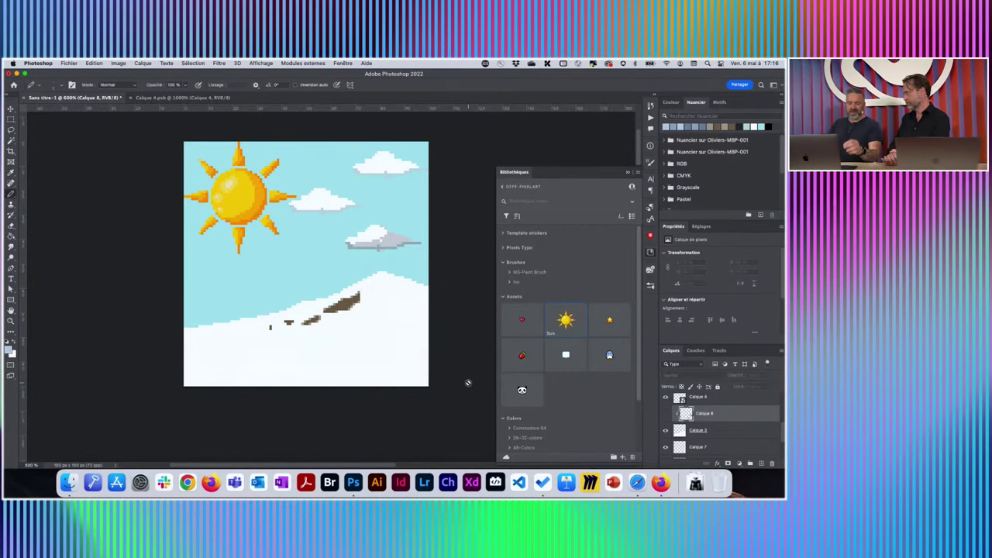
key(super+plus)
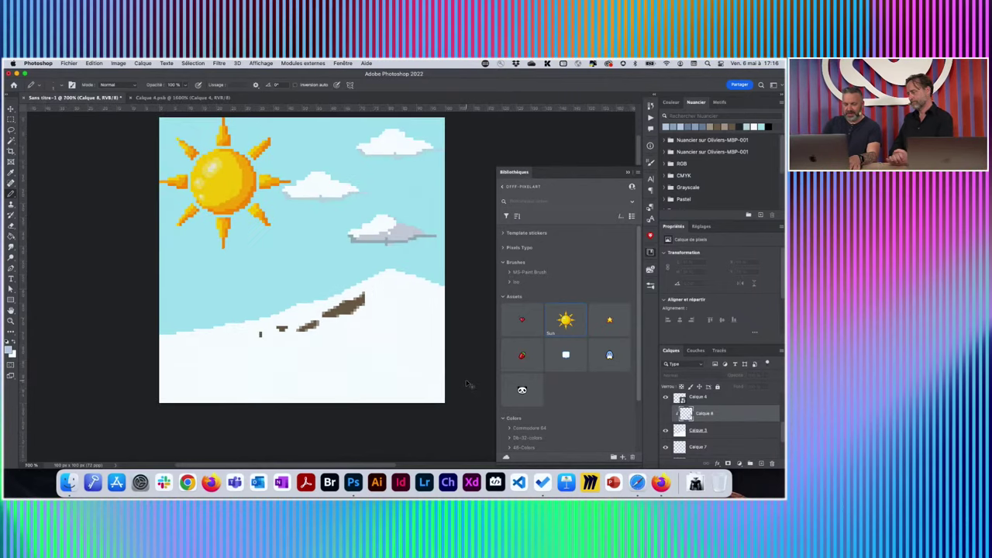
scroll(364, 310, right, 2)
scroll(364, 310, down, 1)
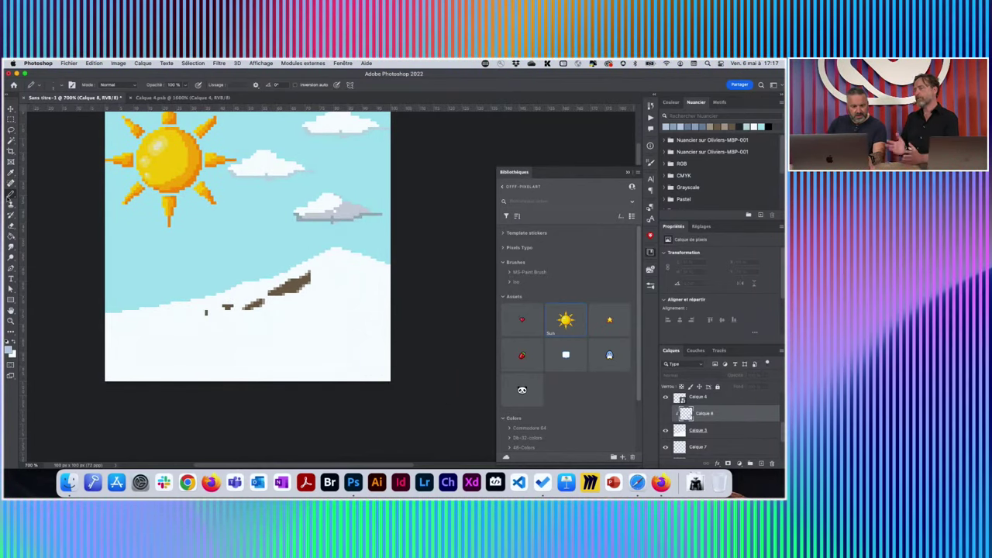
scroll(339, 334, left, 2)
scroll(339, 334, up, 1)
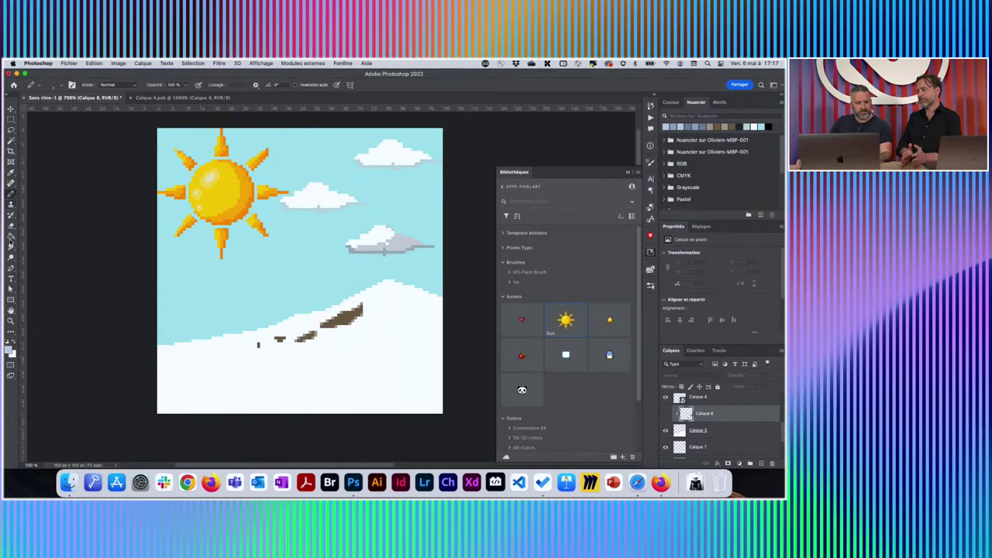
Add a horizontal "Lorem Ipsum" text in Myriad Pro at 12 pt and place it on the snow below the rocks
key(t)
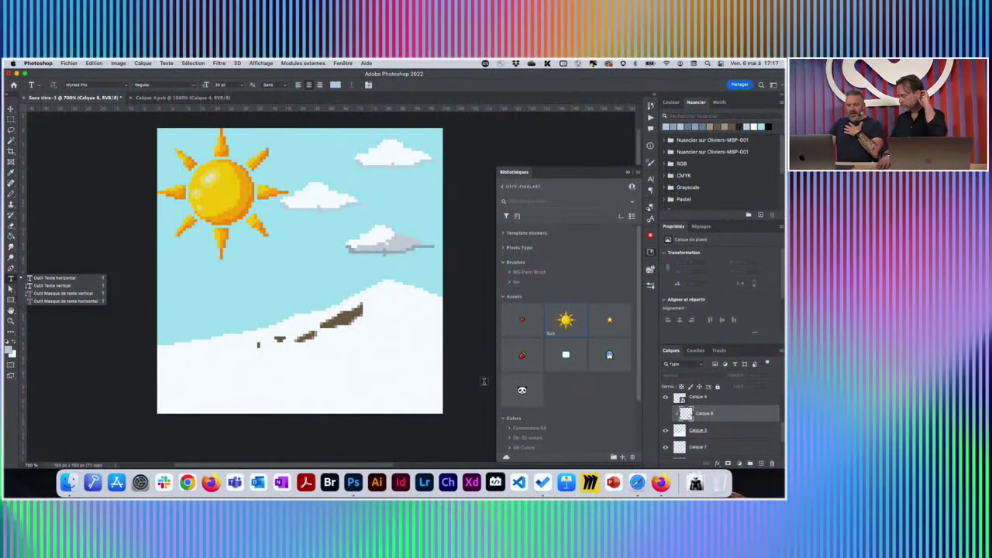
click(268, 388)
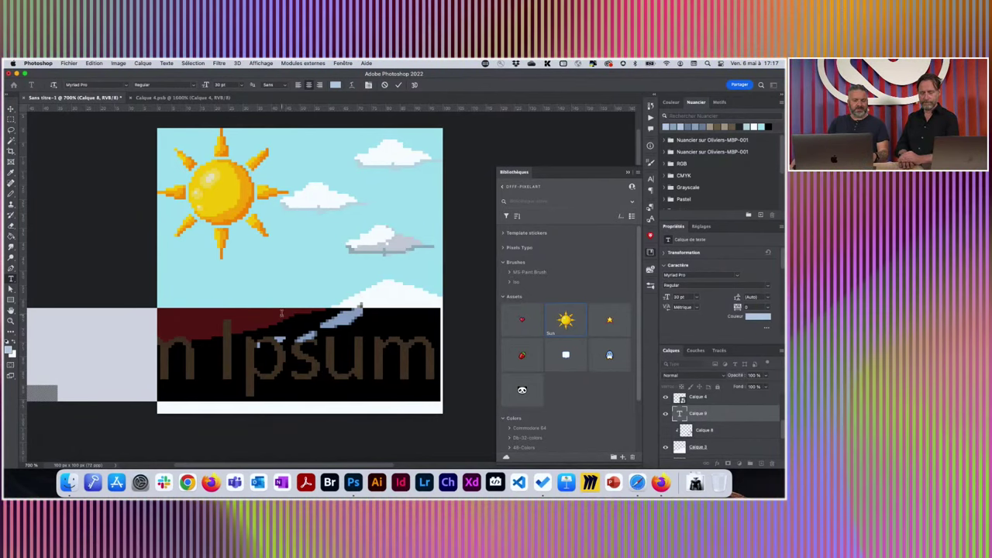
click(241, 87)
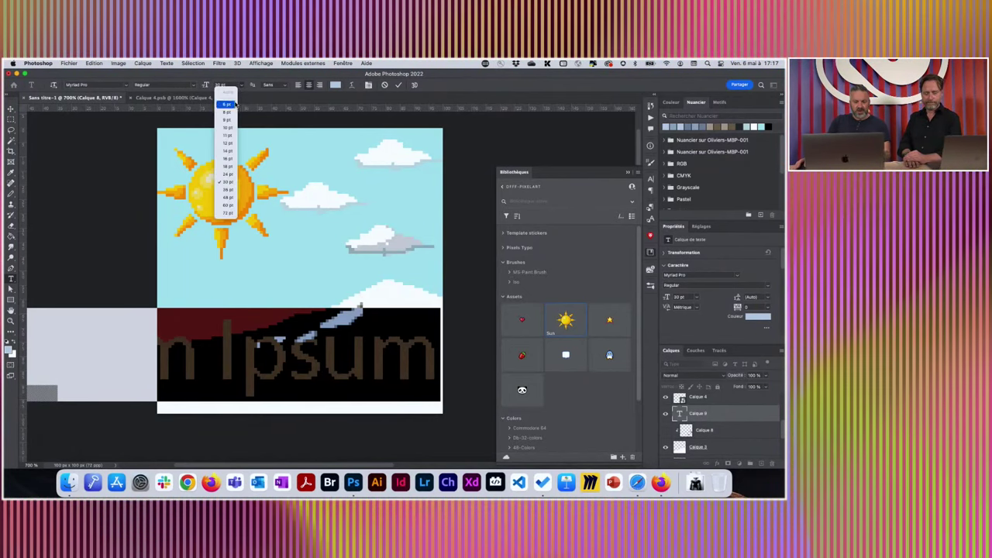
click(226, 143)
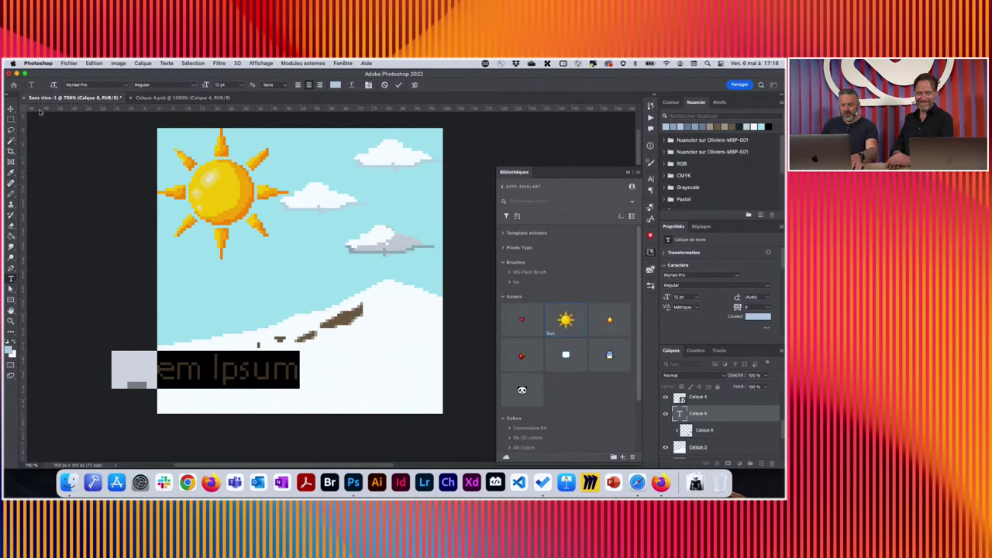
key(super+plus)
key(super+h)
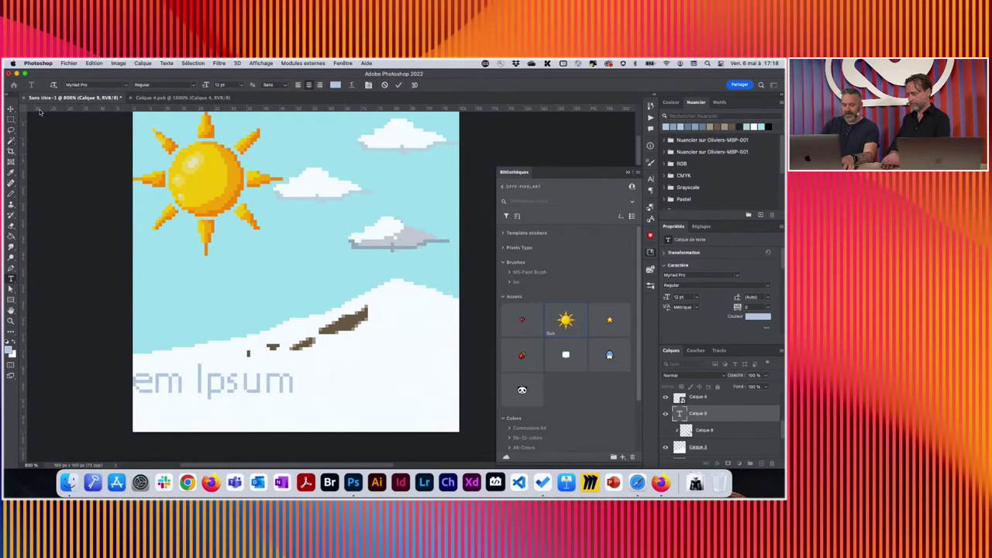
key(v)
drag(227, 386, 339, 393)
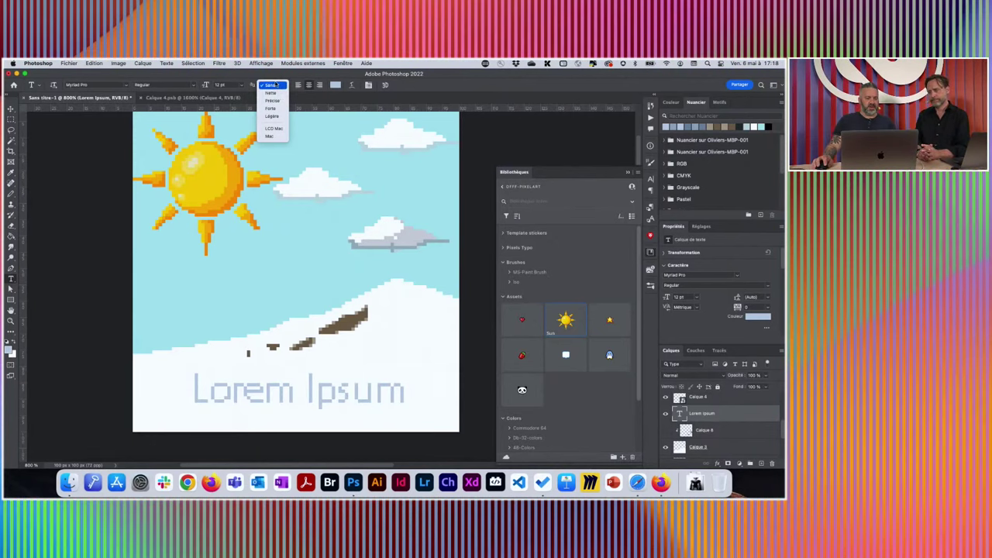
click(321, 290)
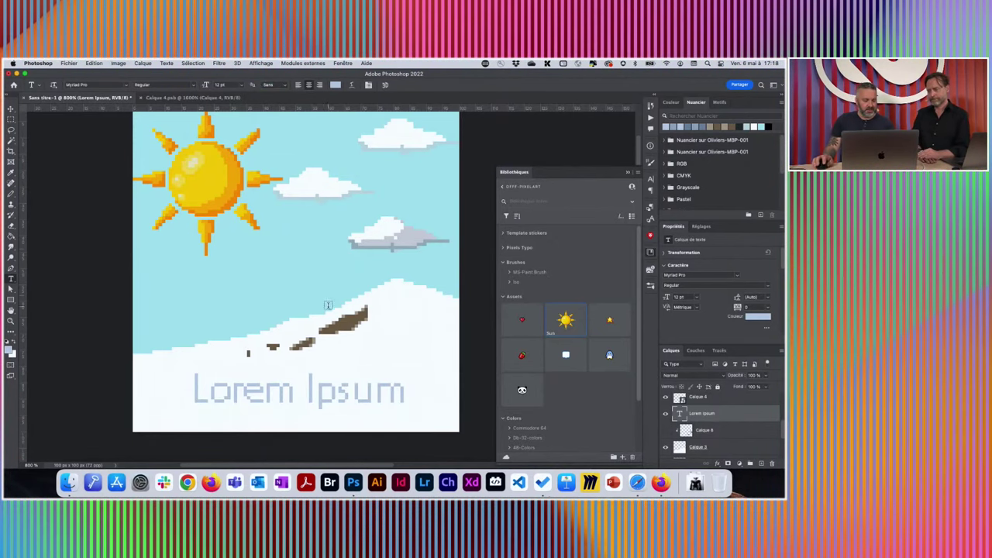
Add a second "Lorem Ipsum" text in Kapelka New at 14 pt and place it in the sky between the sun and the hill
key(m)
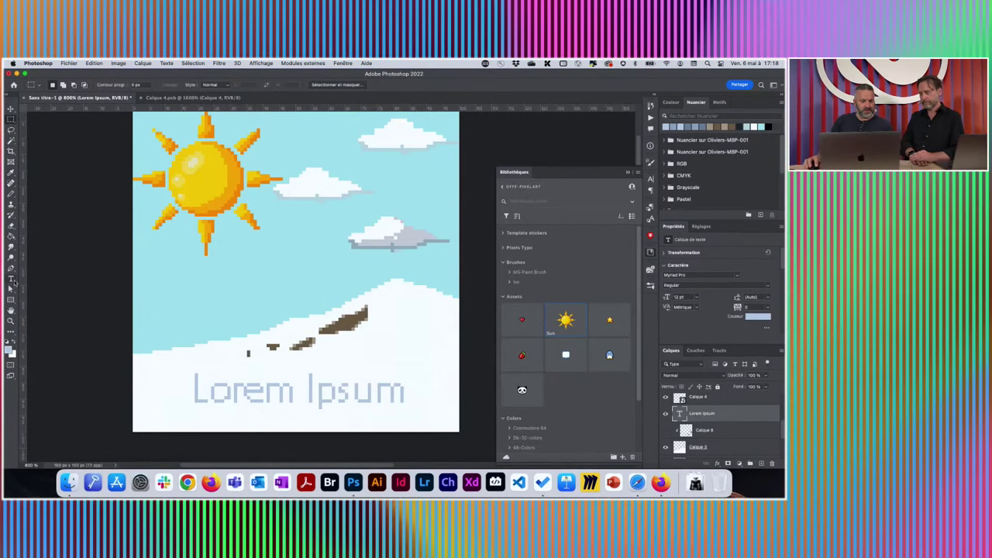
click(11, 278)
click(210, 287)
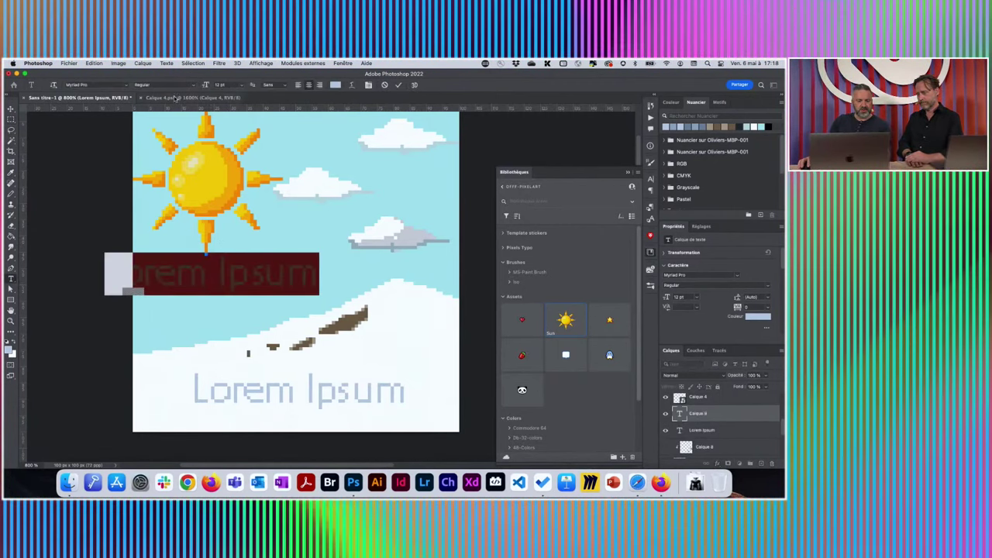
click(93, 84)
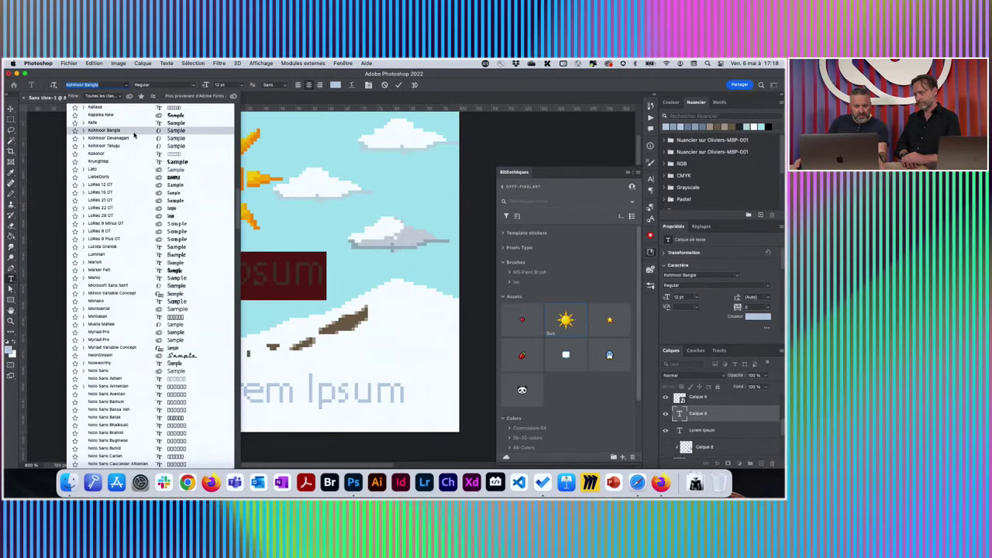
click(124, 114)
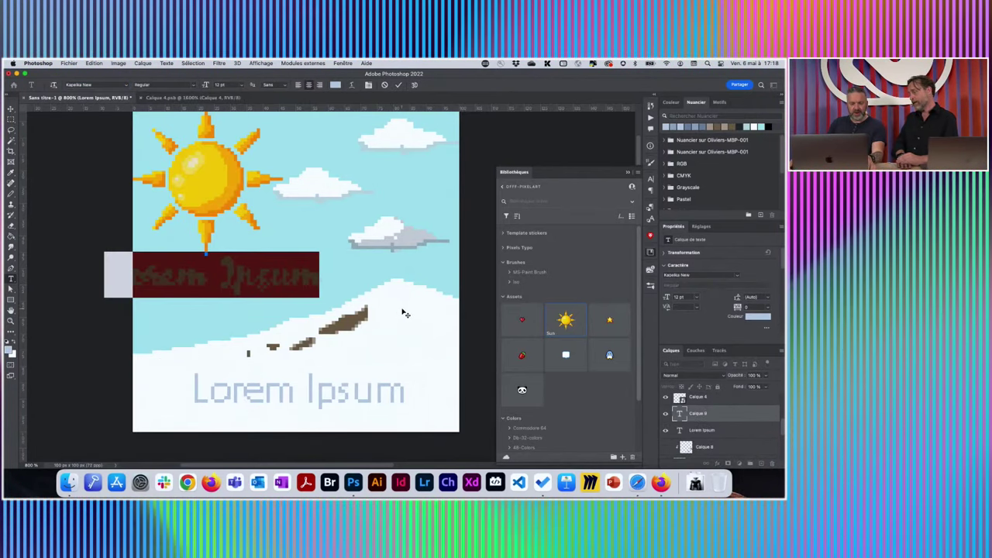
click(242, 86)
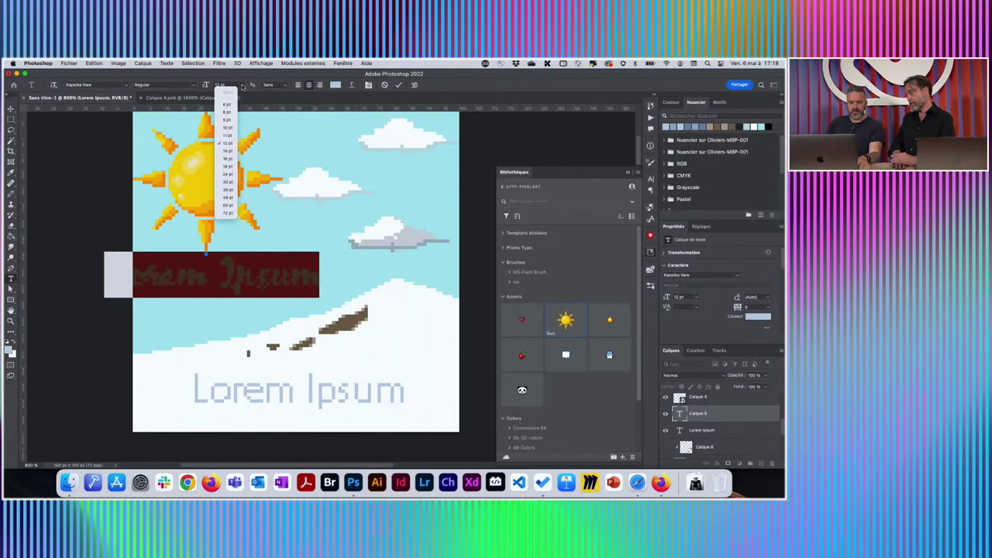
click(227, 150)
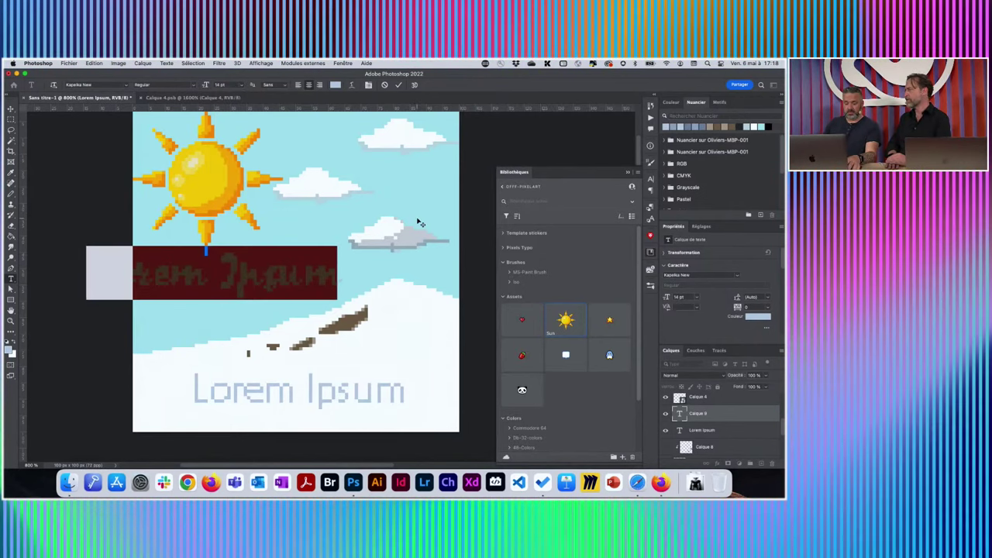
scroll(417, 222, up, 1)
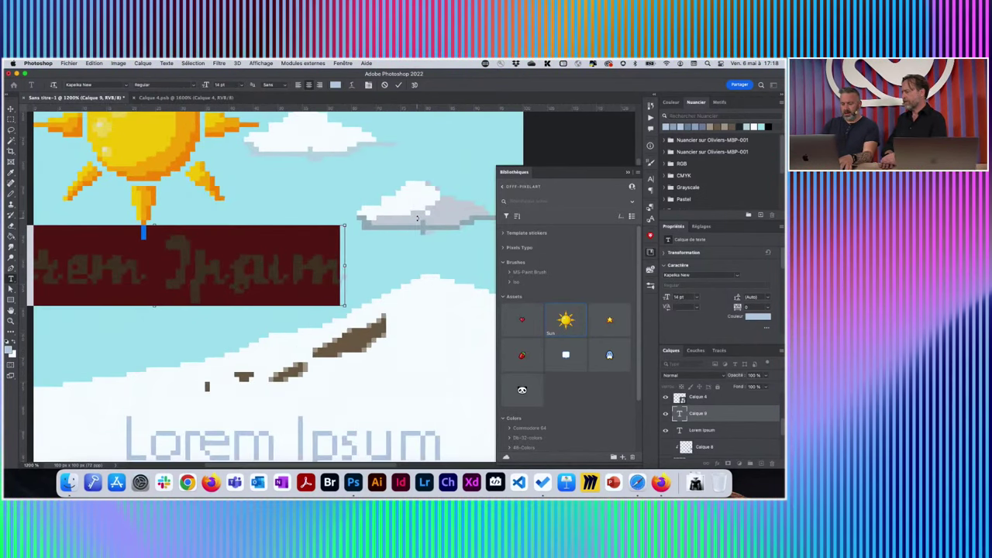
click(417, 219)
key(v)
drag(237, 284, 334, 283)
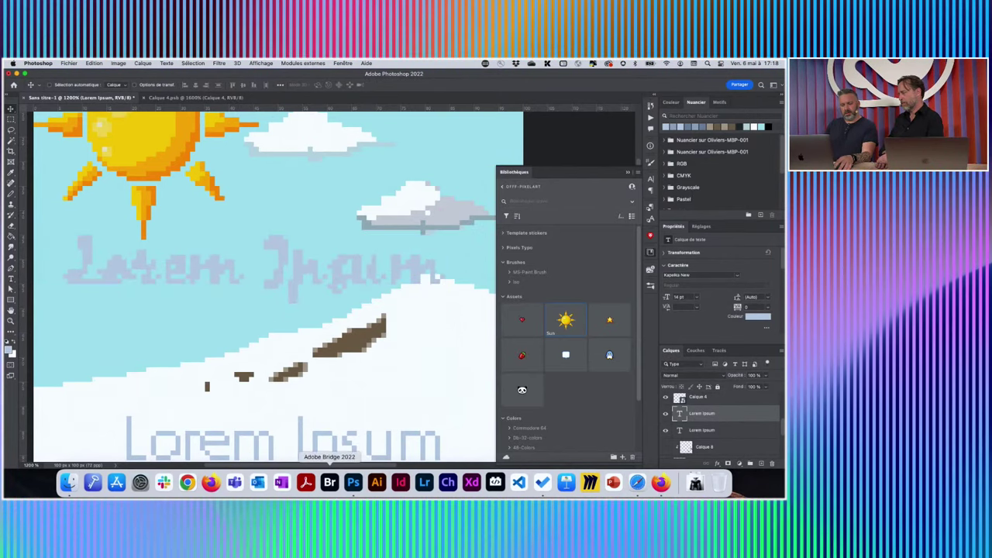
Recolour the Kapelka New text to a darker greyish blue, RGB 106, 120, 134
double_click(679, 413)
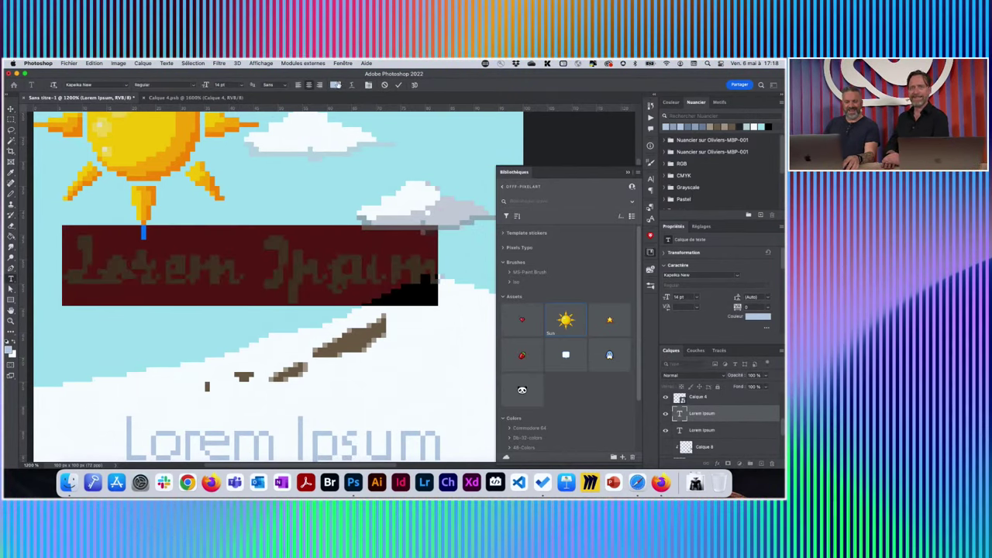
click(337, 84)
click(574, 389)
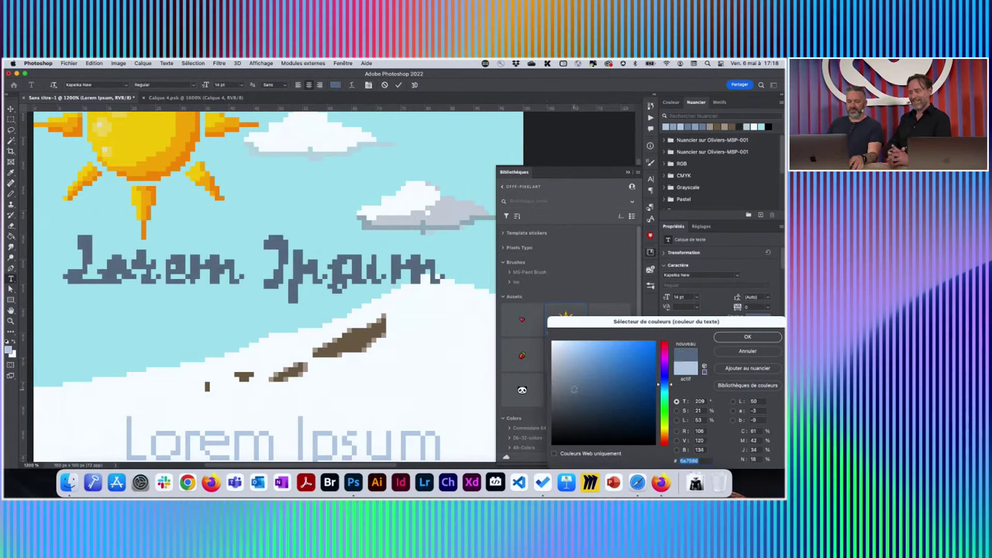
click(731, 339)
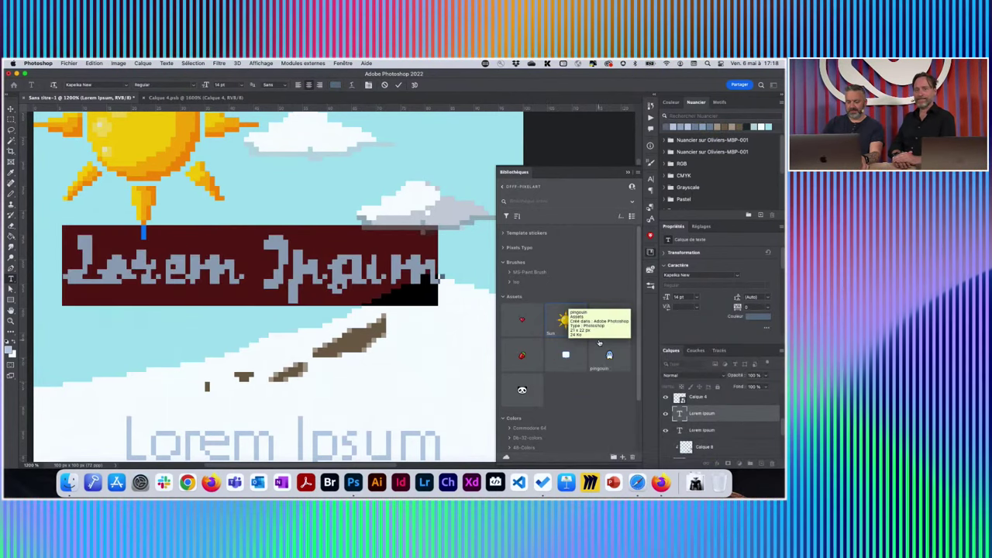
key(ctrl+Return)
key(v)
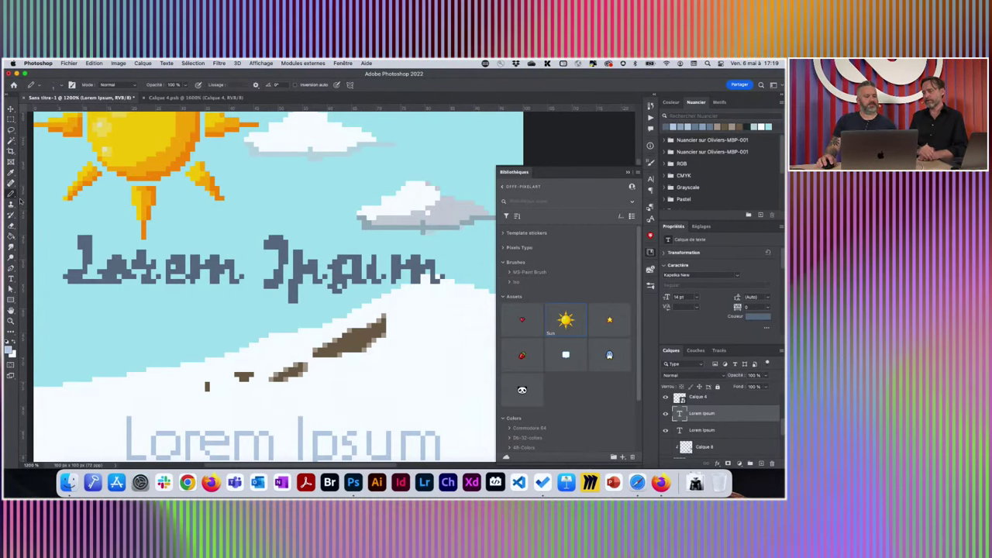
Rasterize the Kapelka New text layer so its pixels can be edited
right_click(740, 416)
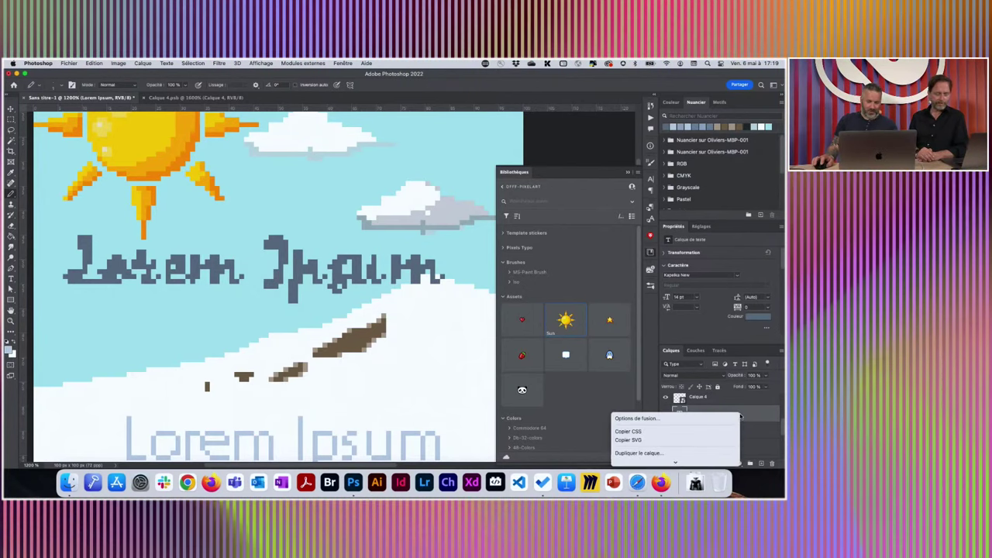
click(772, 416)
scroll(735, 427, down, 3)
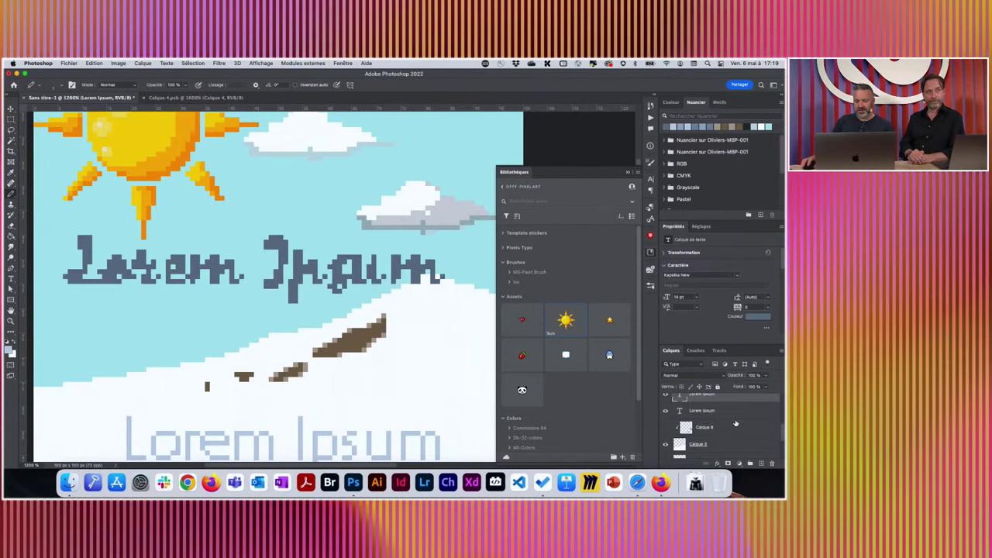
right_click(739, 397)
scroll(698, 405, down, 3)
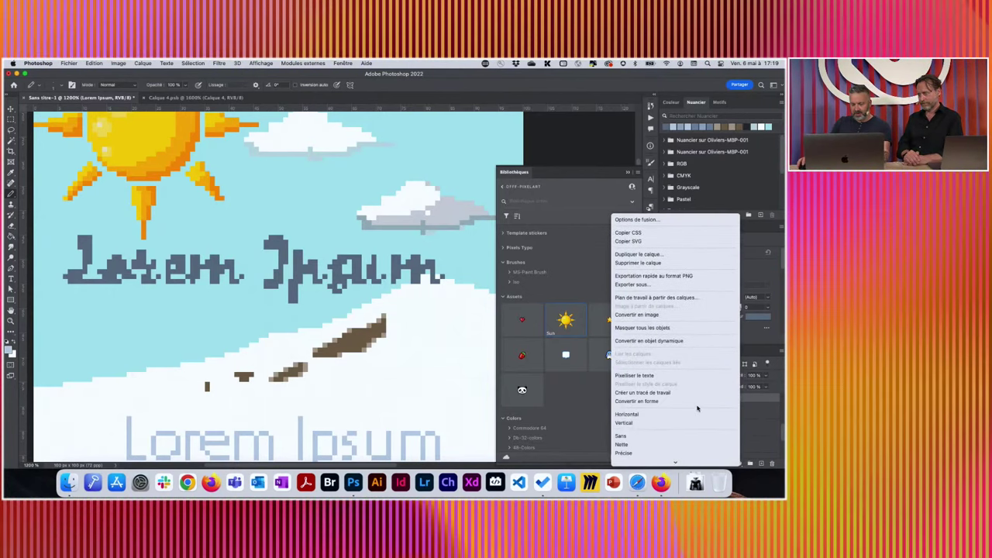
click(682, 376)
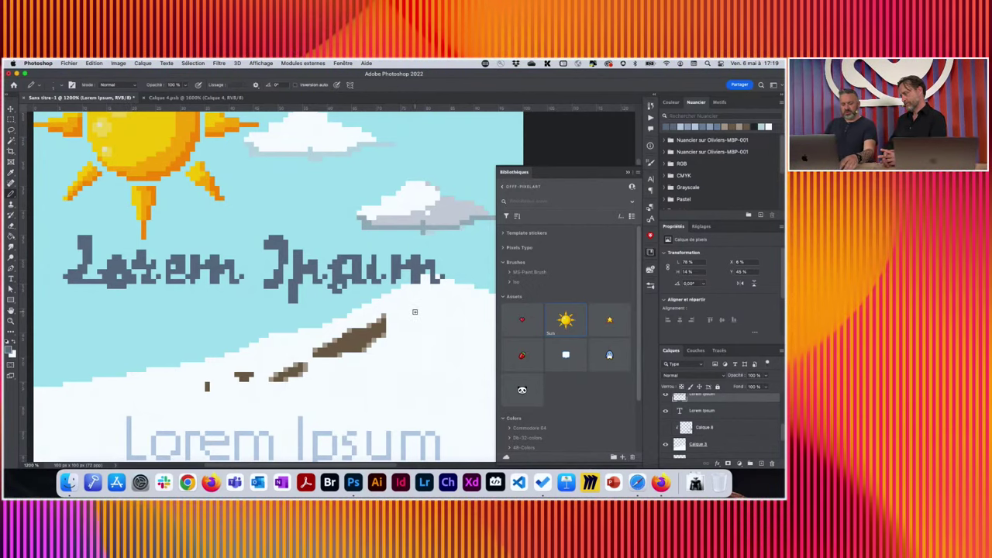
Enlarge the image to 400 % with nearest-neighbour resampling (hard edges), and undo the enlargement
key(super+minus)
key(super+minus)
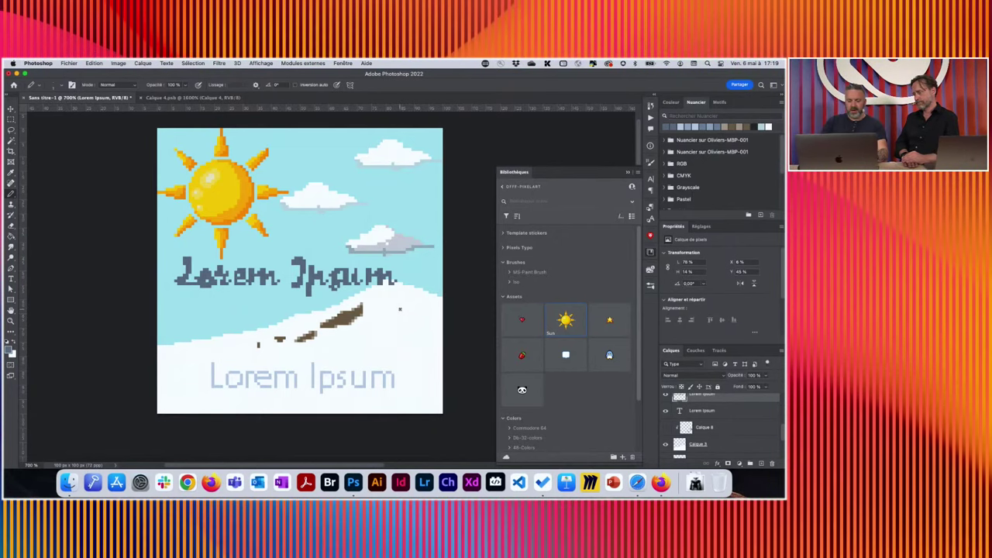
key(super+alt+i)
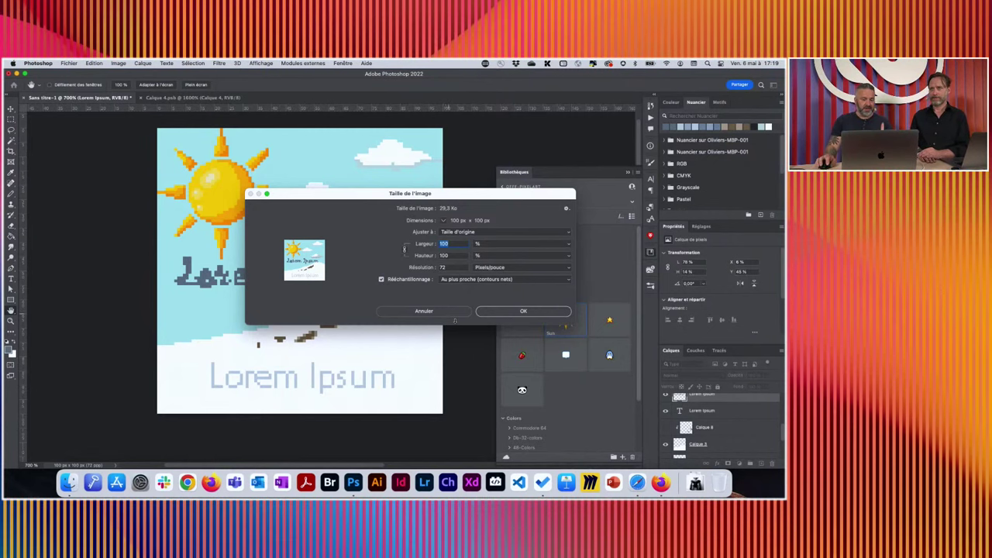
click(517, 279)
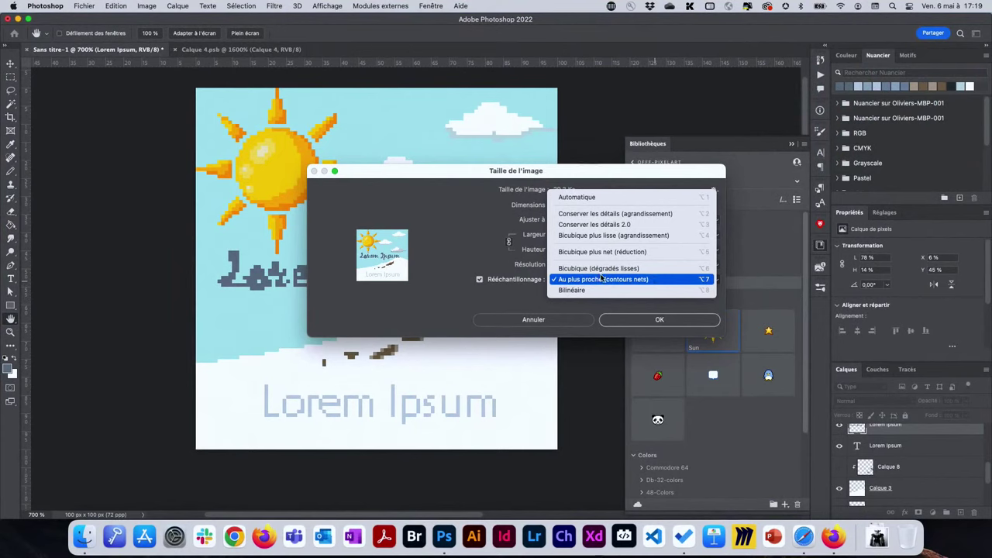
click(512, 309)
click(649, 282)
click(502, 298)
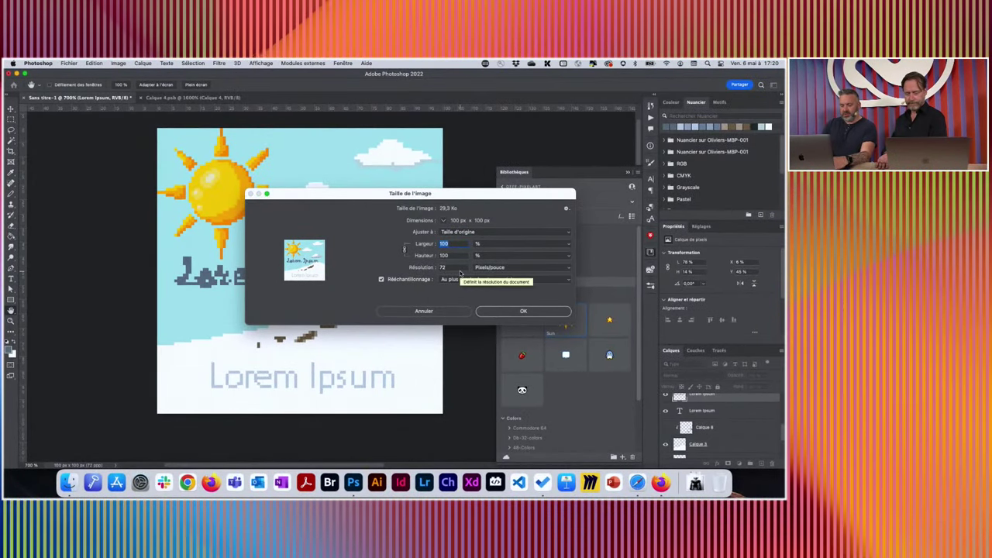
text(400)
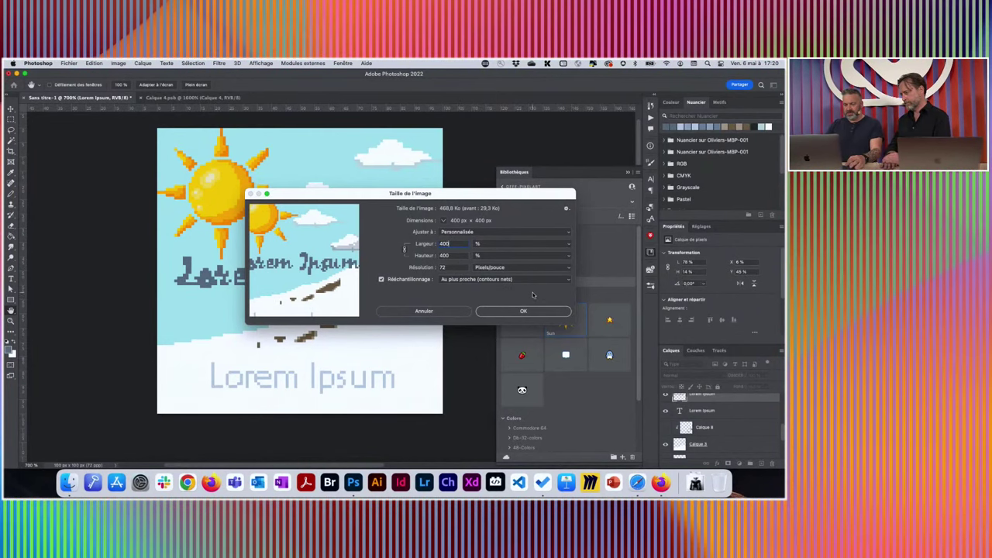
click(520, 311)
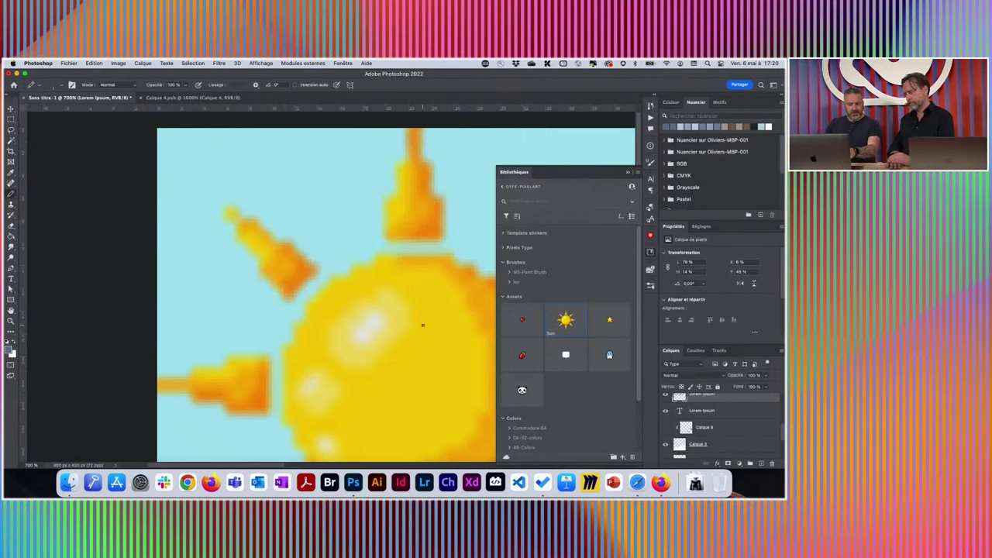
key(super+0)
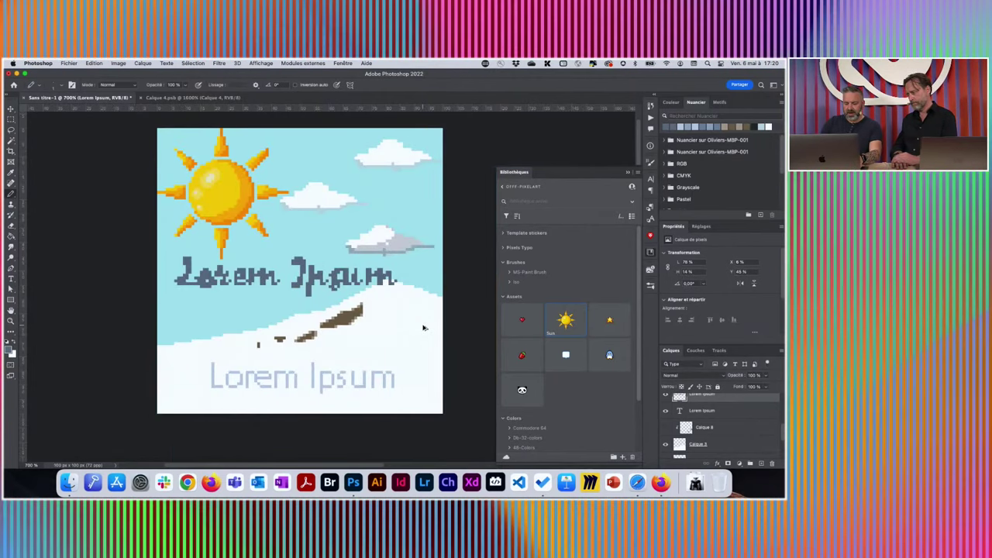
Rasterize all layers from the Sun layer down to the bottom layer, Calque 0
key(alt+super+i)
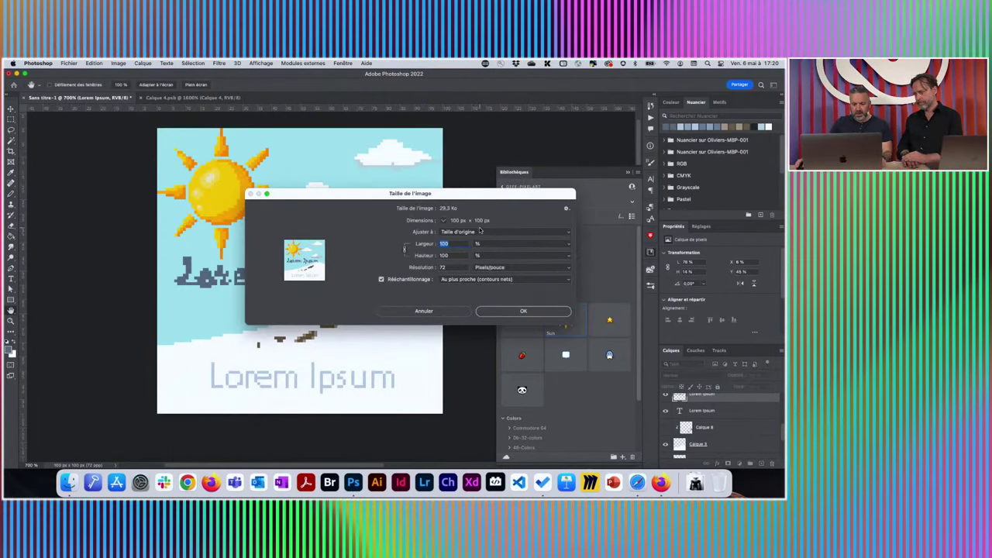
key(Escape)
scroll(772, 414, down, 3)
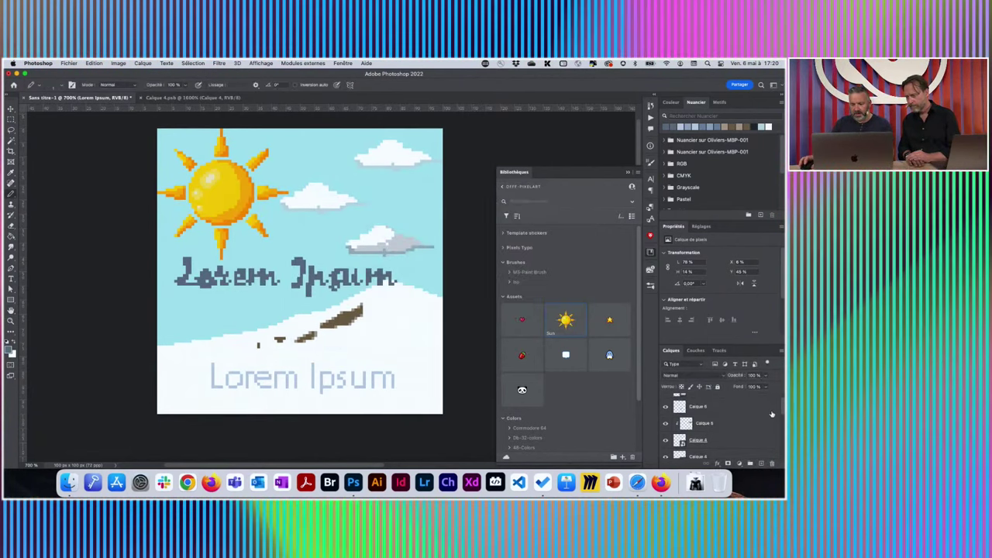
scroll(772, 415, down, 2)
click(752, 401)
scroll(744, 434, down, 3)
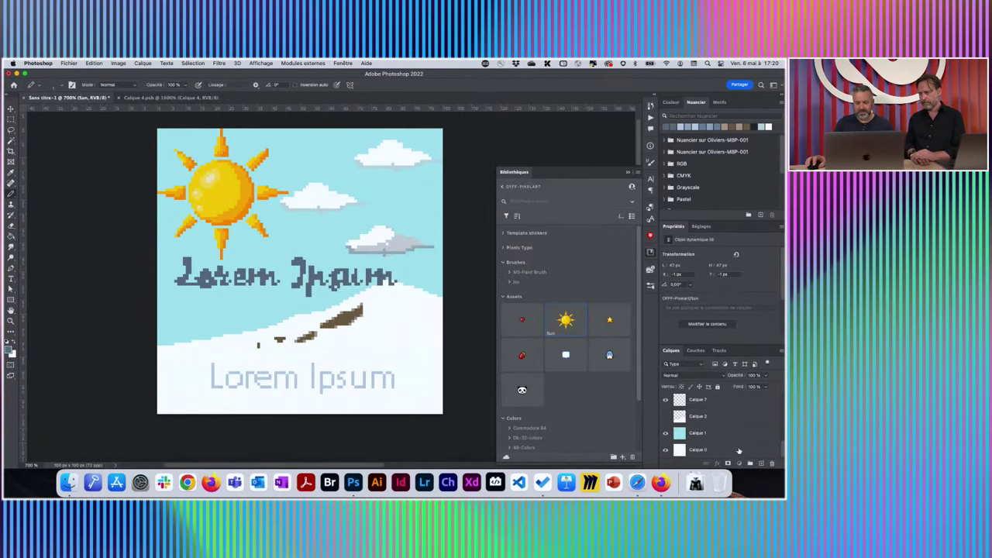
shift+click(739, 450)
right_click(738, 450)
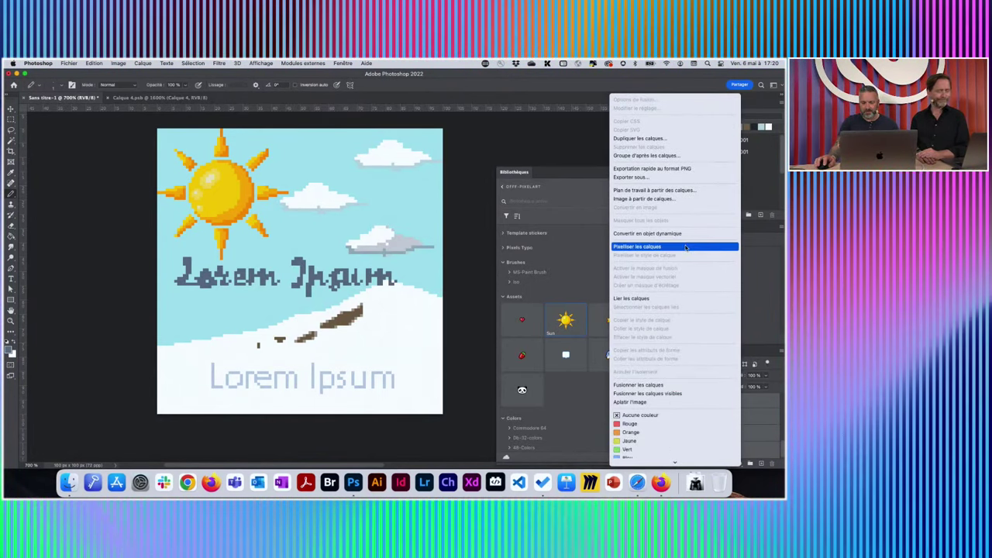
click(685, 248)
Merge the rasterized layers into one and try enlarging the image to 400 % with nearest-neighbour resampling, then undo the enlargement
key(super+e)
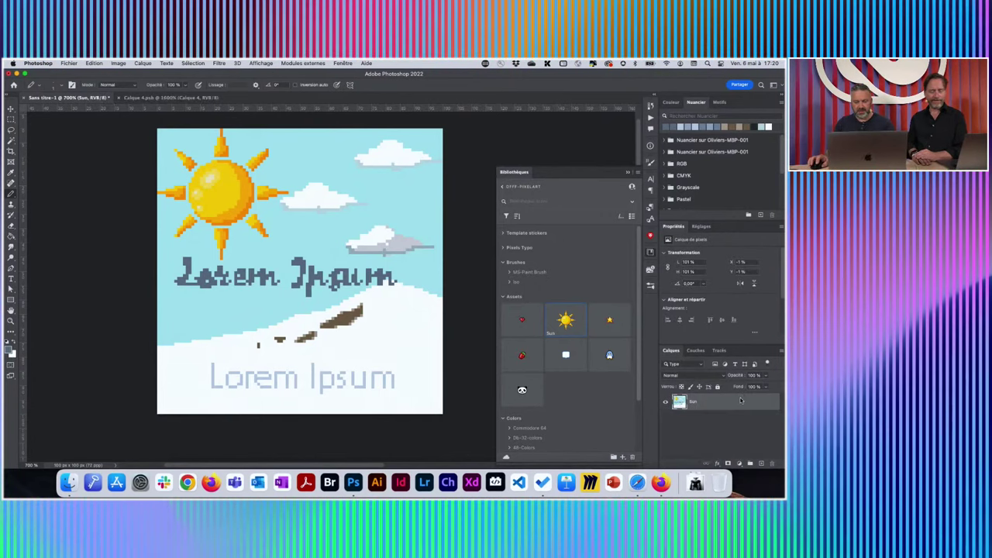
key(super+alt+i)
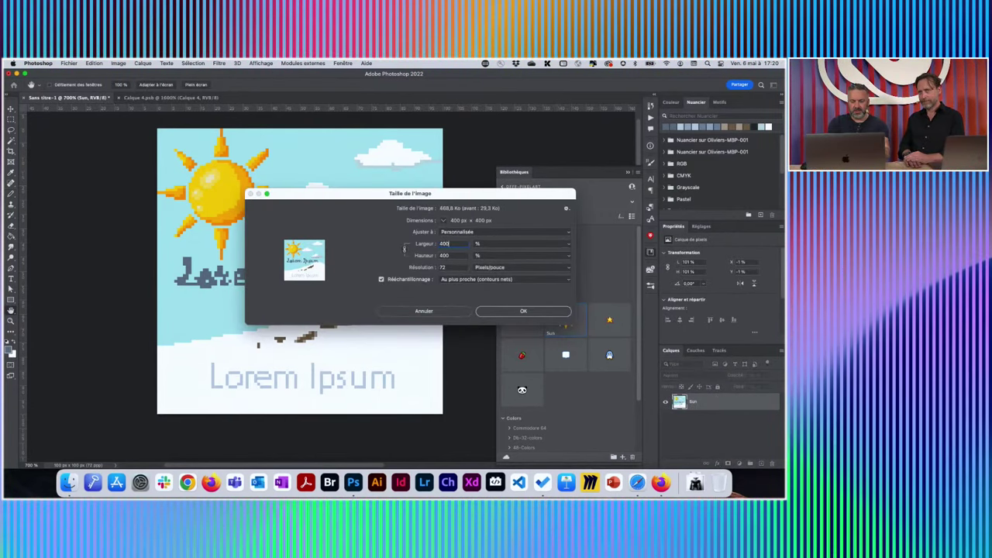
click(501, 314)
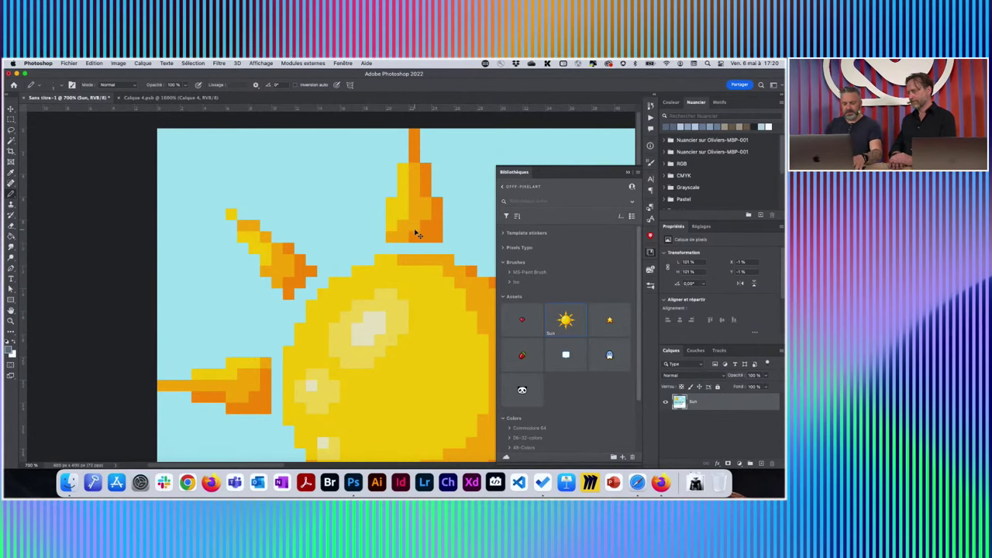
key(super+minus)
Enlarge the merged image to 150 % with nearest-neighbour resampling, inspect the pixels up close, and undo the enlargement and layer merge
key(super+alt+i)
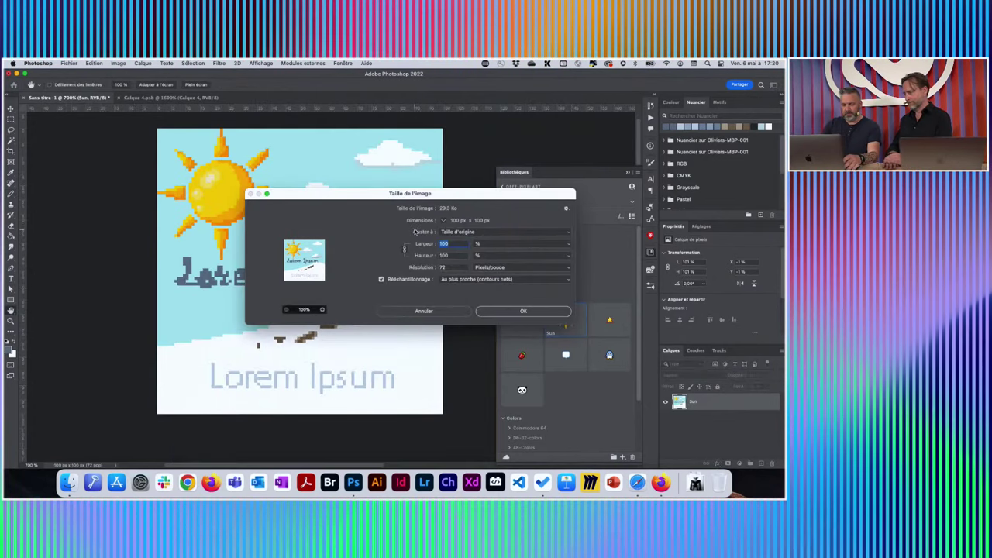
text(150)
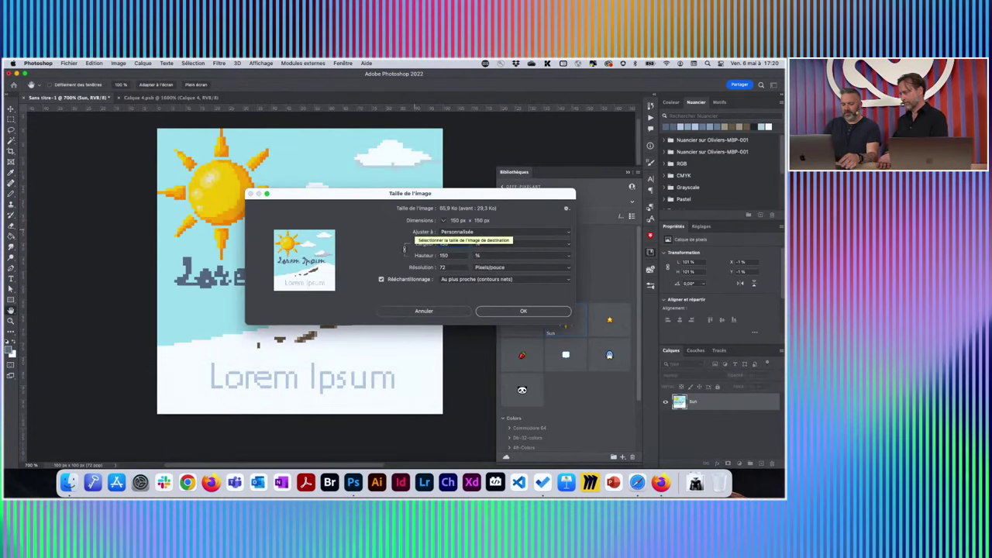
key(Return)
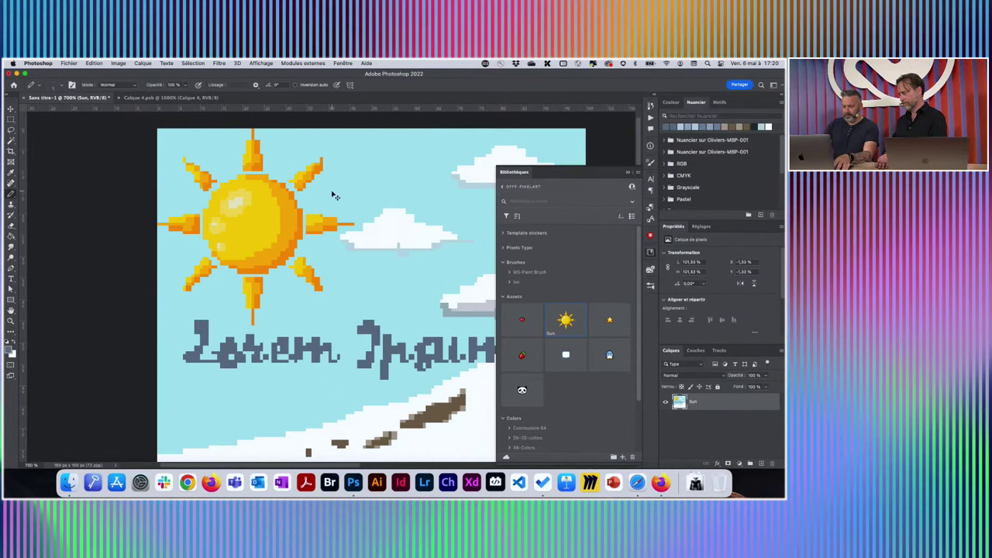
key(super+plus)
key(super+plus)
key(super+plus)
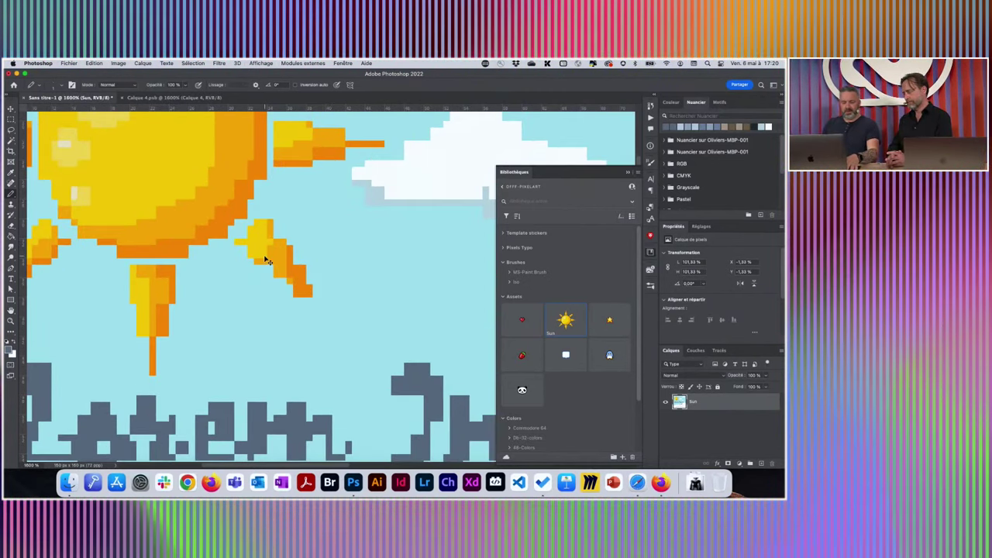
scroll(265, 260, down, 5)
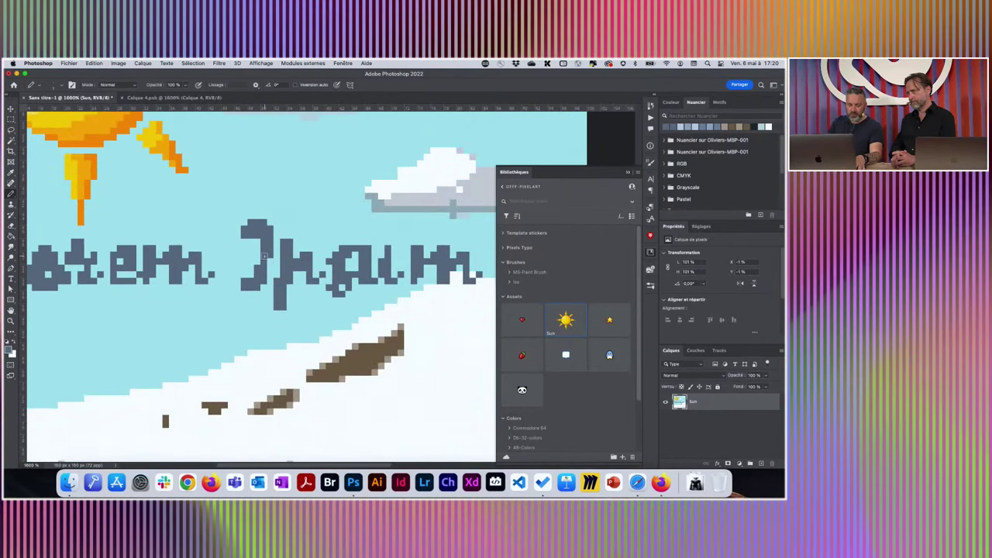
key(super+z)
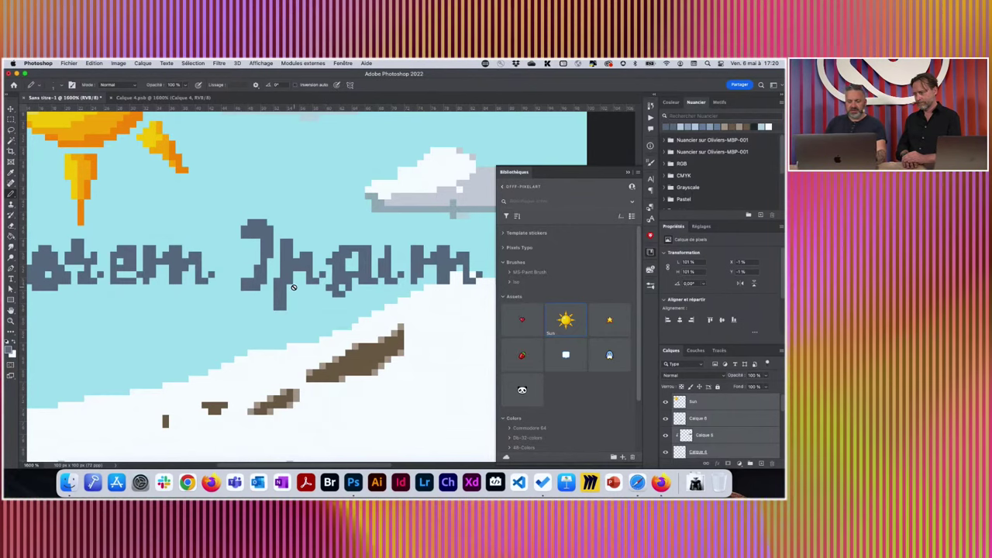
Check the resolution and resampling settings in the image size options, leave them unchanged, and return to the whole image
key(super+alt+i)
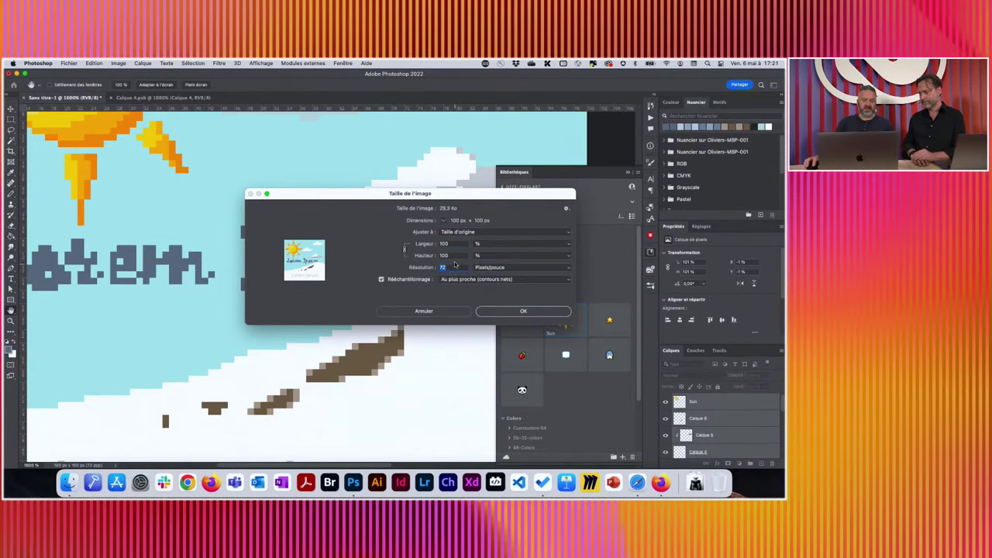
double_click(454, 267)
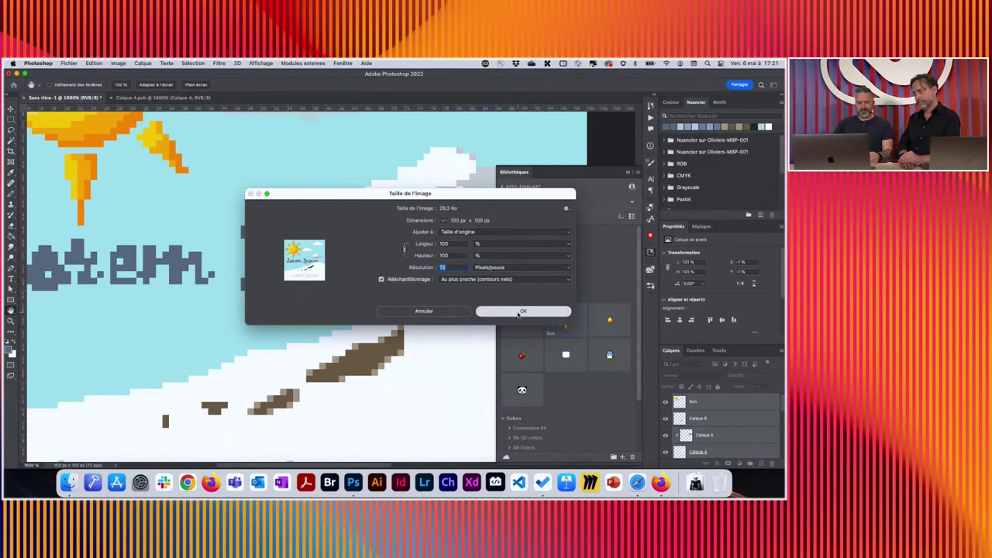
click(516, 311)
key(super+minus)
key(super+minus)
key(super+minus)
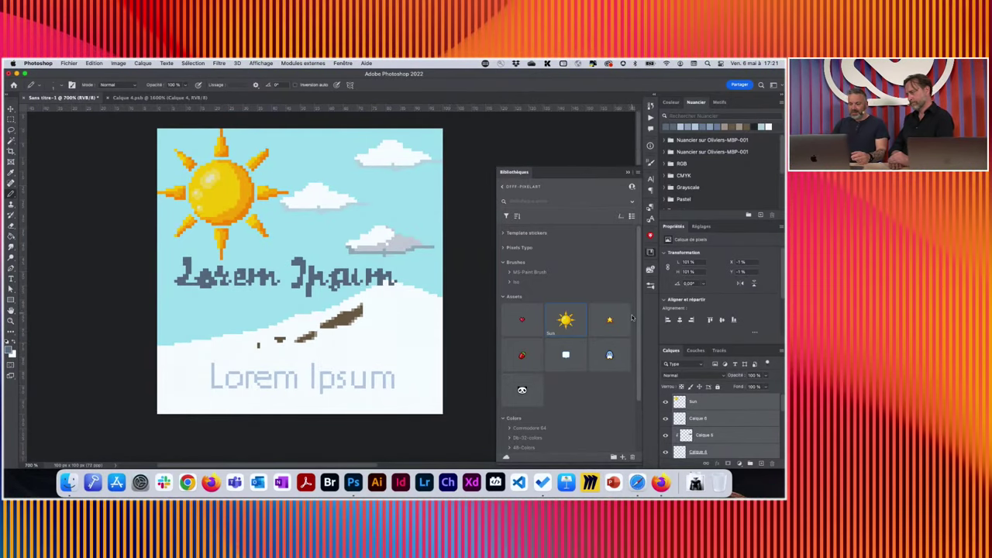
scroll(444, 326, up, 1)
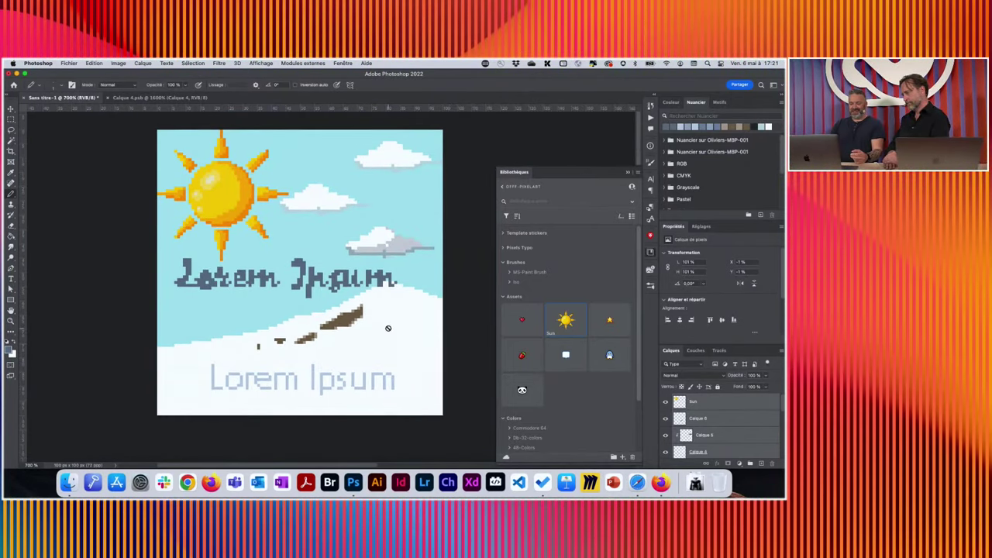
click(11, 194)
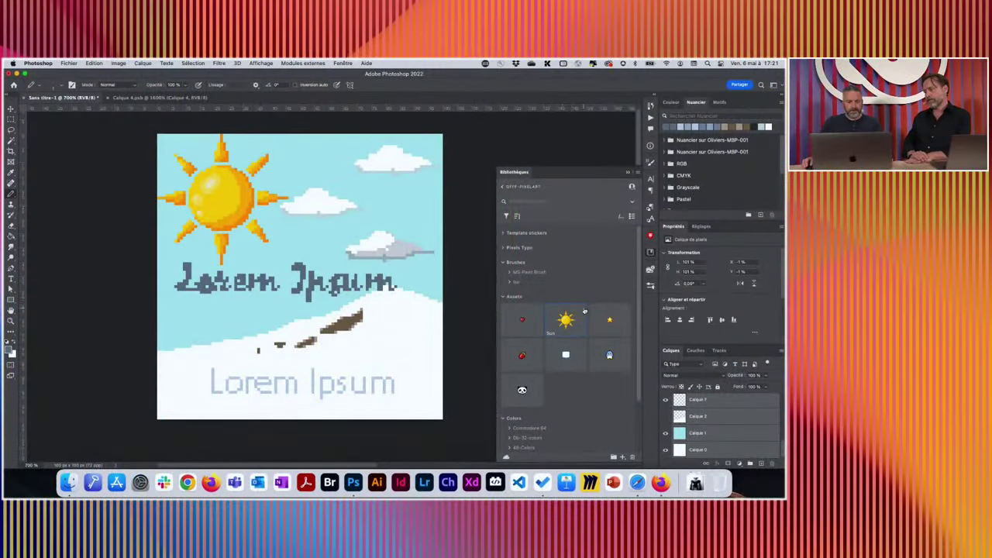
drag(640, 259, 641, 263)
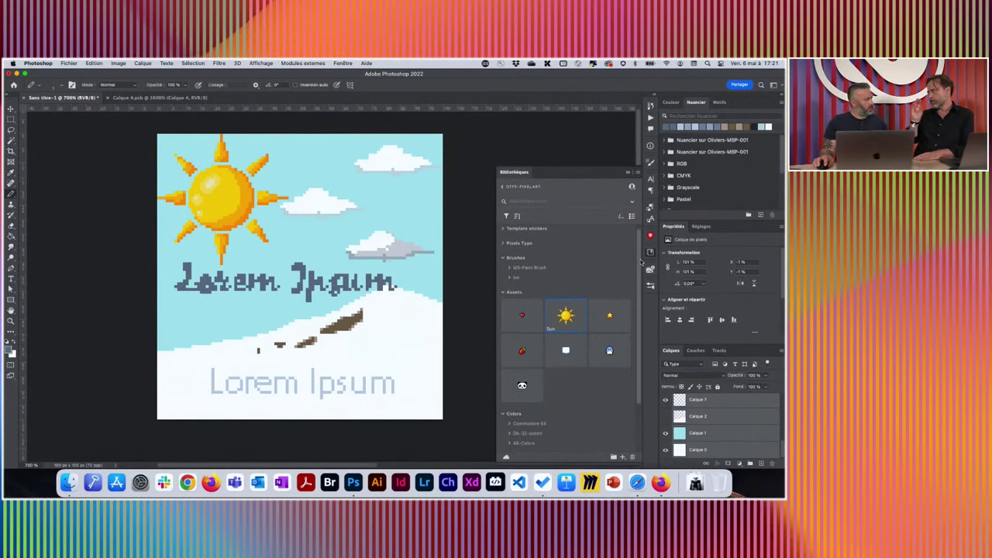
drag(641, 263, 642, 254)
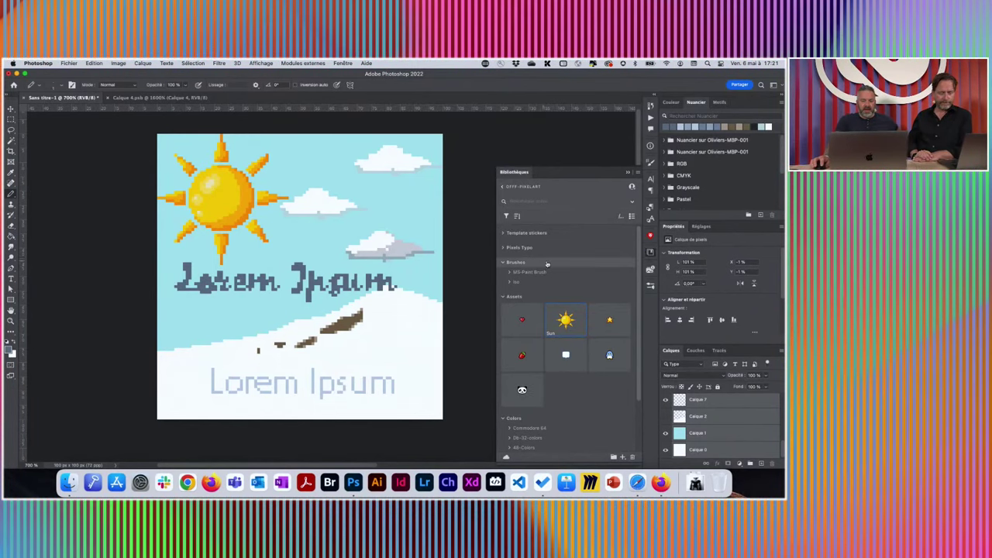
Expand the Commodore 64 and Db-32-colors palettes in the library's Colors group and look through their swatches
scroll(595, 262, down, 1)
scroll(585, 295, down, 3)
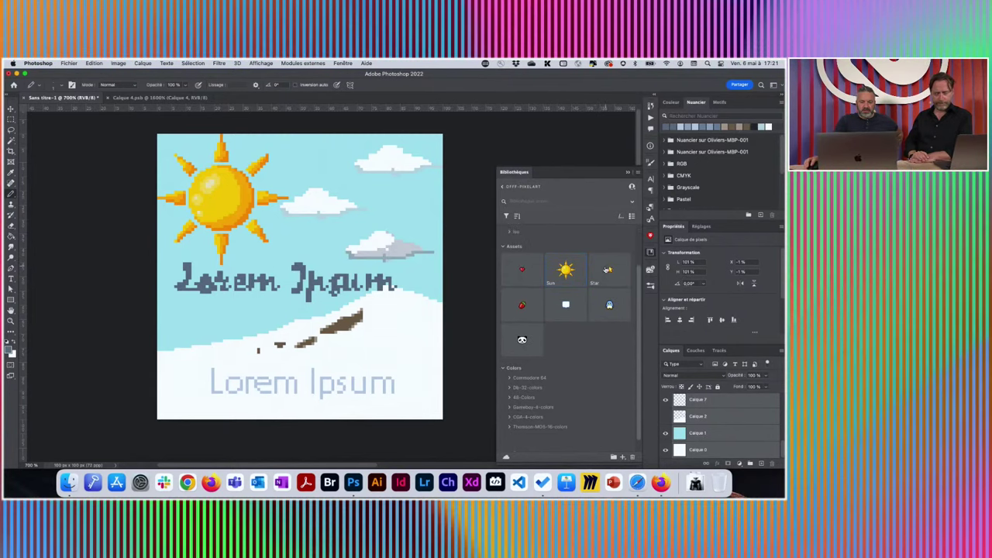
scroll(572, 325, down, 1)
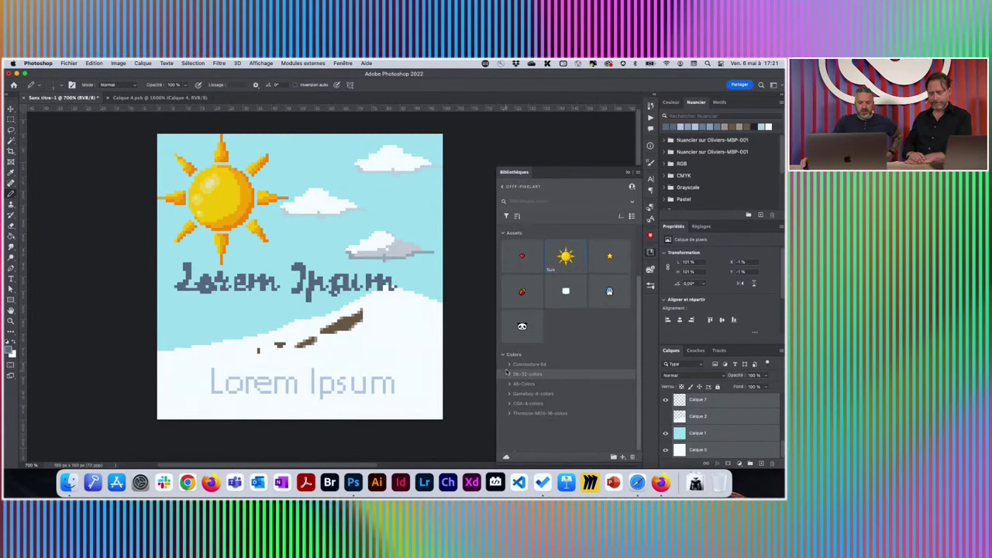
click(595, 364)
scroll(595, 363, down, 4)
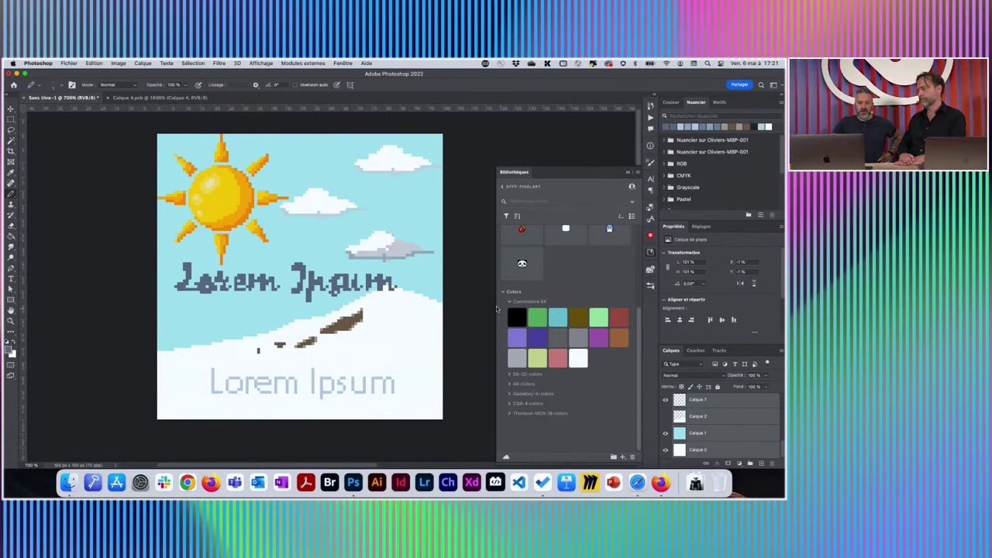
click(511, 377)
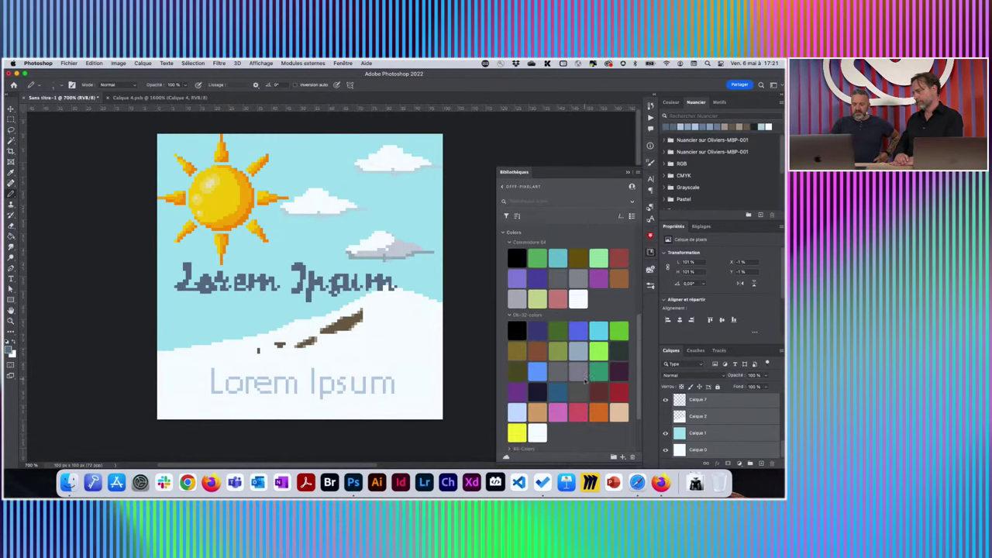
scroll(592, 364, down, 5)
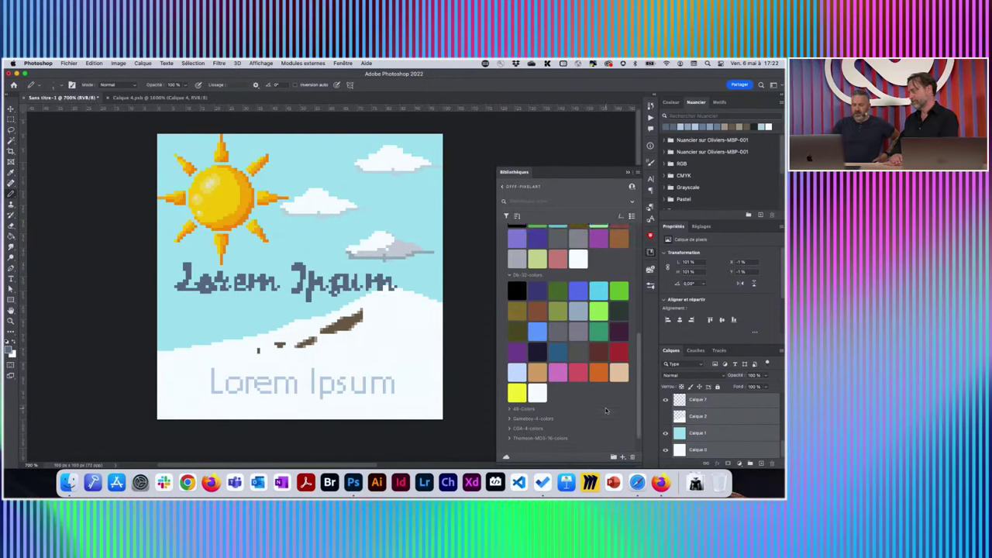
scroll(562, 395, down, 2)
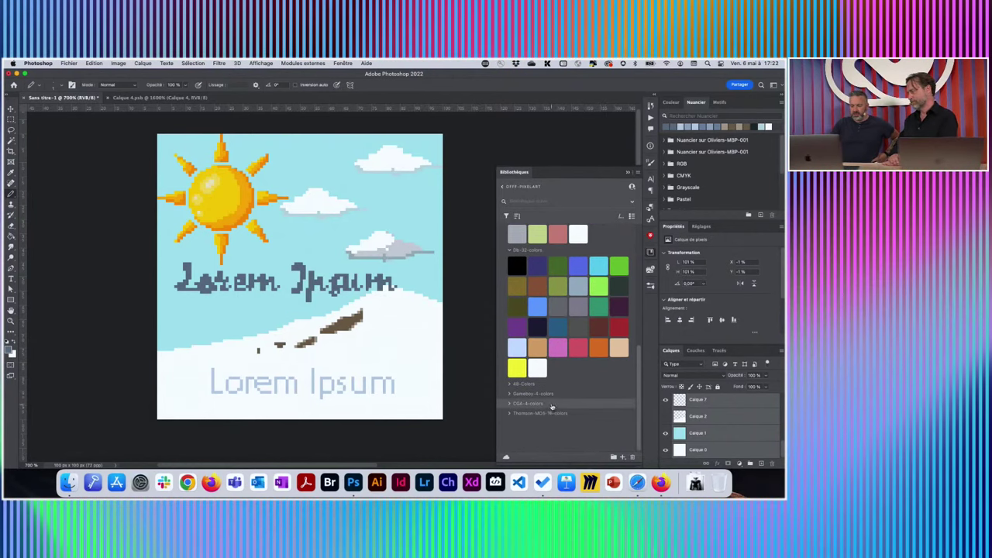
Expand the Gameboy-4-colors, CGA-4-colors and Thomson-MO5-16-colors palettes in the library and look through their swatches
click(510, 394)
scroll(615, 378, down, 4)
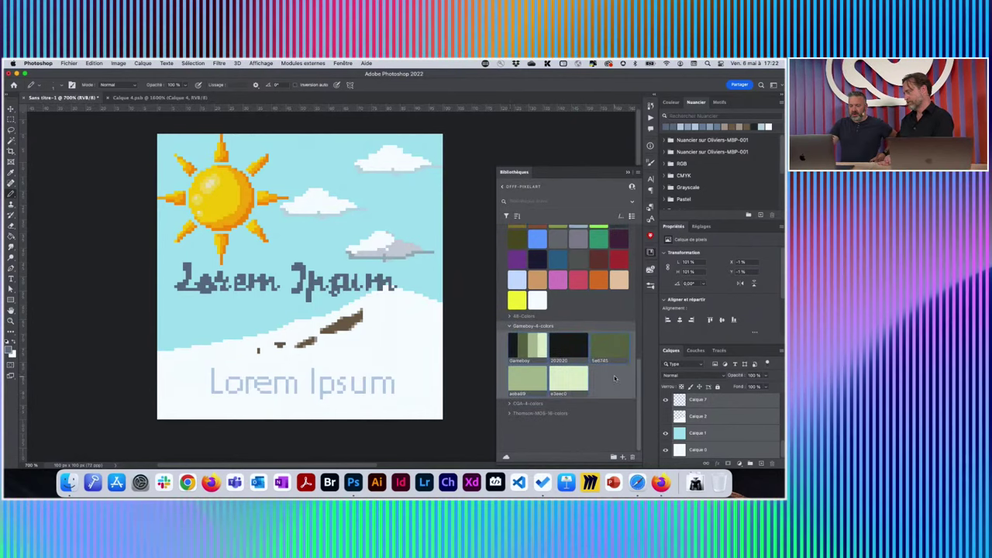
click(515, 404)
scroll(616, 400, down, 1)
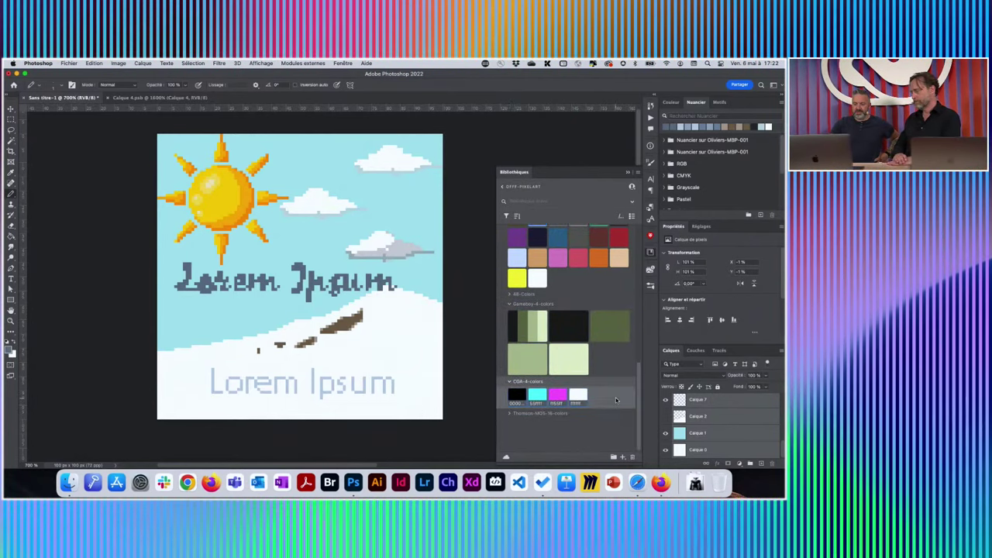
click(510, 417)
scroll(619, 423, down, 3)
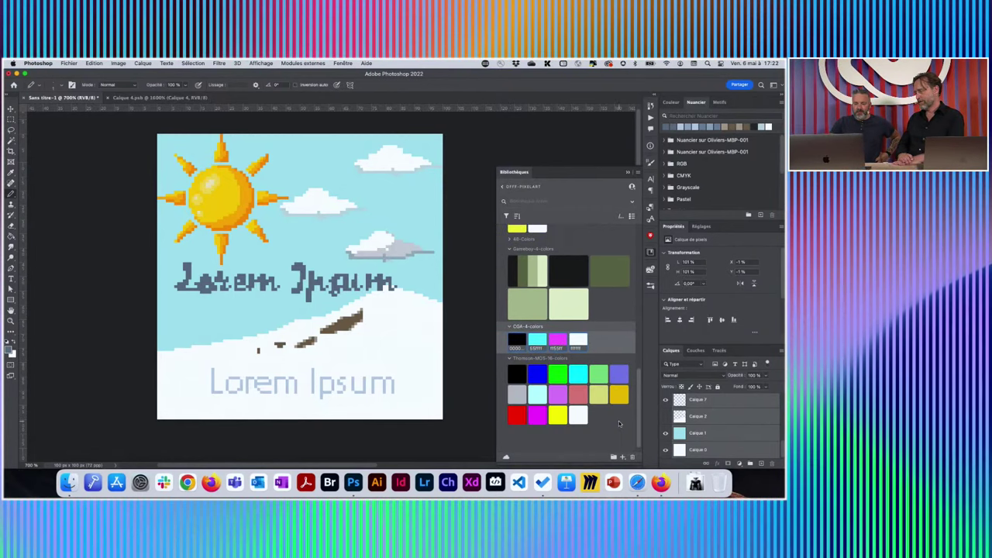